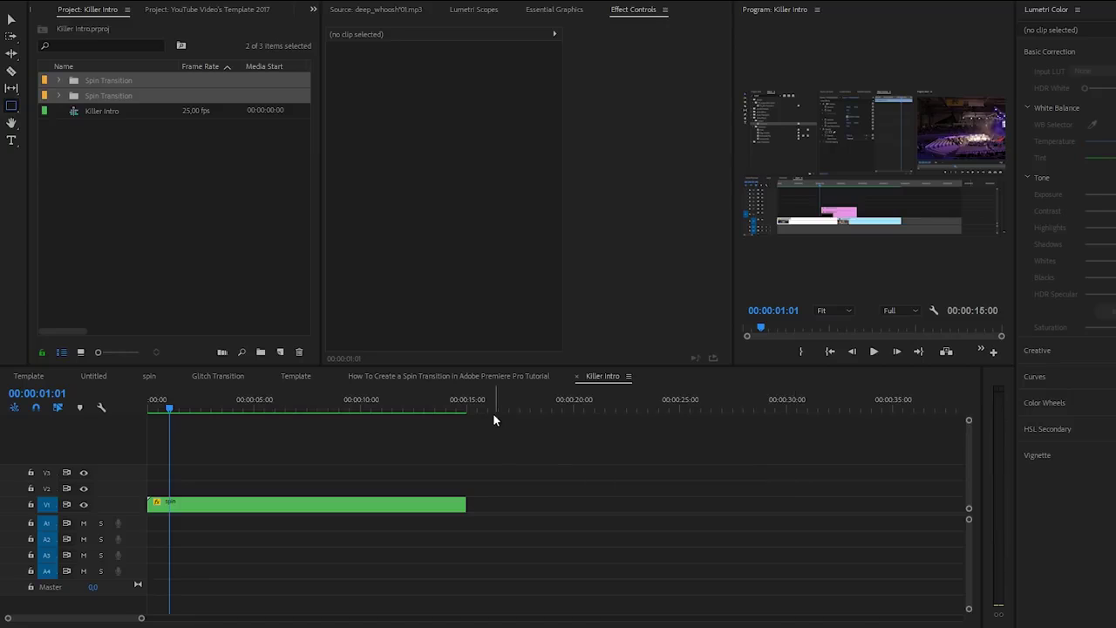
- Enlarge the program preview, create a 1920 × 1080, 25 fps adjustment layer, and place it above the spin clip at the sequence start
left_click(292, 507)
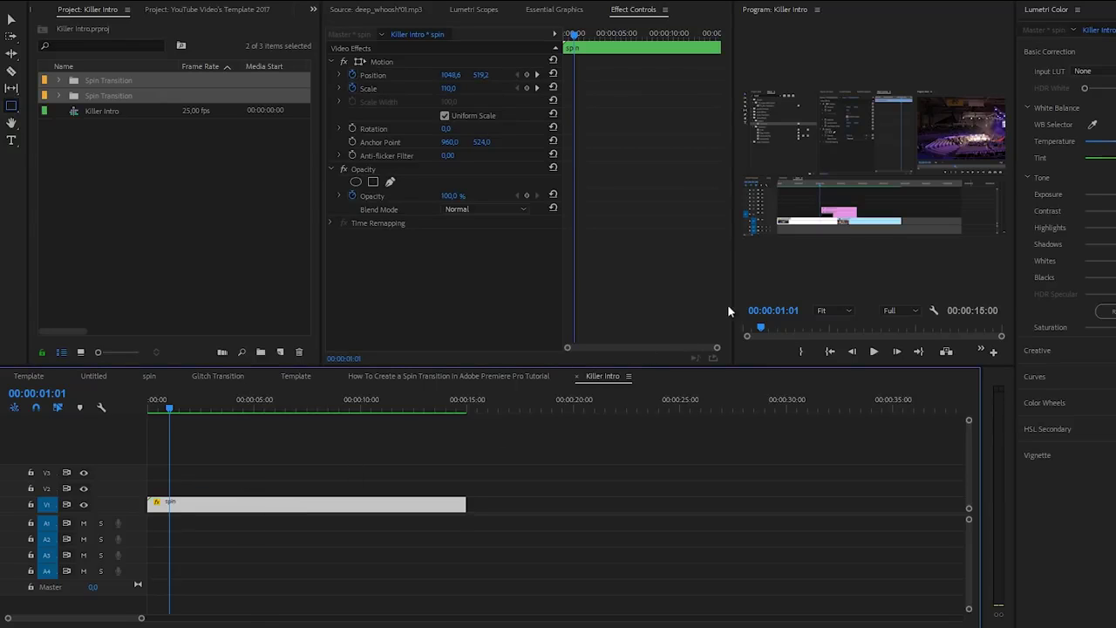
left_click_drag(733, 305, 579, 315)
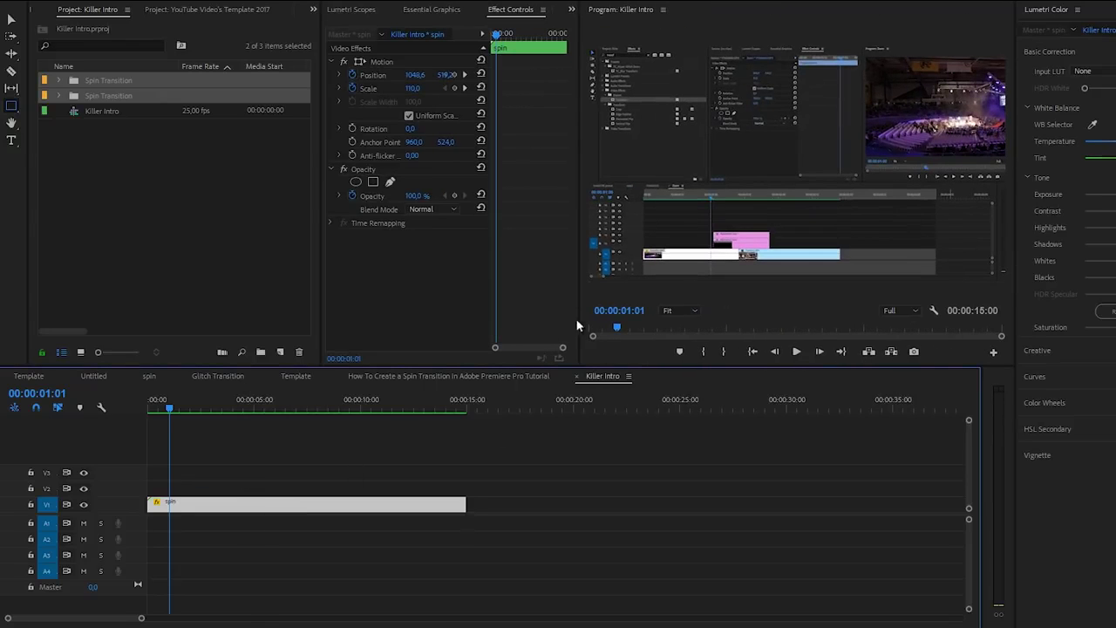
left_click(280, 351)
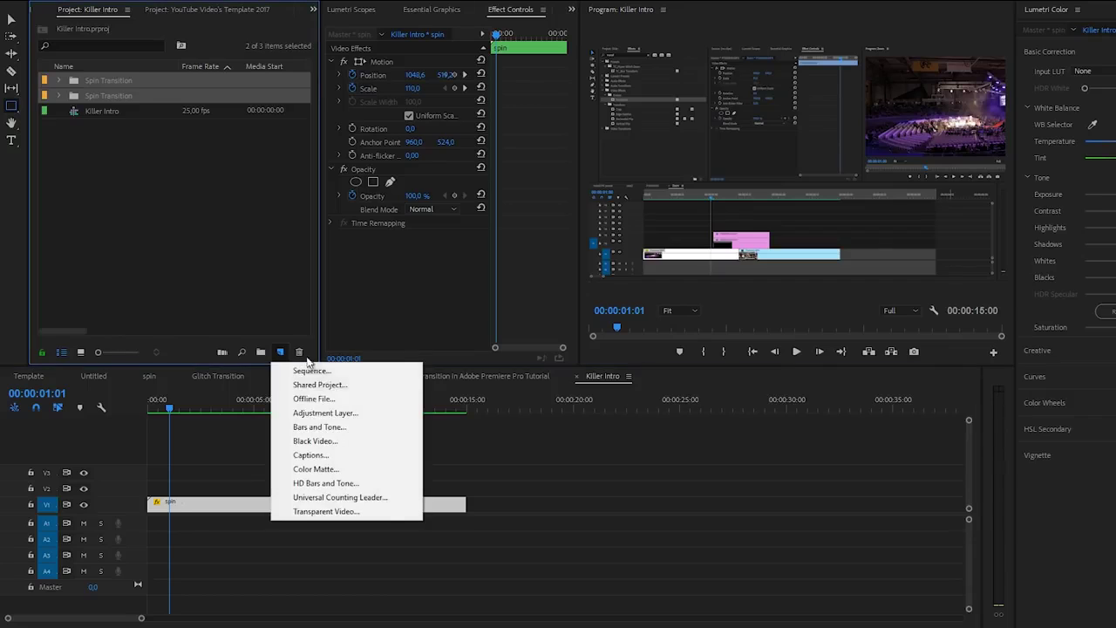
left_click(314, 413)
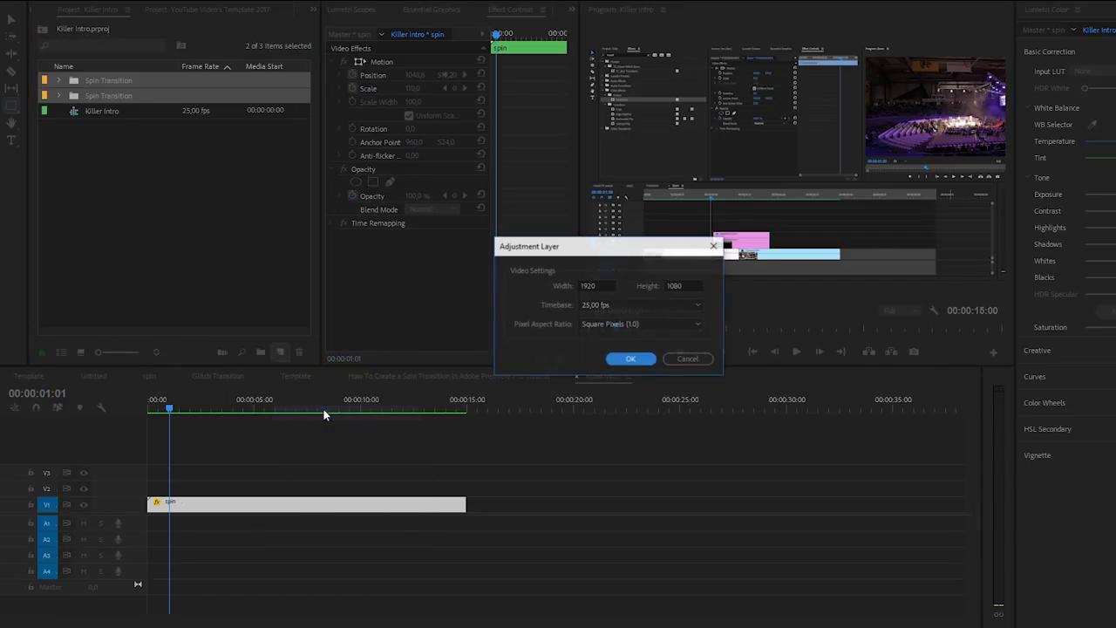
left_click(626, 360)
left_click_drag(117, 81, 309, 486)
- With the playhead at the sequence start, set the adjustment layer's Lumetri exposure to -2,6 and its tint to 43
left_click(292, 492)
left_click_drag(499, 38, 491, 38)
key("ctrl+v")
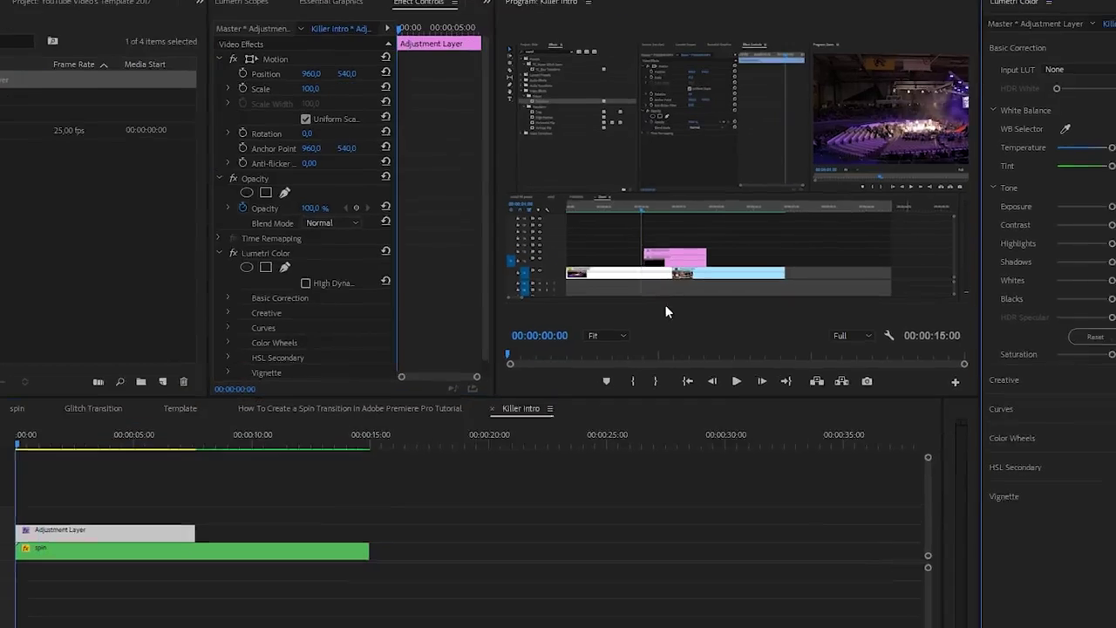
left_click_drag(1109, 204, 1105, 203)
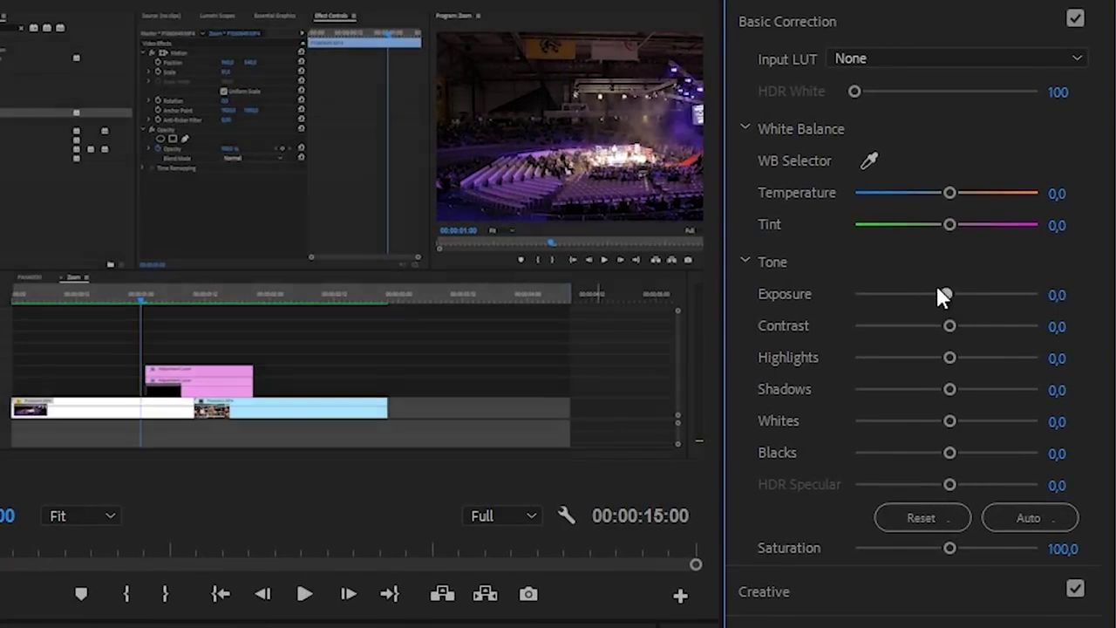
left_click_drag(938, 290, 896, 290)
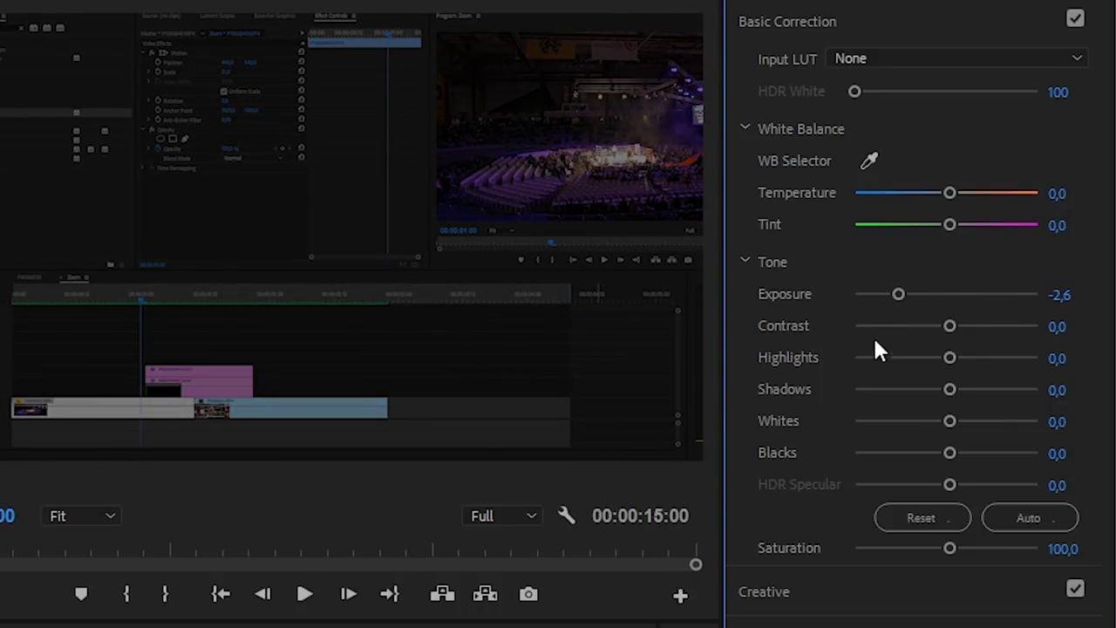
left_click_drag(948, 220, 984, 225)
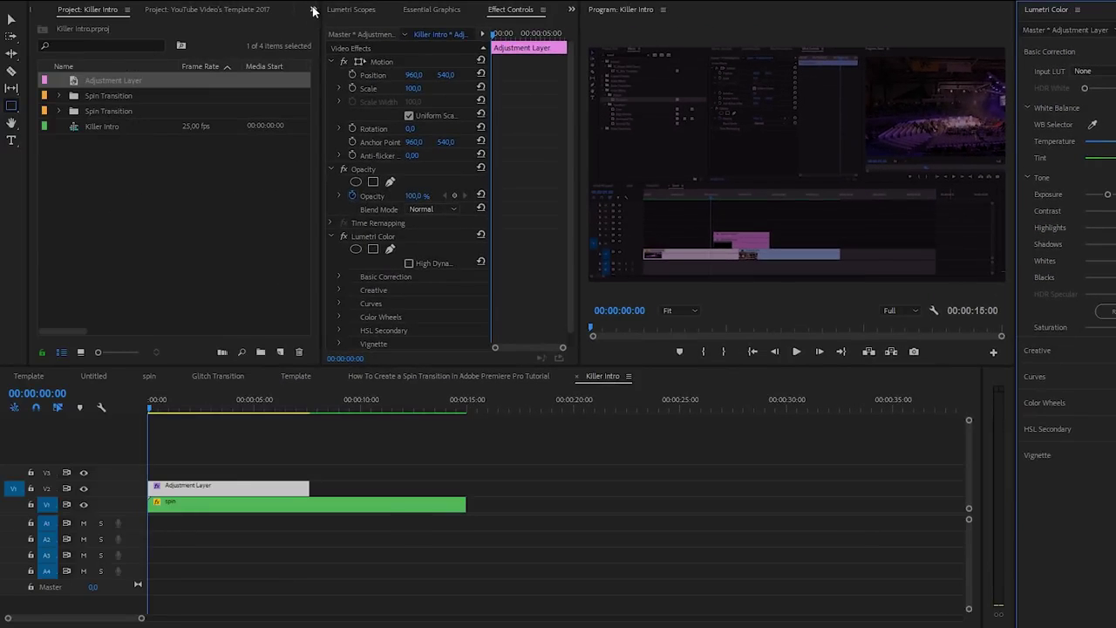
- Search the effects for "blur" and apply Gaussian Blur to the adjustment layer
left_click(314, 9)
left_click(331, 81)
left_click(144, 27)
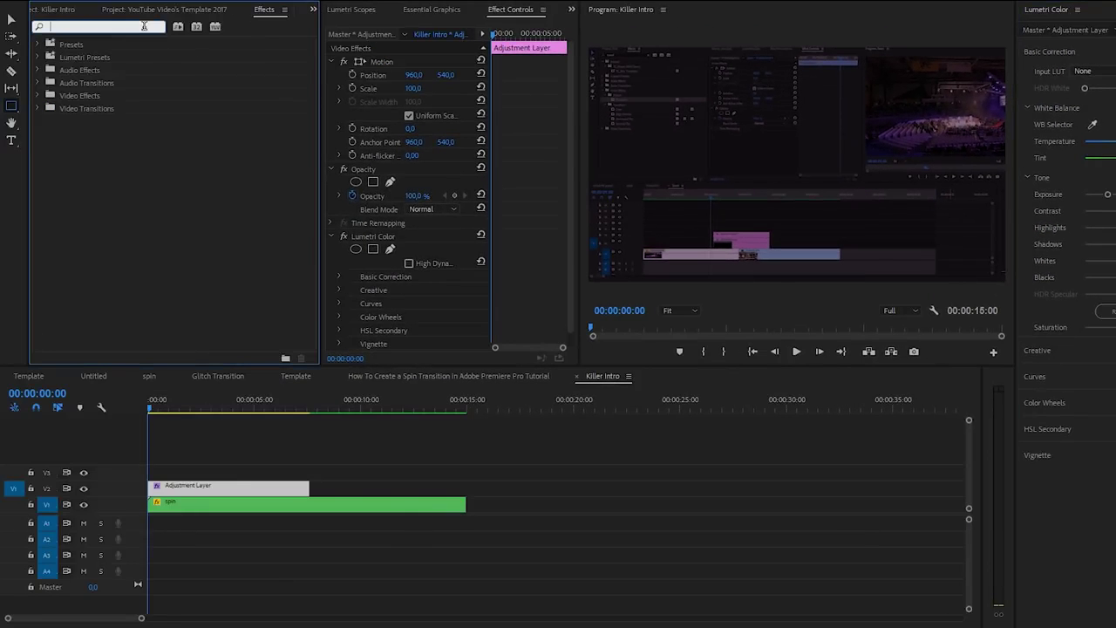
type("blur")
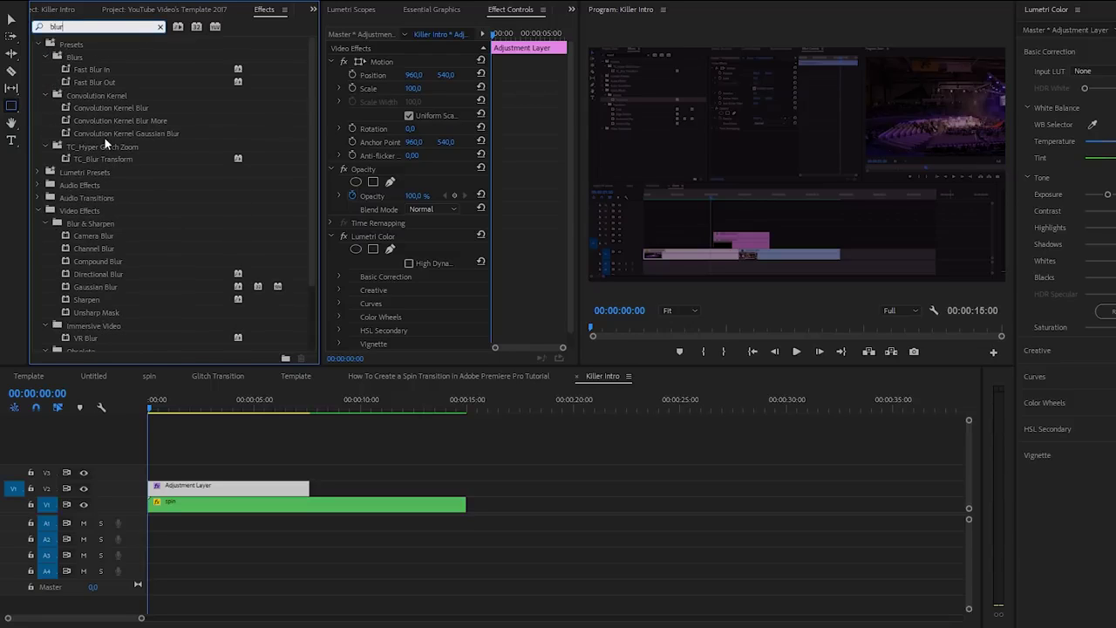
left_click_drag(92, 287, 226, 493)
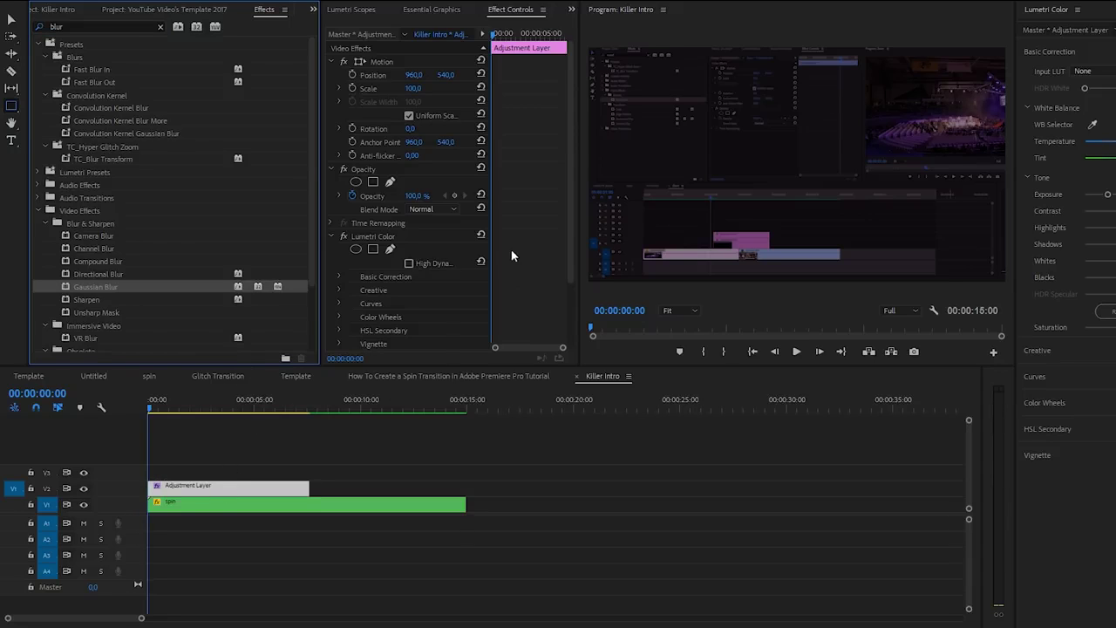
- Set the Gaussian Blur's blurriness to 50 and enable Repeat Edge Pixels
left_click_drag(570, 217, 568, 305)
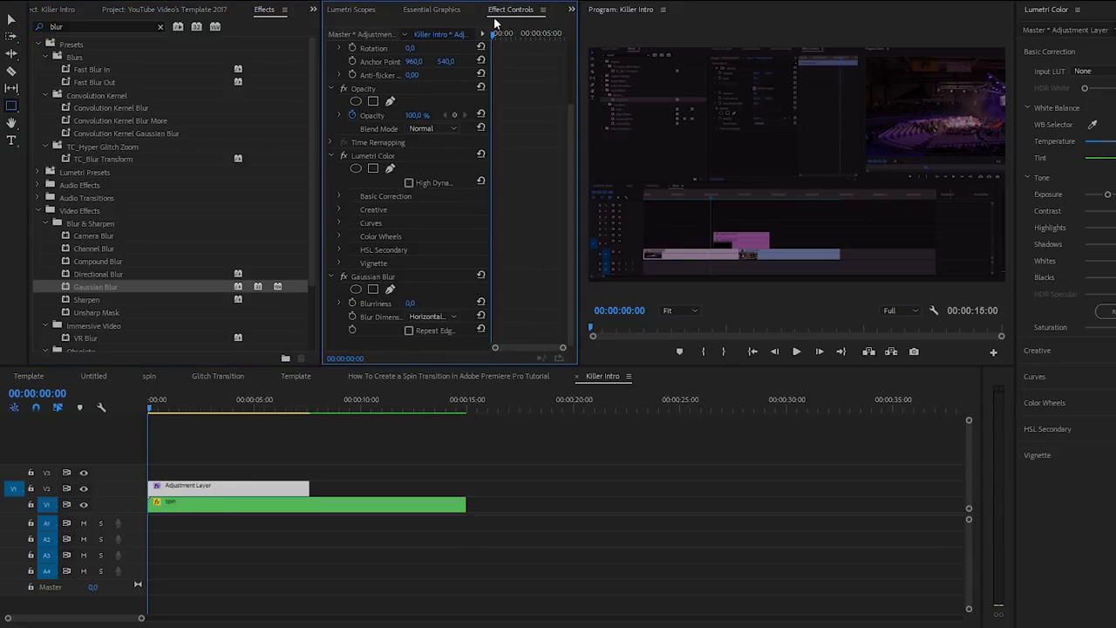
left_click(410, 306)
type("50")
key("Return")
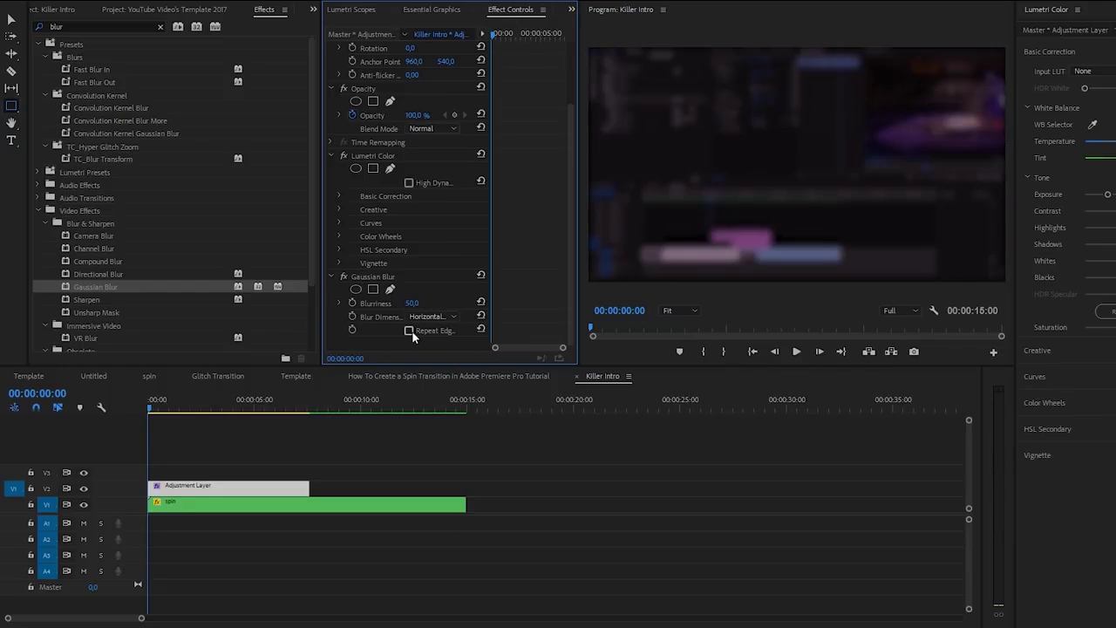
left_click(409, 330)
- At 00:00:02:00, start keyframing the adjustment layer's blurriness and its Lumetri tint and exposure
left_click_drag(142, 617, 87, 618)
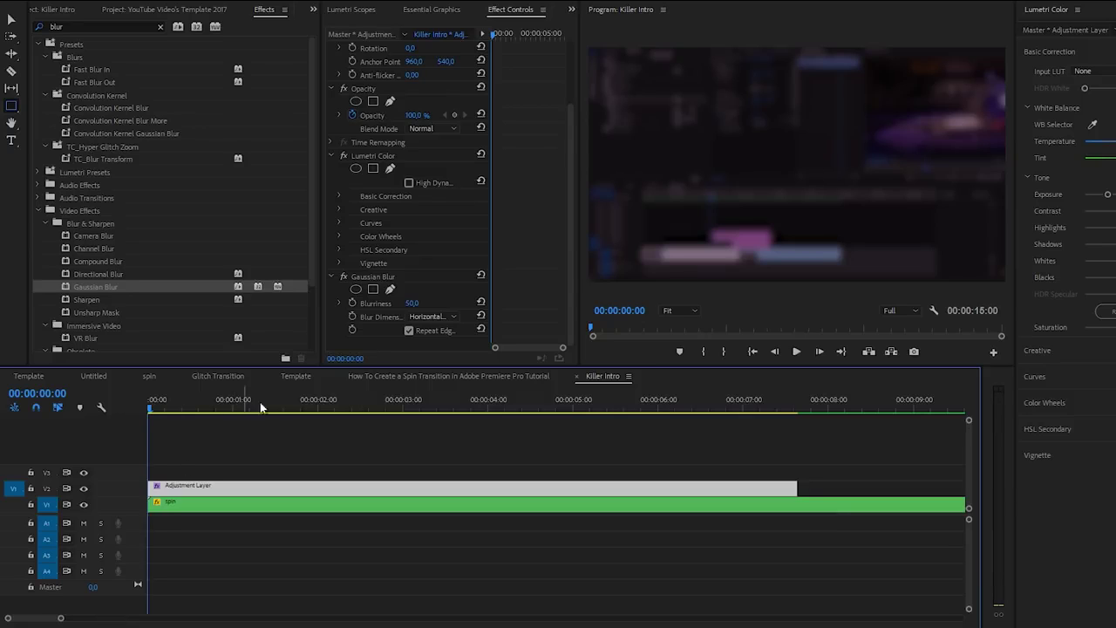
left_click(316, 405)
left_click(318, 405)
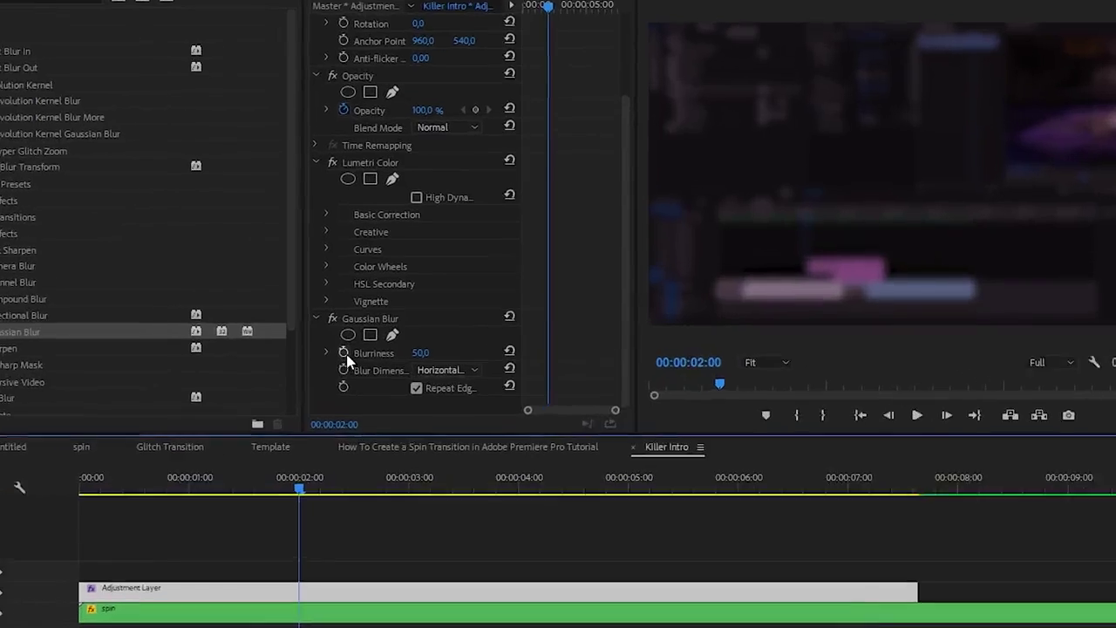
left_click(352, 302)
left_click(292, 267)
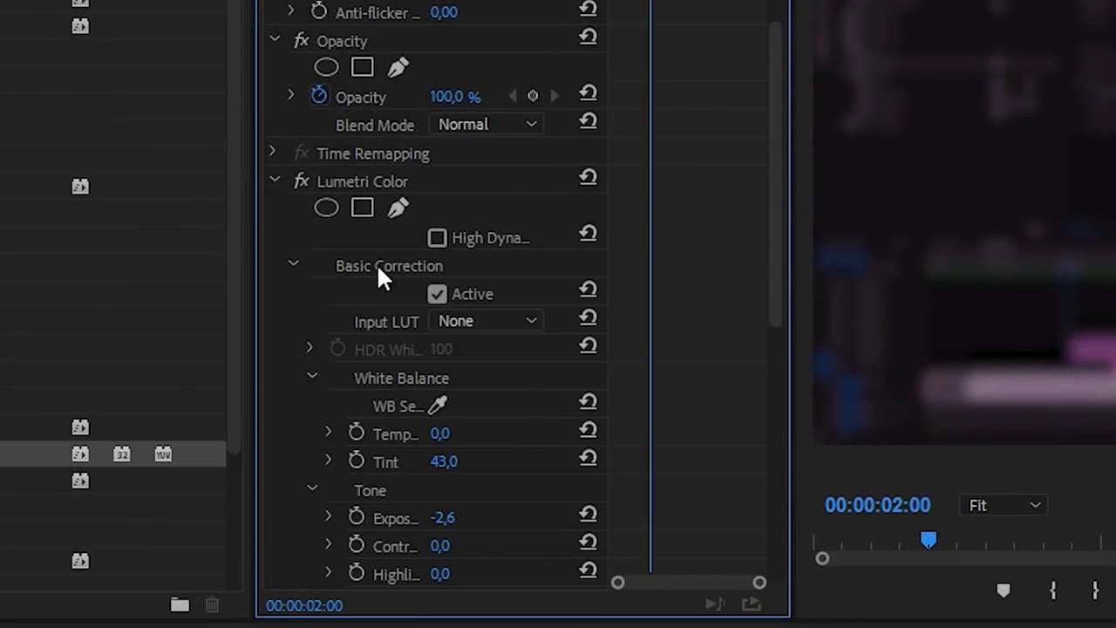
left_click(357, 462)
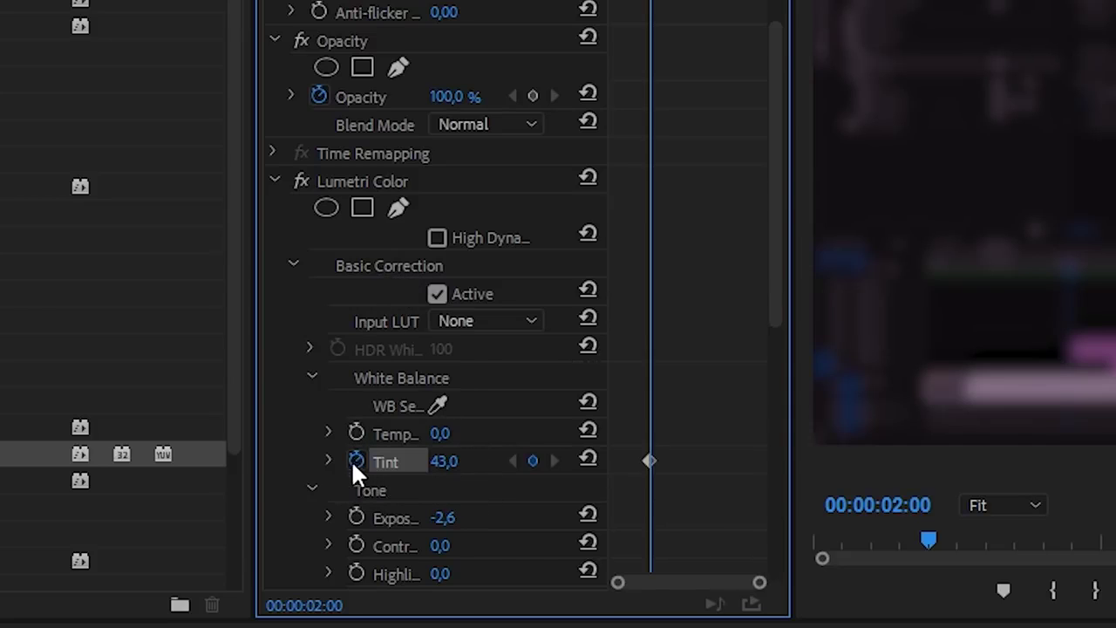
left_click(357, 517)
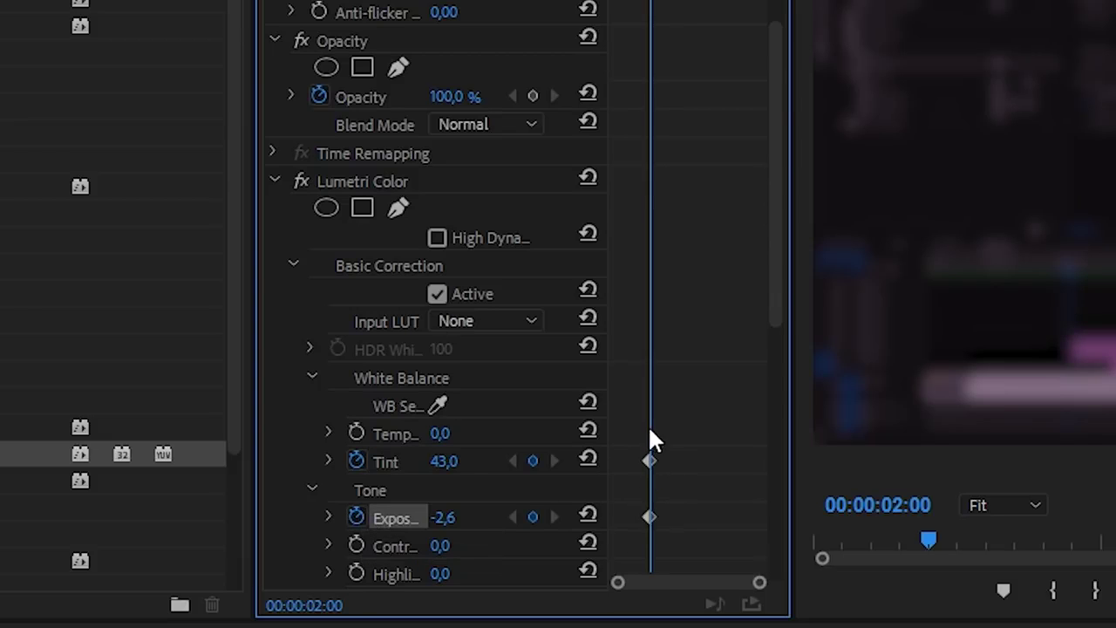
- At the sequence start, set blurriness to 0 and reset tint and exposure to their defaults to keyframe the unaffected look
left_click_drag(775, 274, 730, 544)
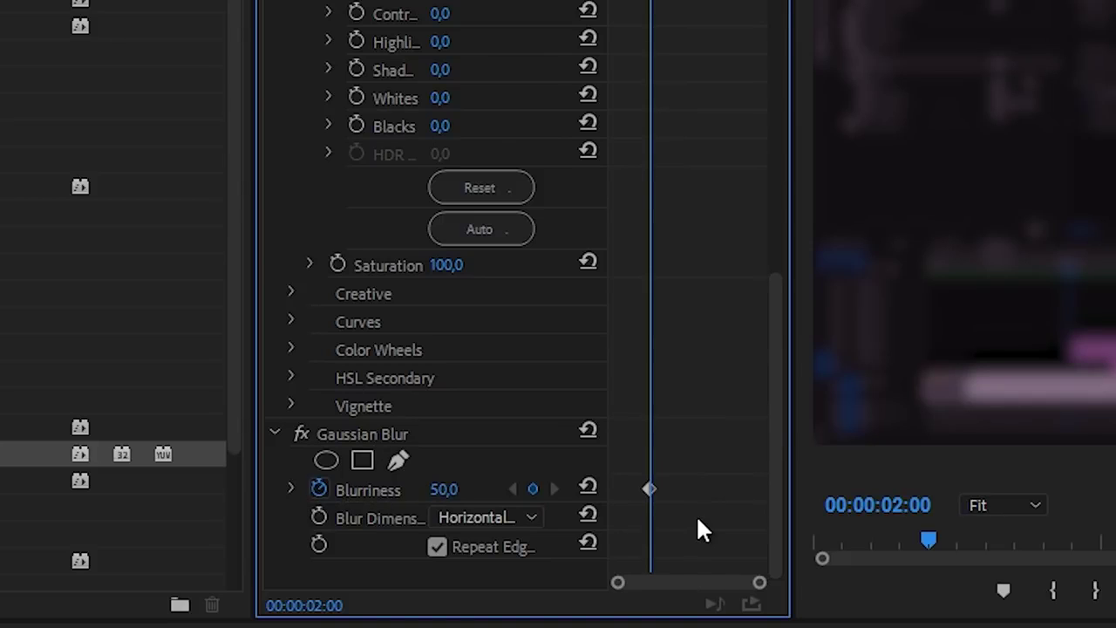
key("Home")
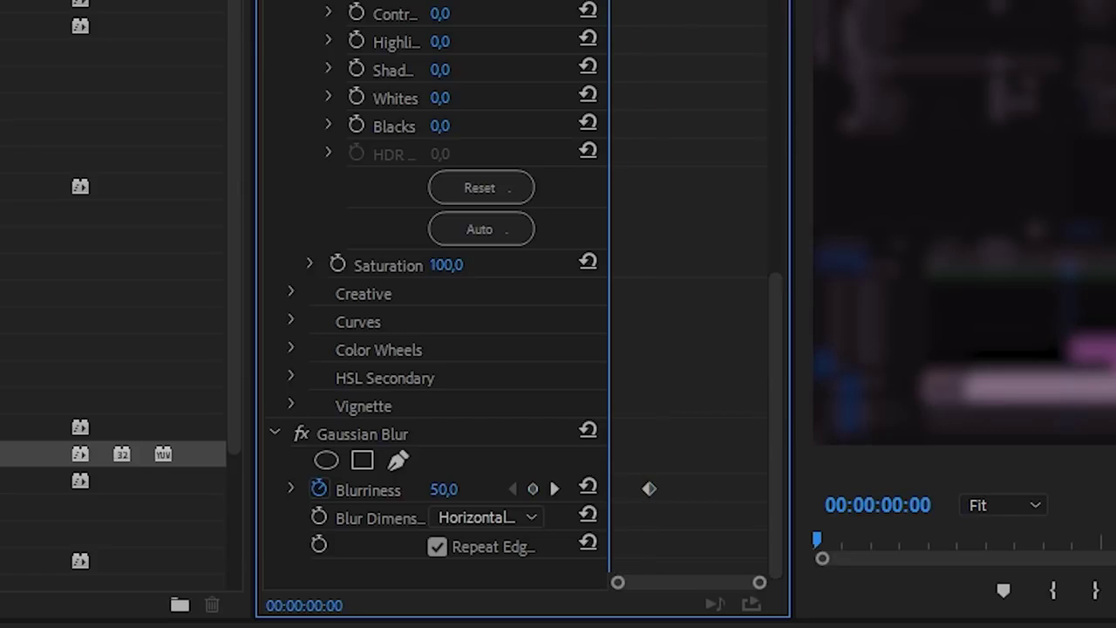
left_click(443, 489)
type("0")
key("Return")
left_click_drag(777, 434, 763, 225)
scroll(620, 328, "up", 2)
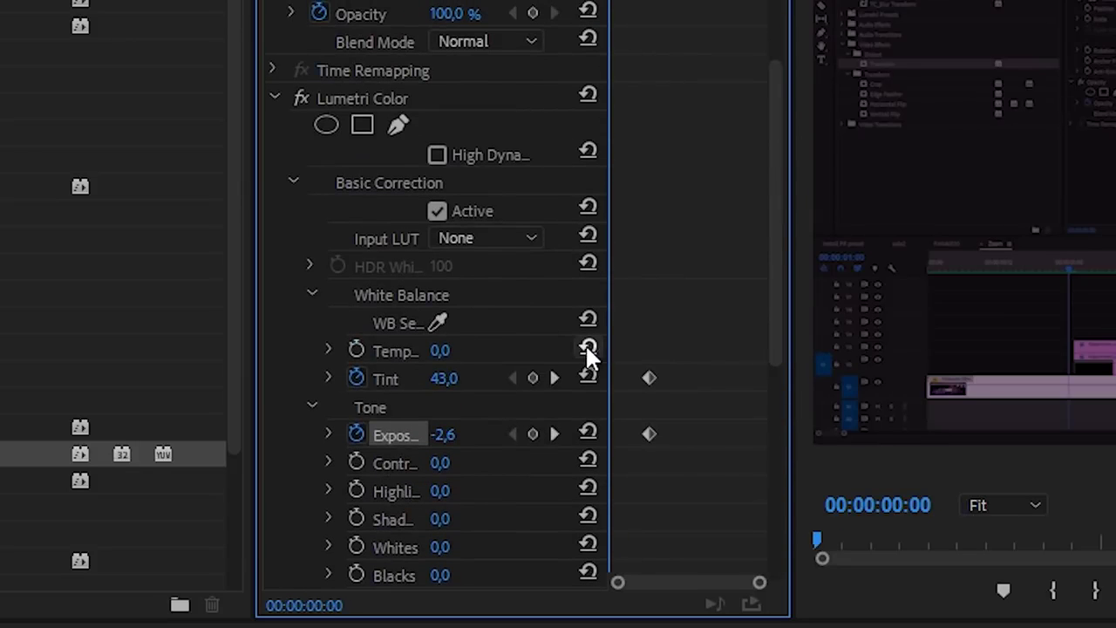
left_click(587, 377)
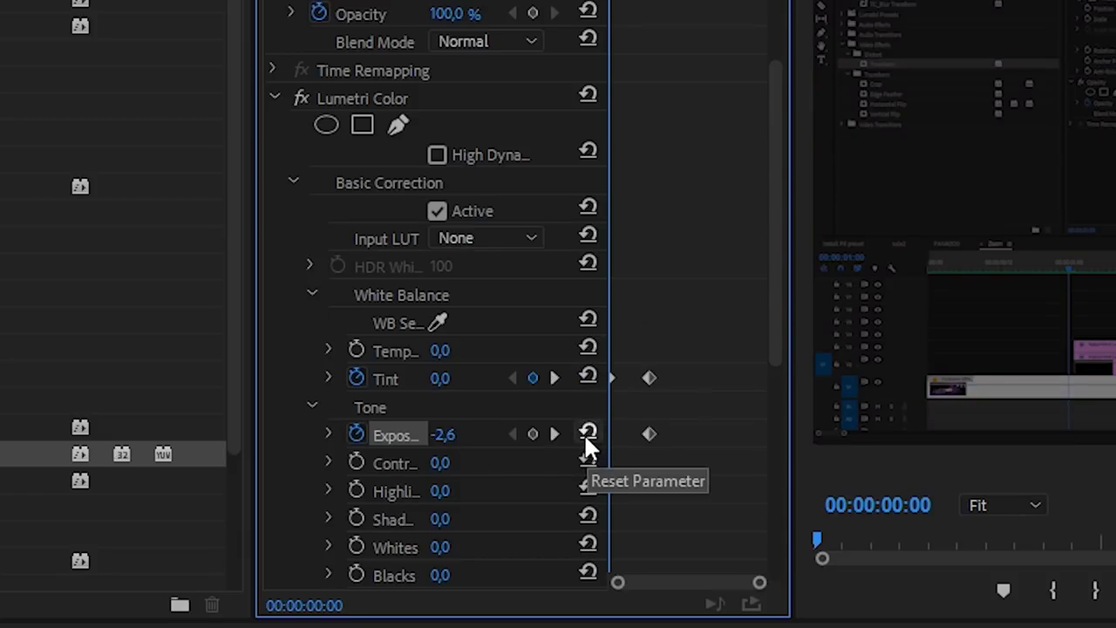
left_click(588, 433)
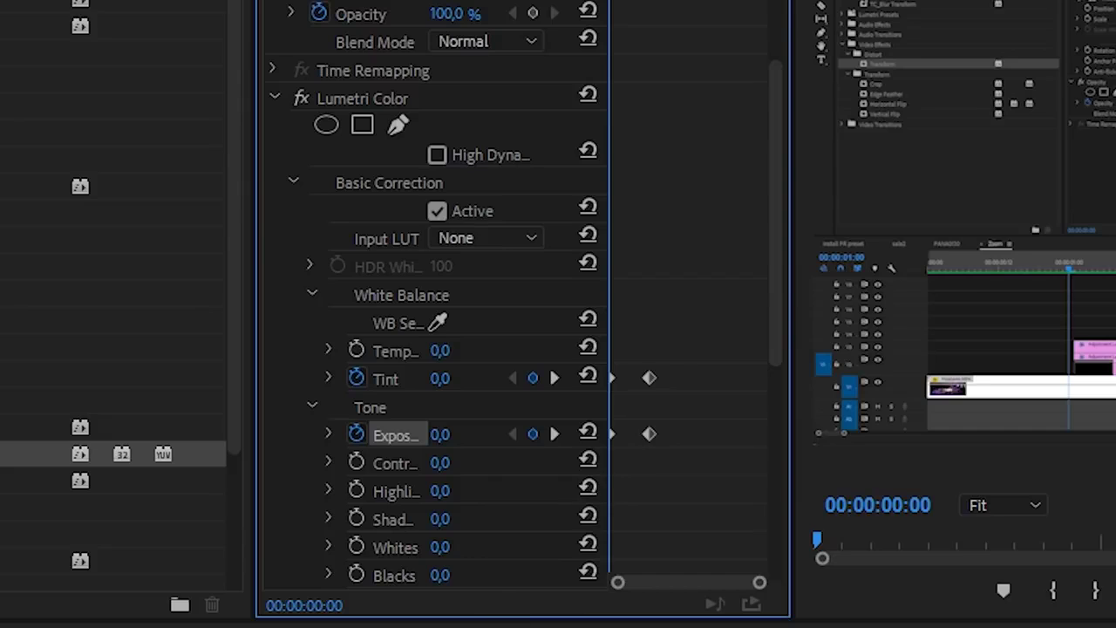
- Play the sequence to preview the darkening blur animation and park the playhead at 00:00:03:19
left_click(338, 627)
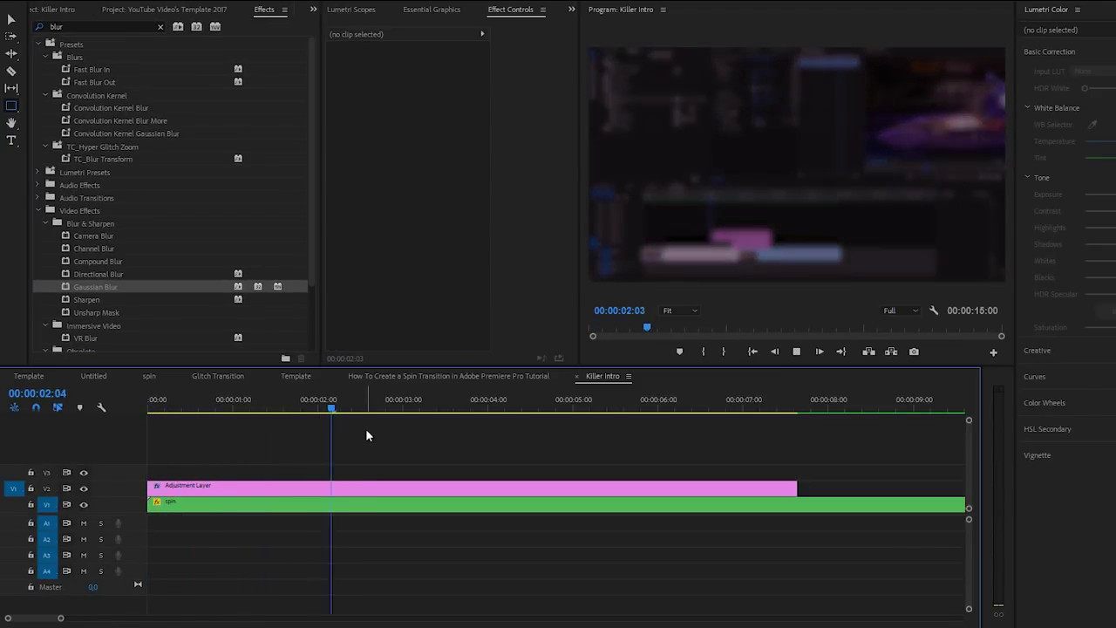
key("space")
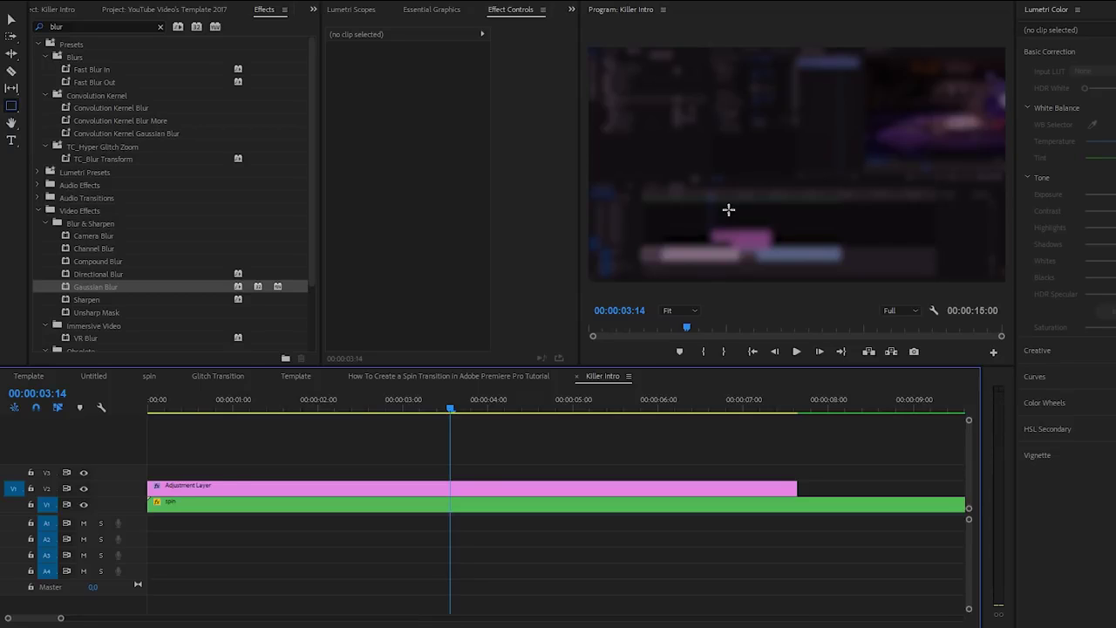
key("Right")
key("Right")
key("Right")
key("Right")
key("Right")
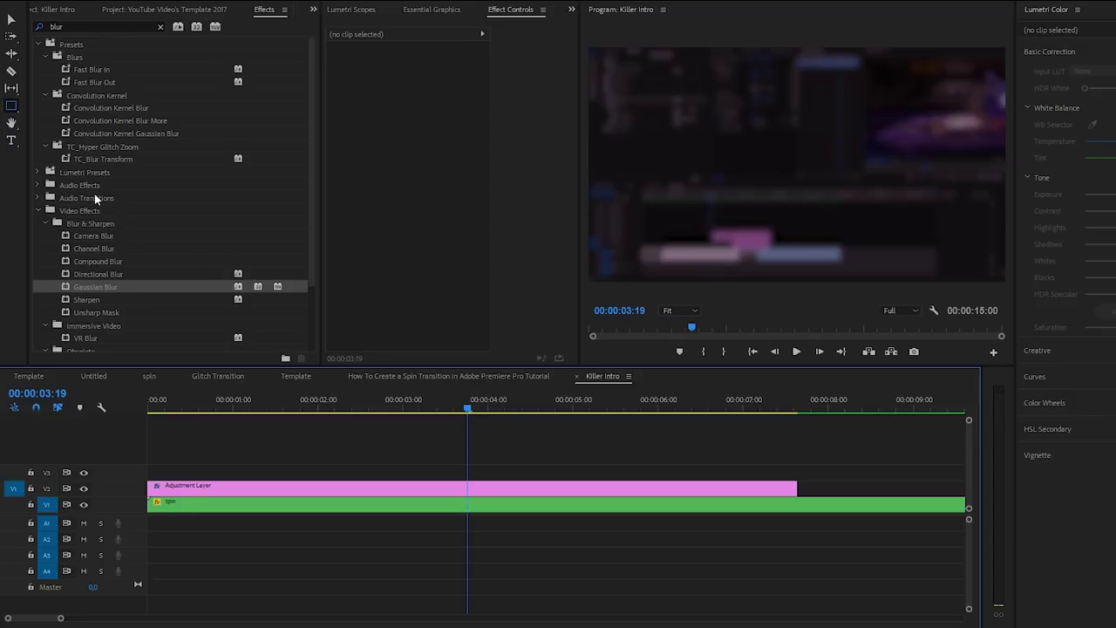
- Add a text layer reading "I'M AWESOME" over the blurred frame and select all of its text
left_click(11, 140)
left_click(747, 156)
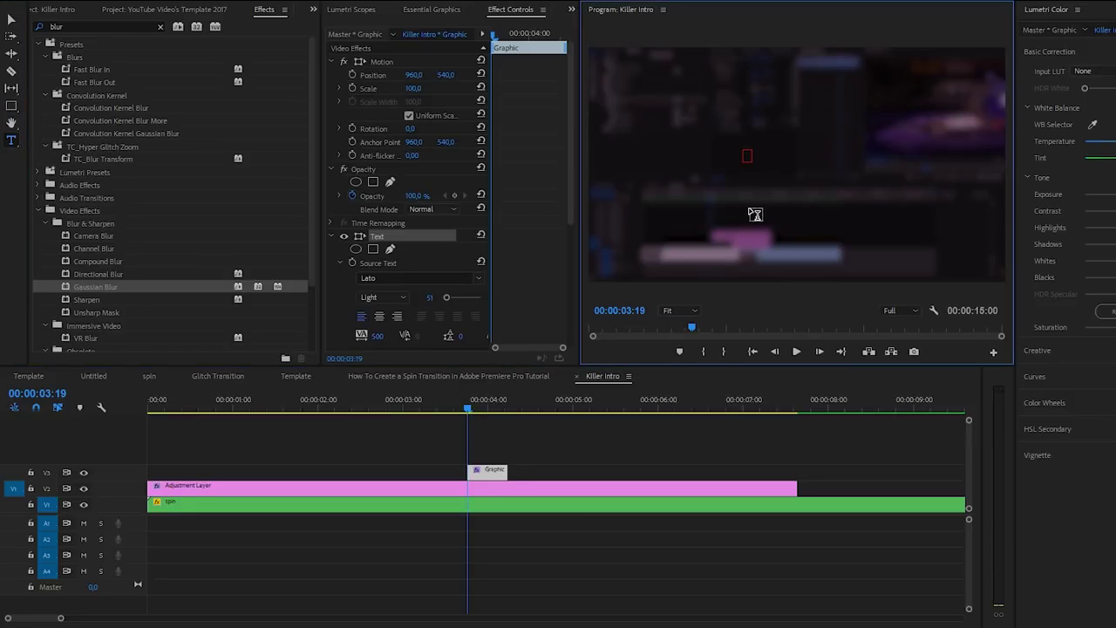
type("I'M AWESOME")
key("ctrl+a")
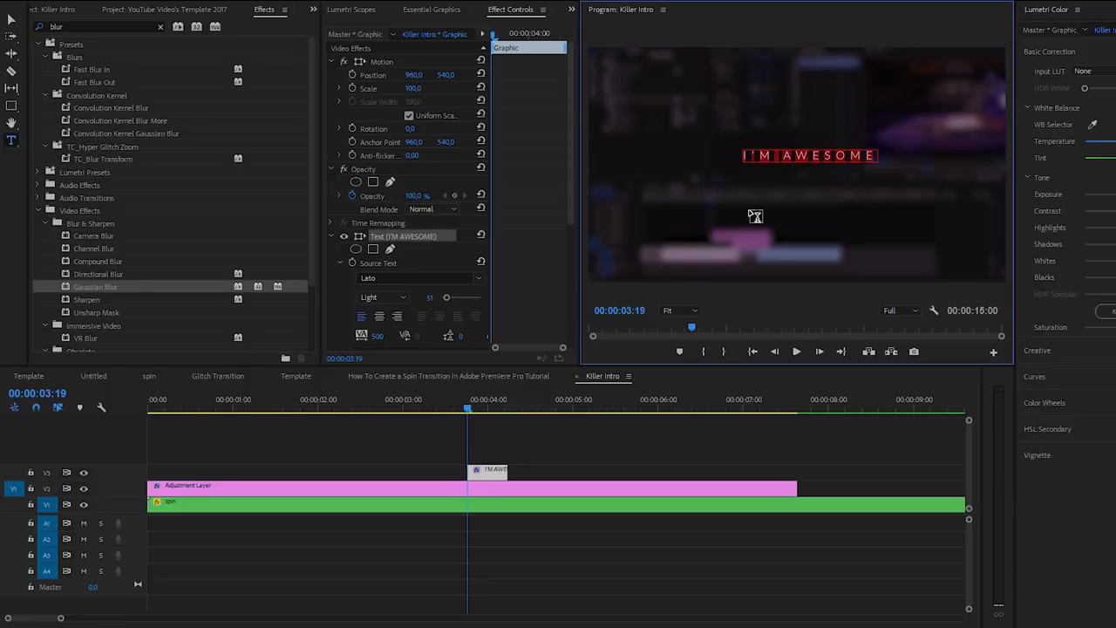
- Set the title's Lato font style to Bold and center-align its text
left_click_drag(568, 212, 570, 251)
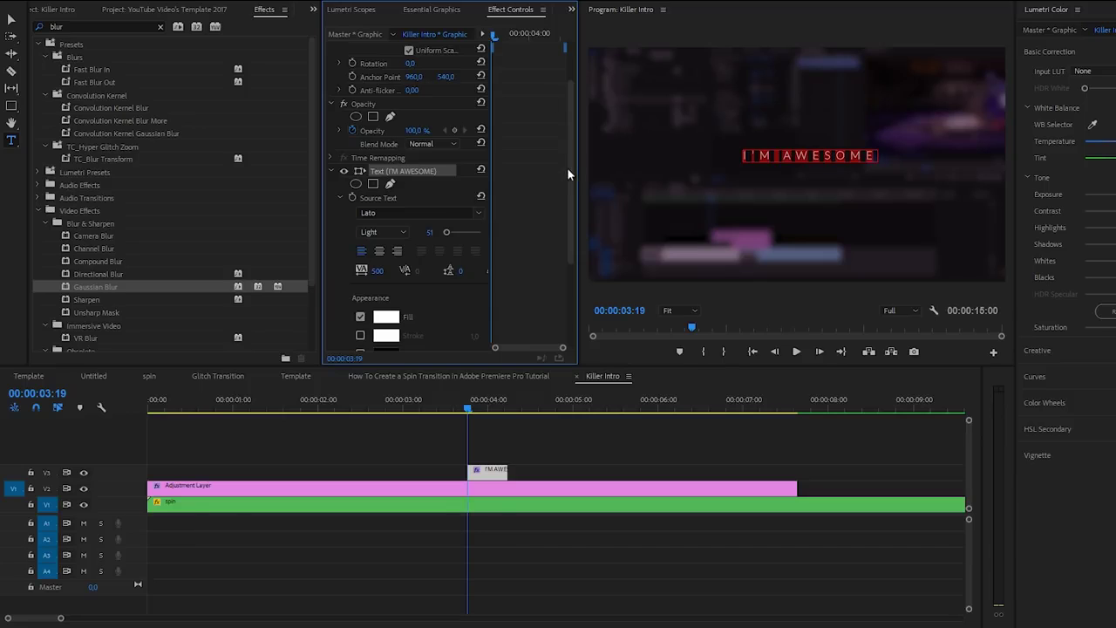
scroll(357, 170, "down", 1)
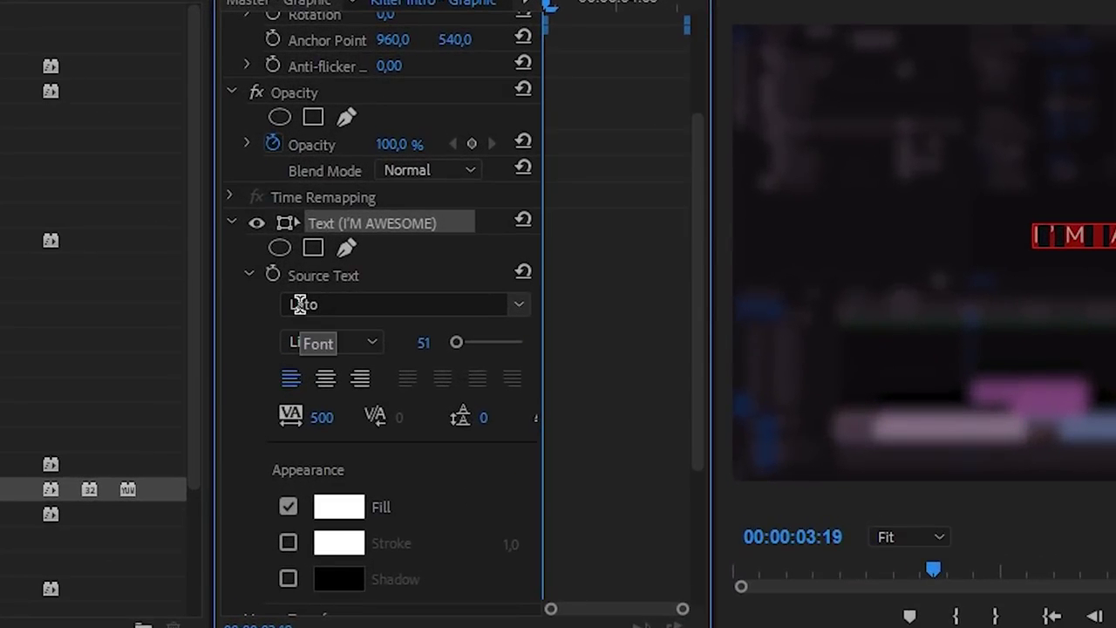
left_click(372, 338)
left_click(366, 627)
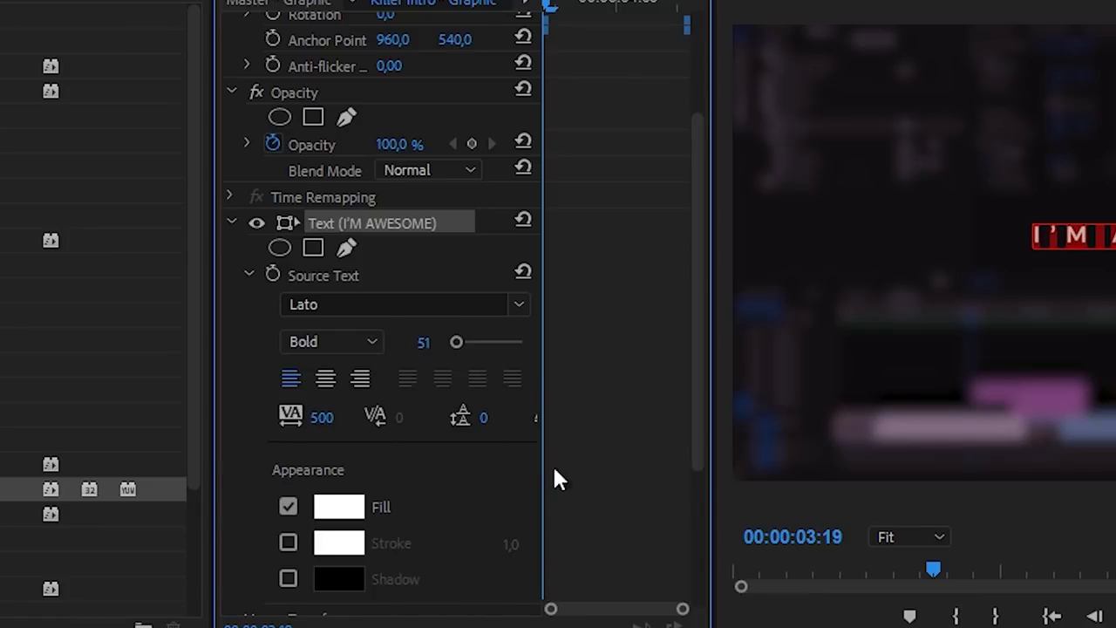
scroll(695, 396, "down", 3)
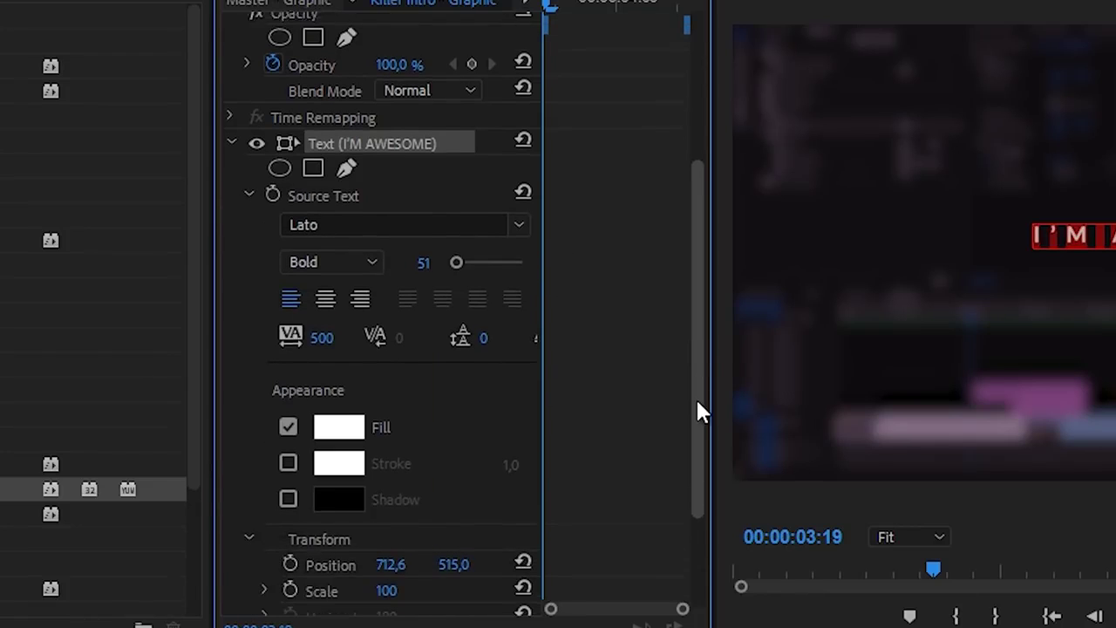
left_click(327, 293)
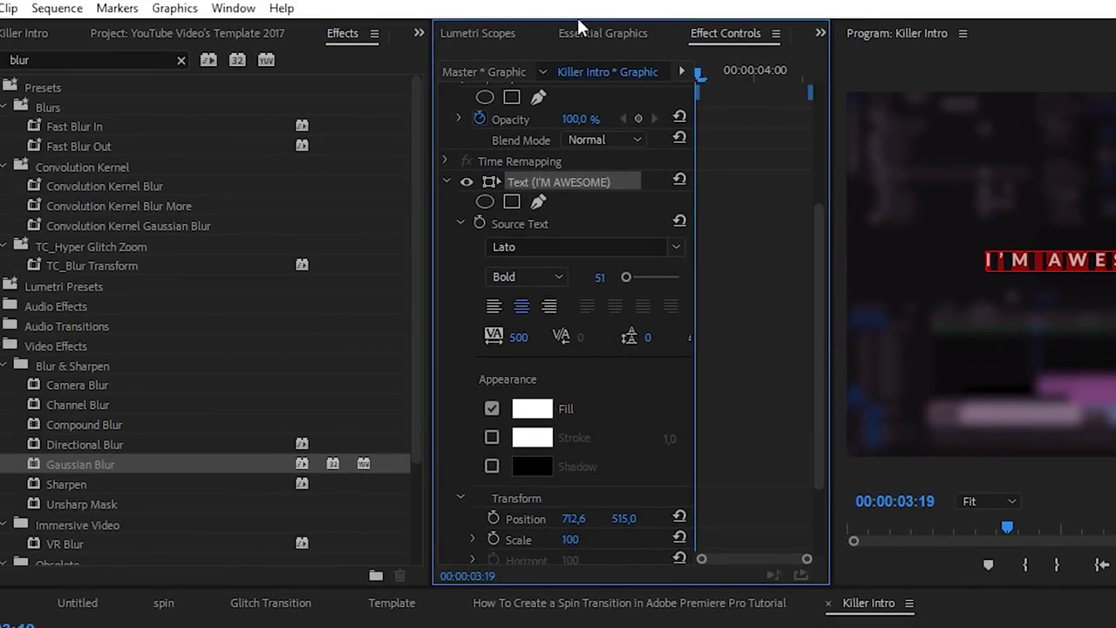
- Center the "I'M AWESOME" title horizontally and vertically in the frame using the Essential Graphics alignment options
left_click(589, 32)
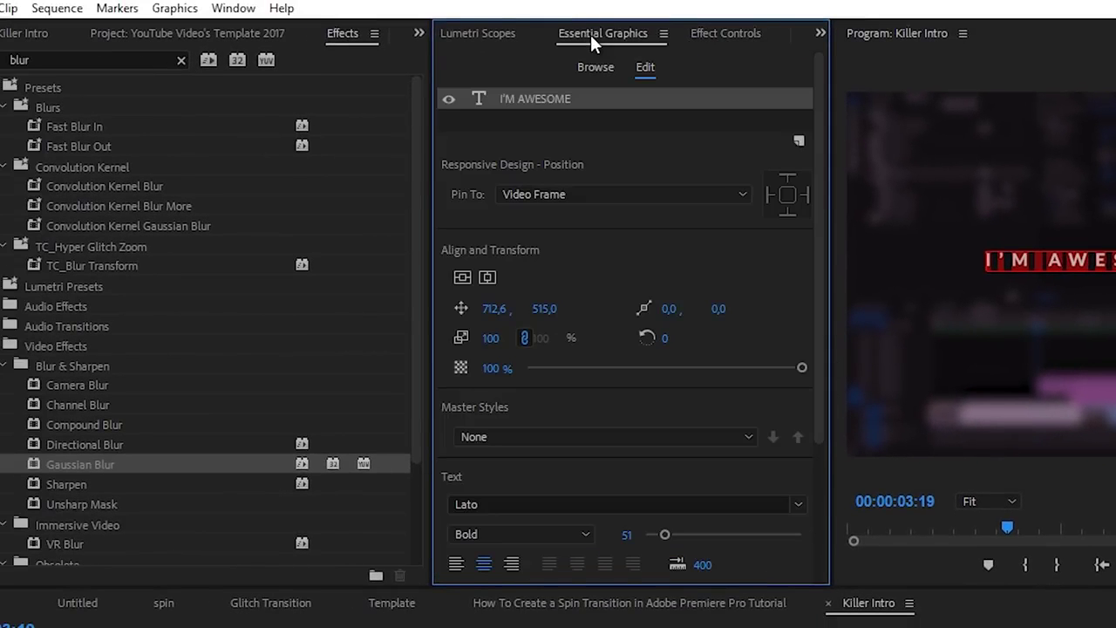
left_click(220, 9)
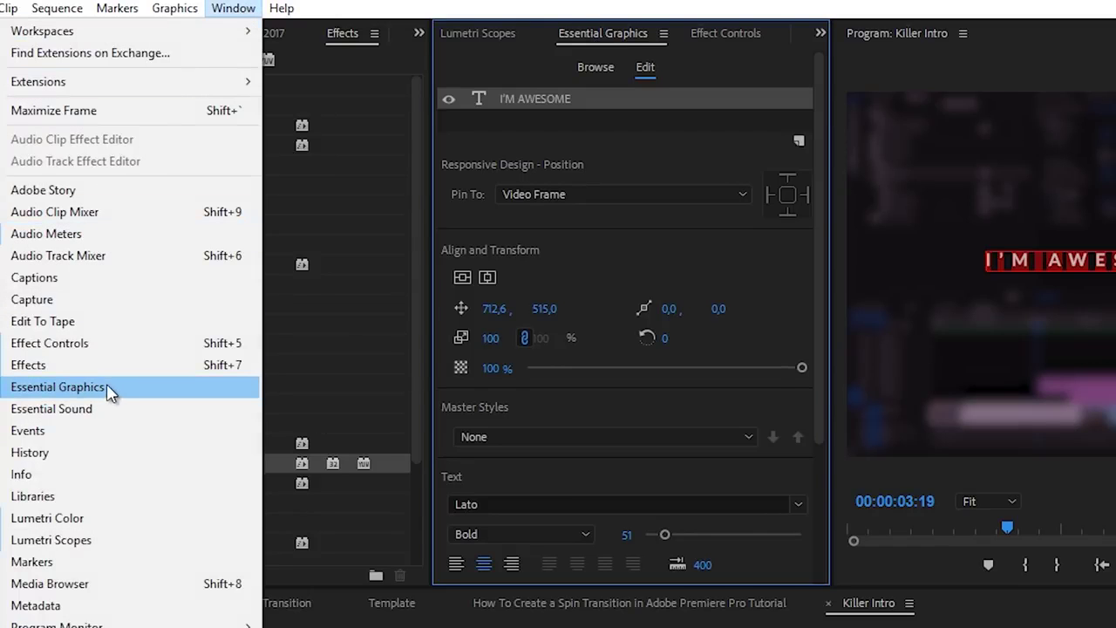
left_click(518, 101)
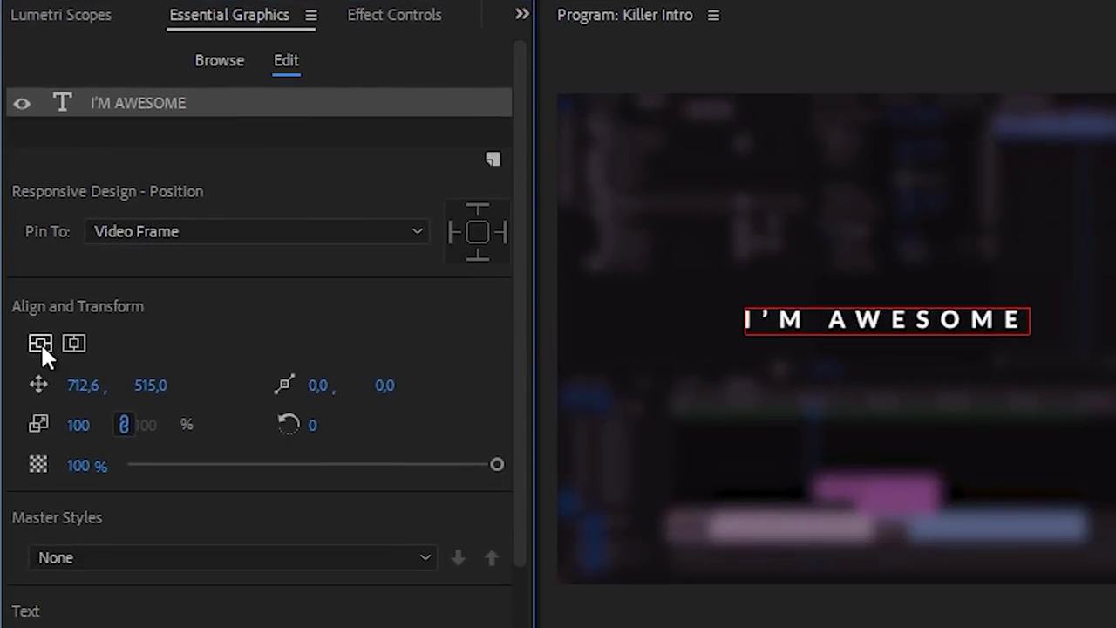
left_click(46, 342)
left_click(75, 341)
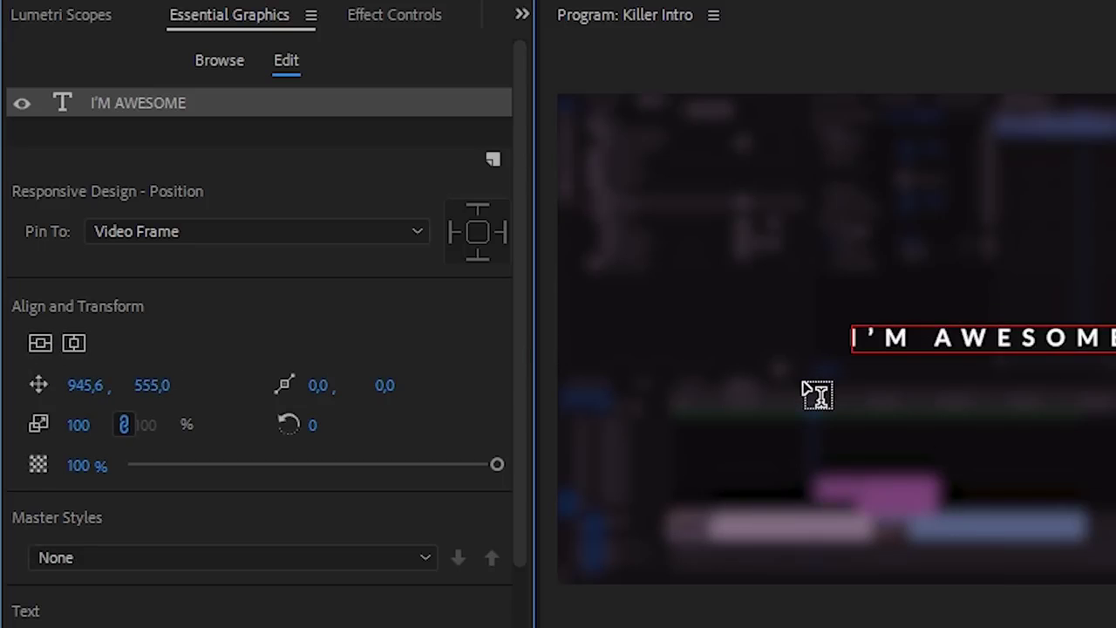
- Return to the title's effect controls and enlarge the workspace area for its properties and keyframe timeline
left_click(390, 22)
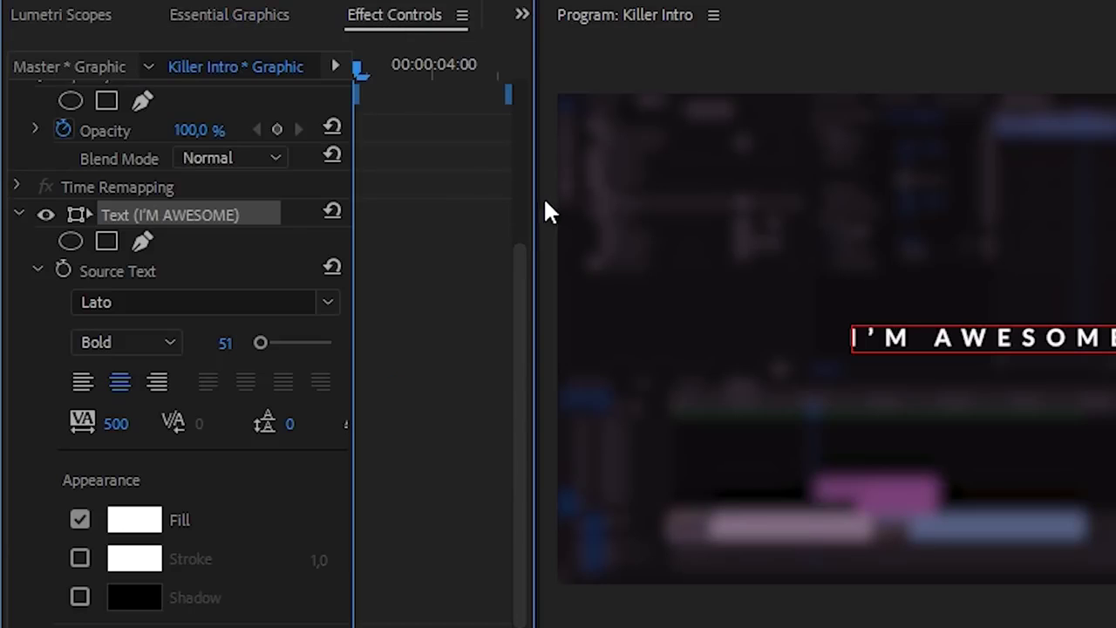
left_click_drag(537, 199, 716, 204)
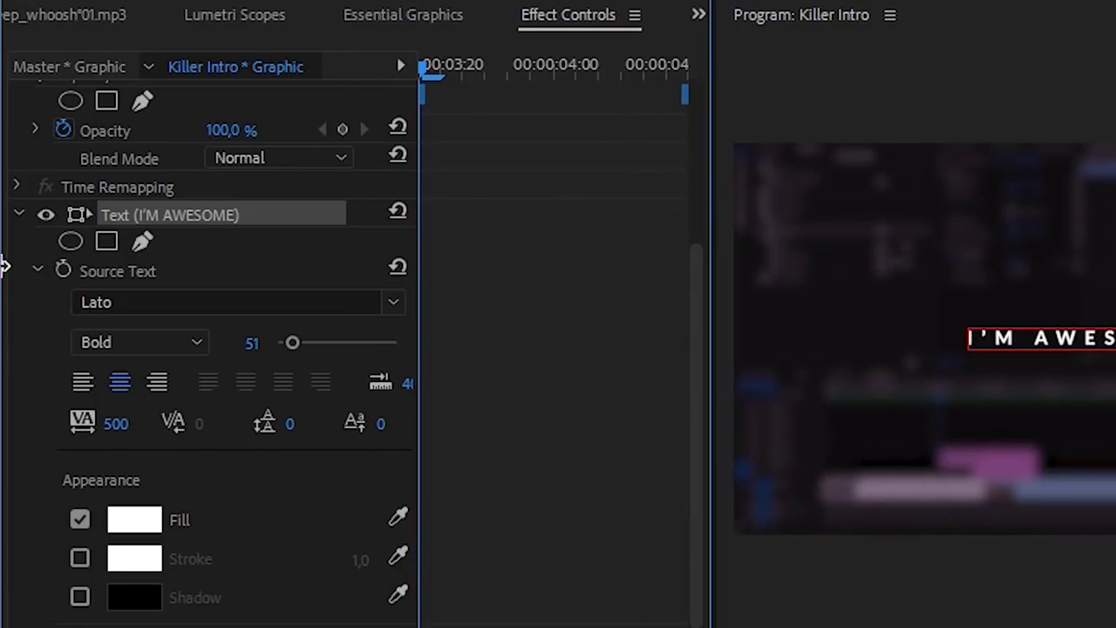
left_click_drag(4, 266, 0, 266)
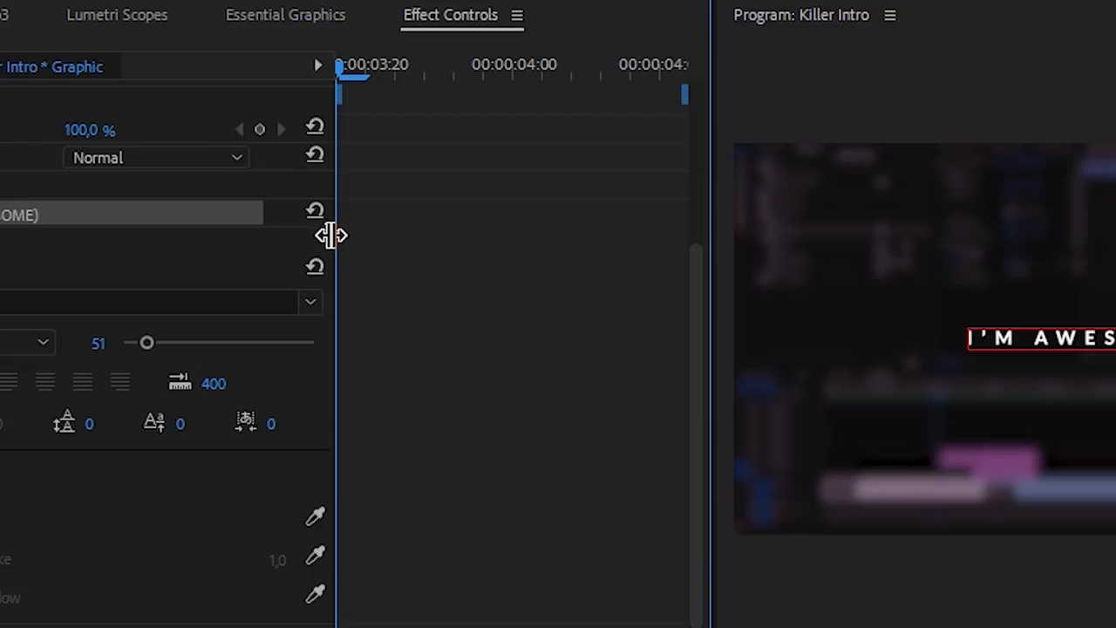
left_click_drag(331, 235, 297, 236)
scroll(600, 200, "up", 3)
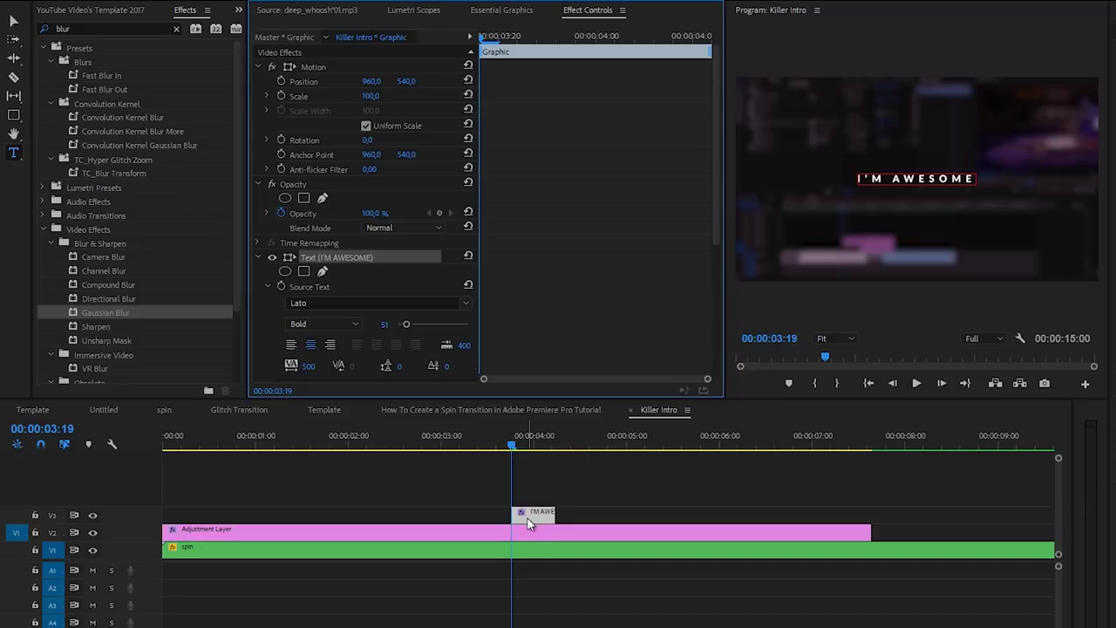
- Extend the title clip back to the sequence start and out to about 00:00:07:00, and set its font size to 75
left_click_drag(513, 514, 139, 505)
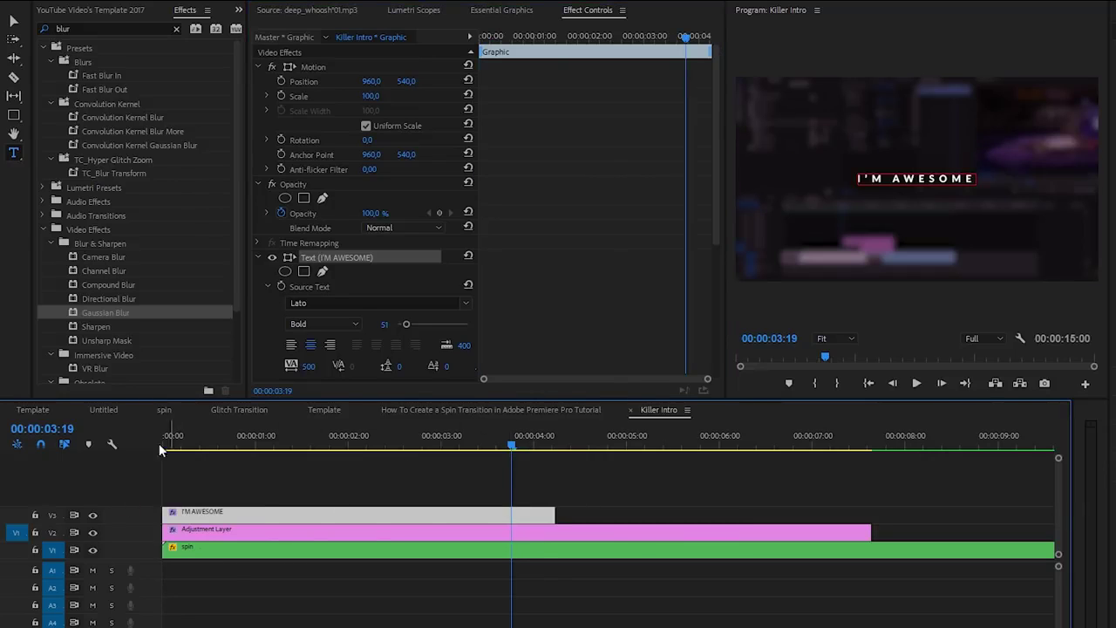
left_click_drag(555, 512, 807, 505)
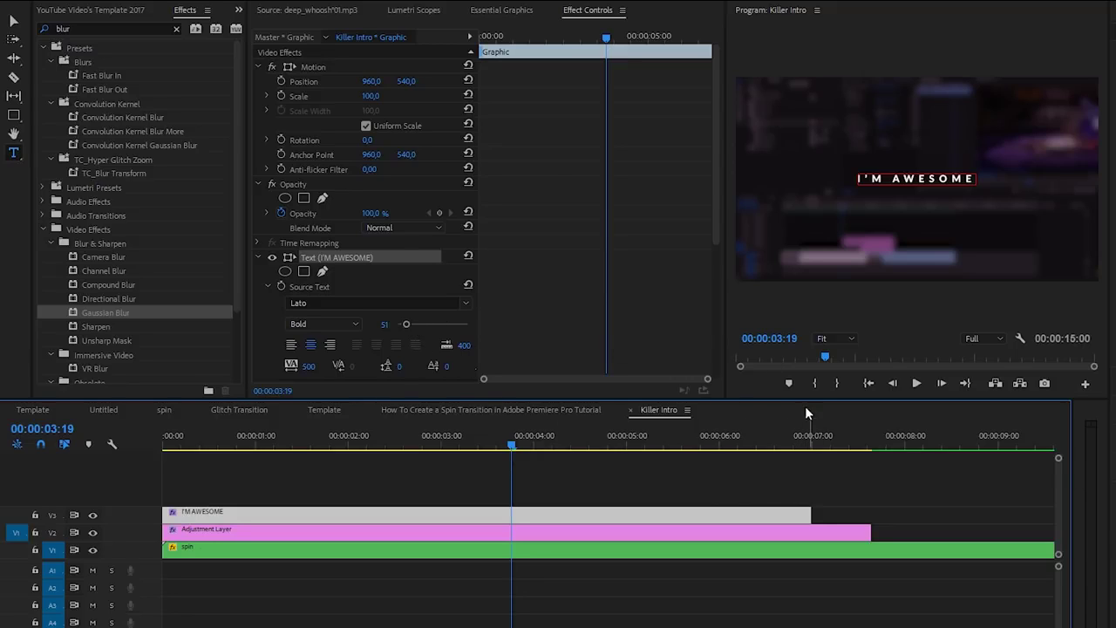
left_click_drag(406, 325, 410, 321)
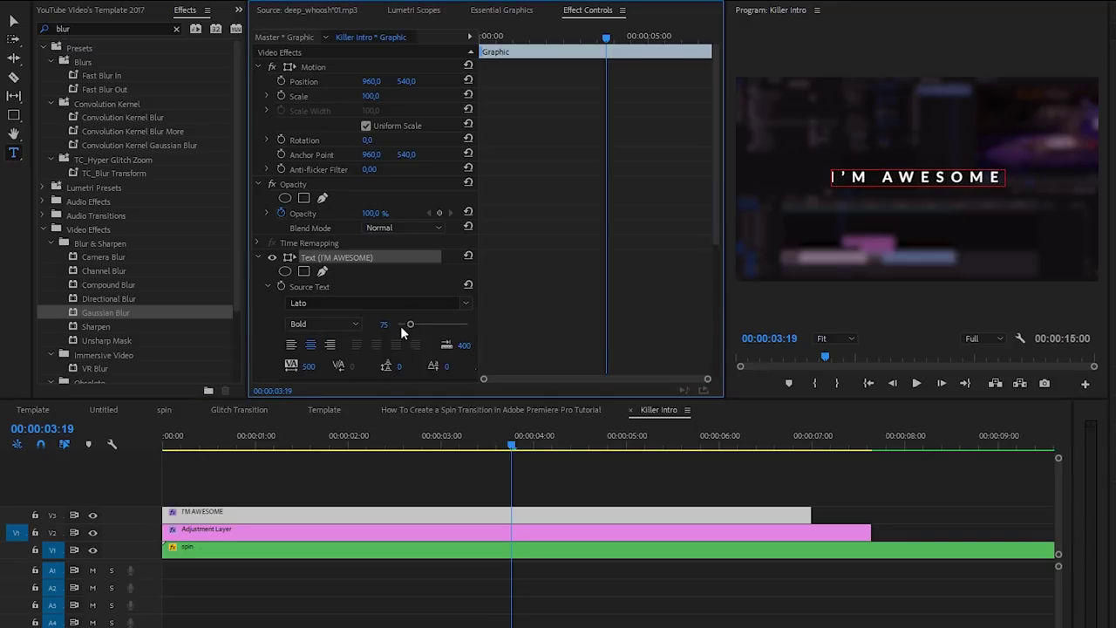
- Keyframe the title's Position at 00:00:02:00, set its vertical position to 1172 at the sequence start, and preview the rise
left_click_drag(514, 35, 456, 65)
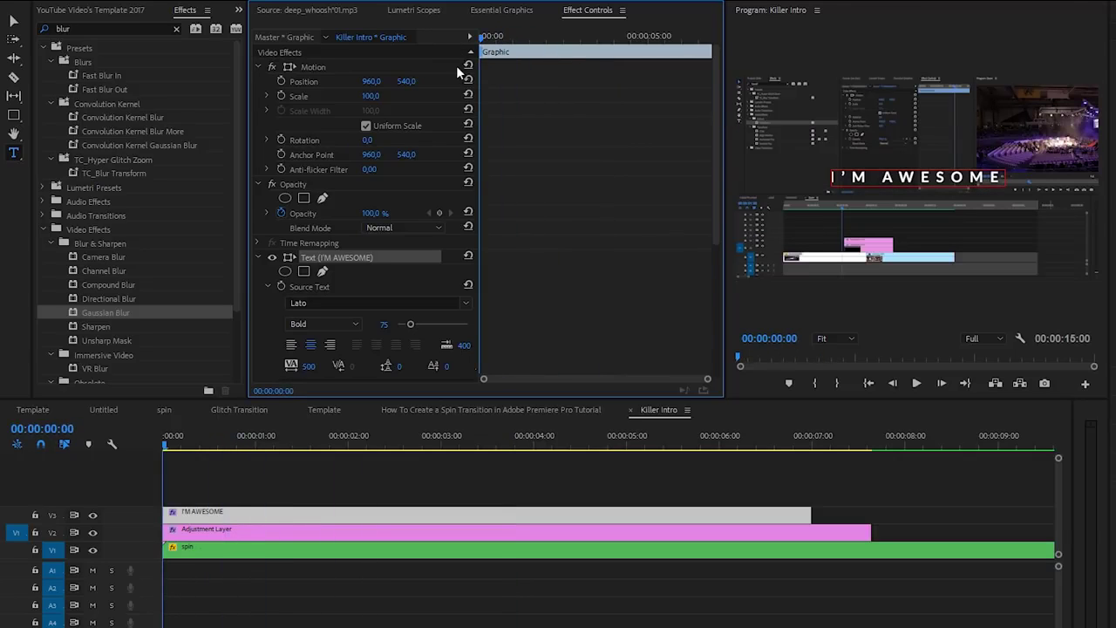
left_click(351, 441)
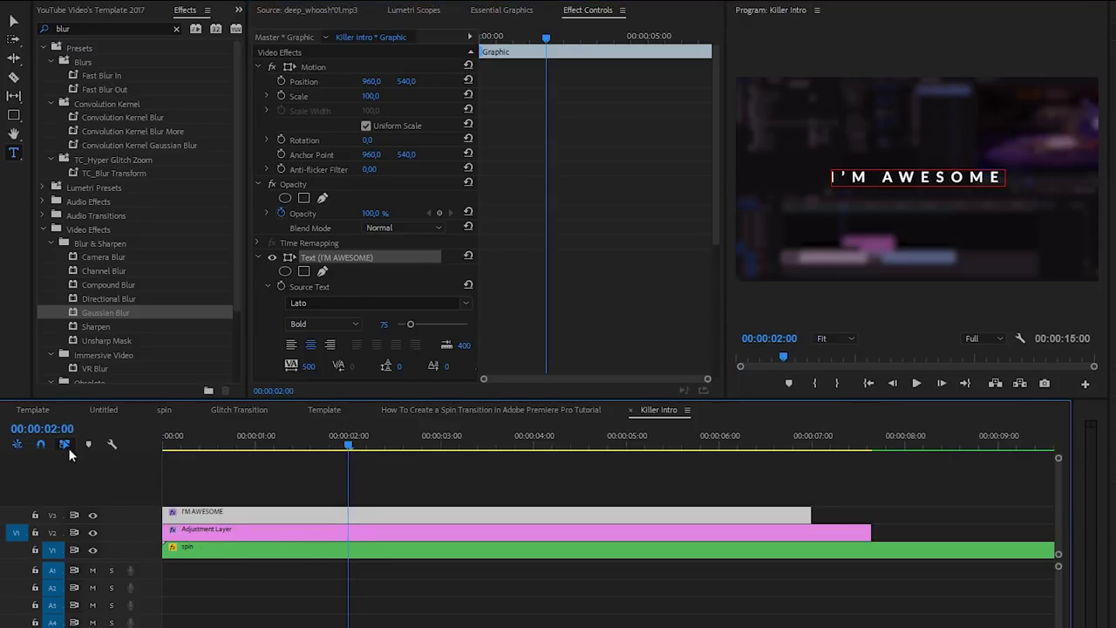
left_click(281, 81)
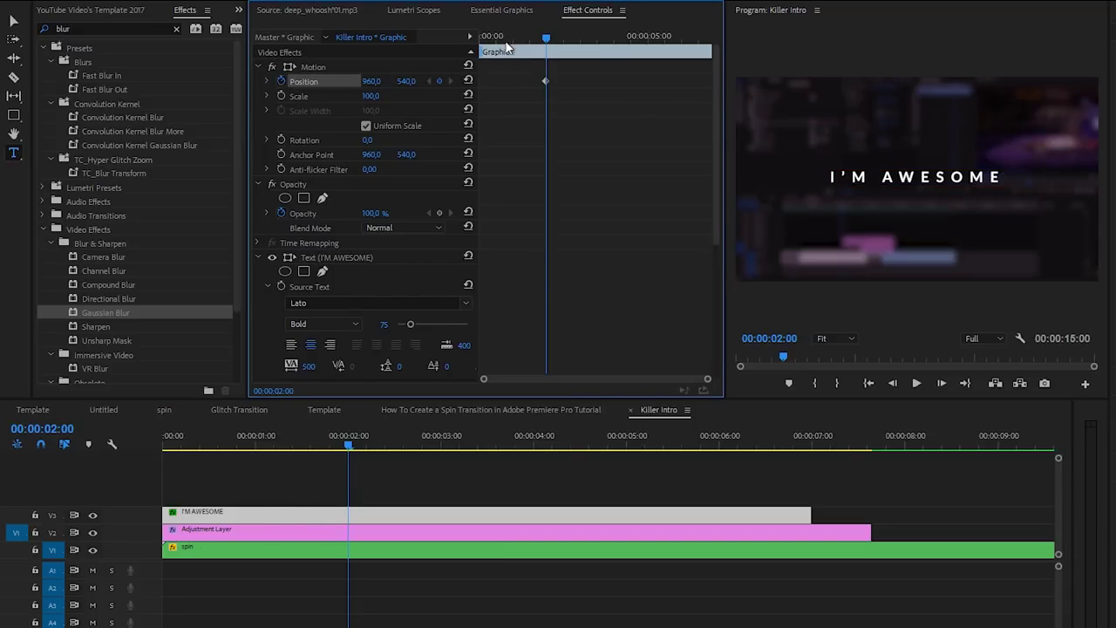
left_click_drag(507, 48, 478, 49)
left_click_drag(406, 81, 421, 114)
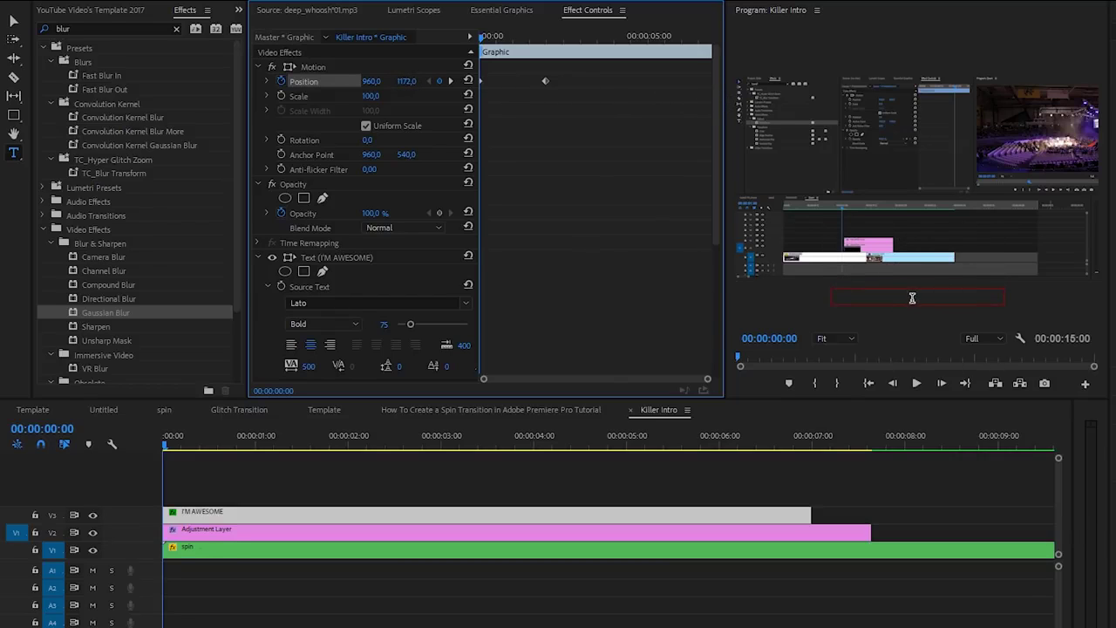
key("space")
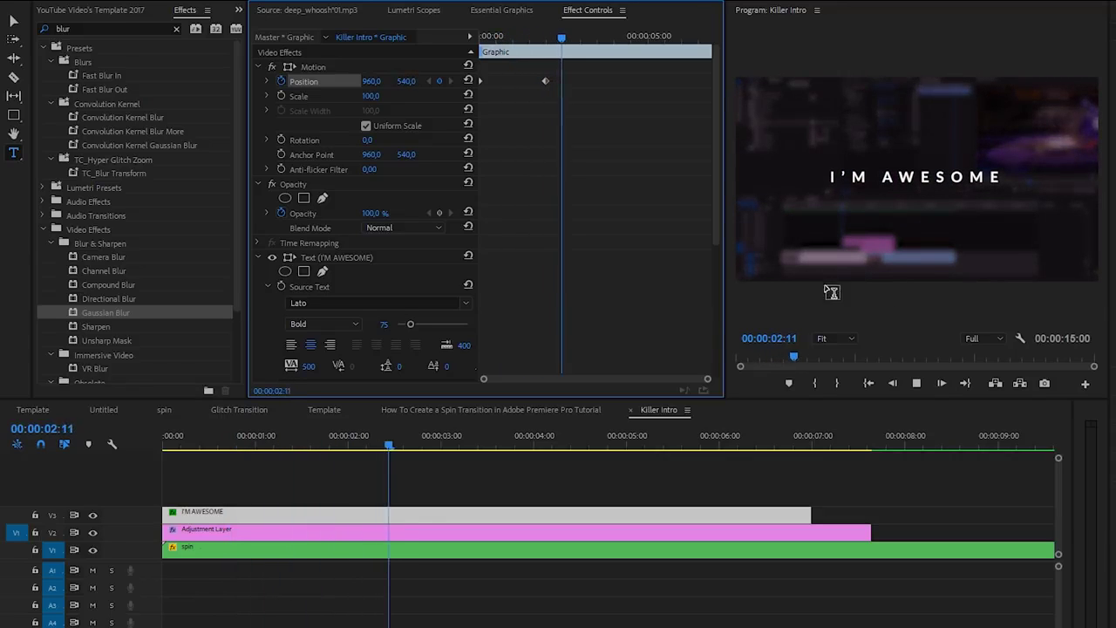
key("space")
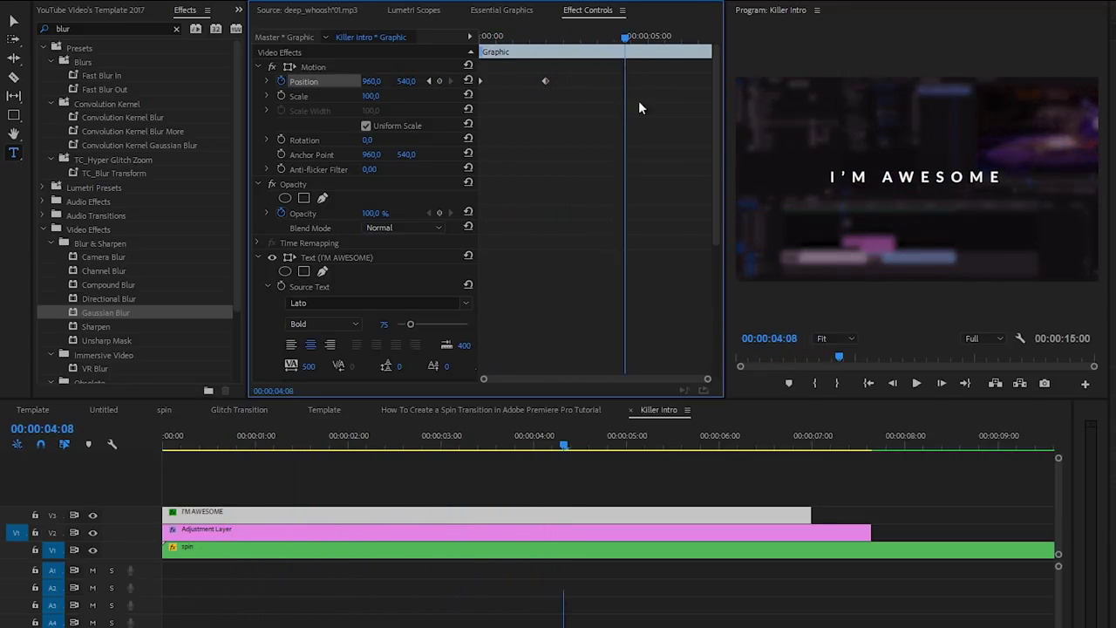
- Add a Position keyframe at 00:00:05:00 that holds the title in the center of the frame
left_click_drag(625, 36, 652, 36)
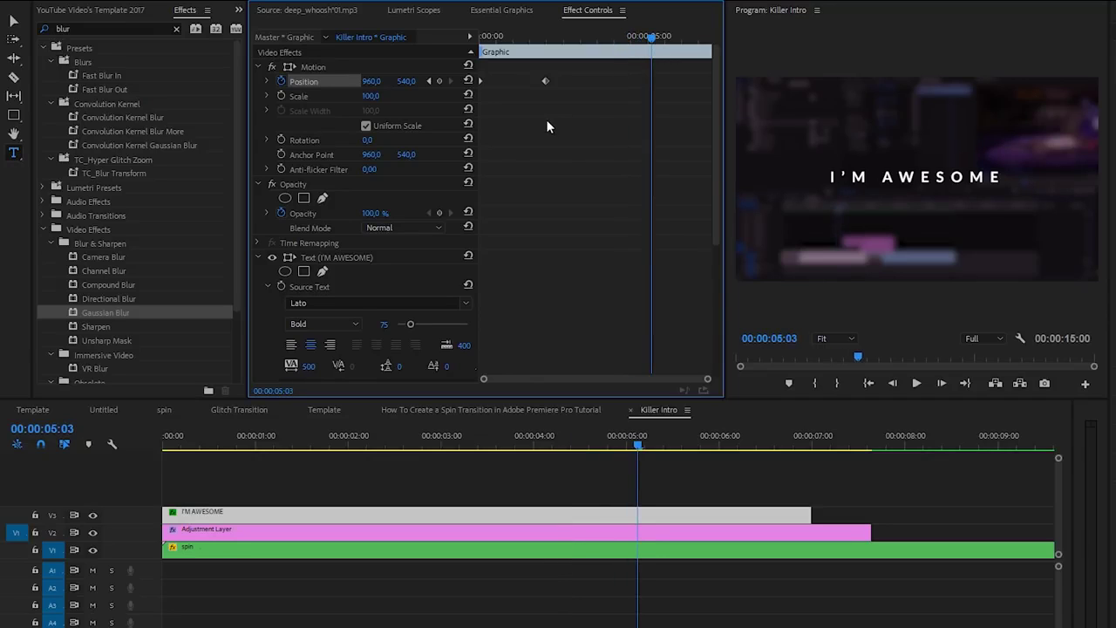
key("Left")
key("Left")
key("Left")
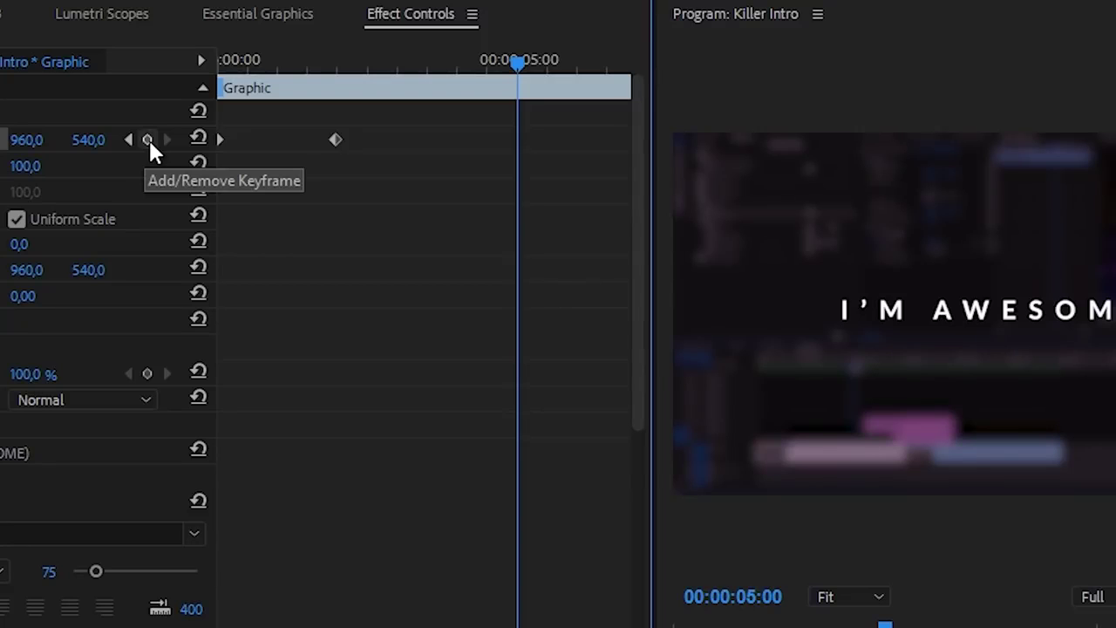
left_click(150, 145)
- At the clip's end, 00:00:06:22, keyframe the title's vertical position above the frame and play back the exit
left_click_drag(500, 70, 635, 83)
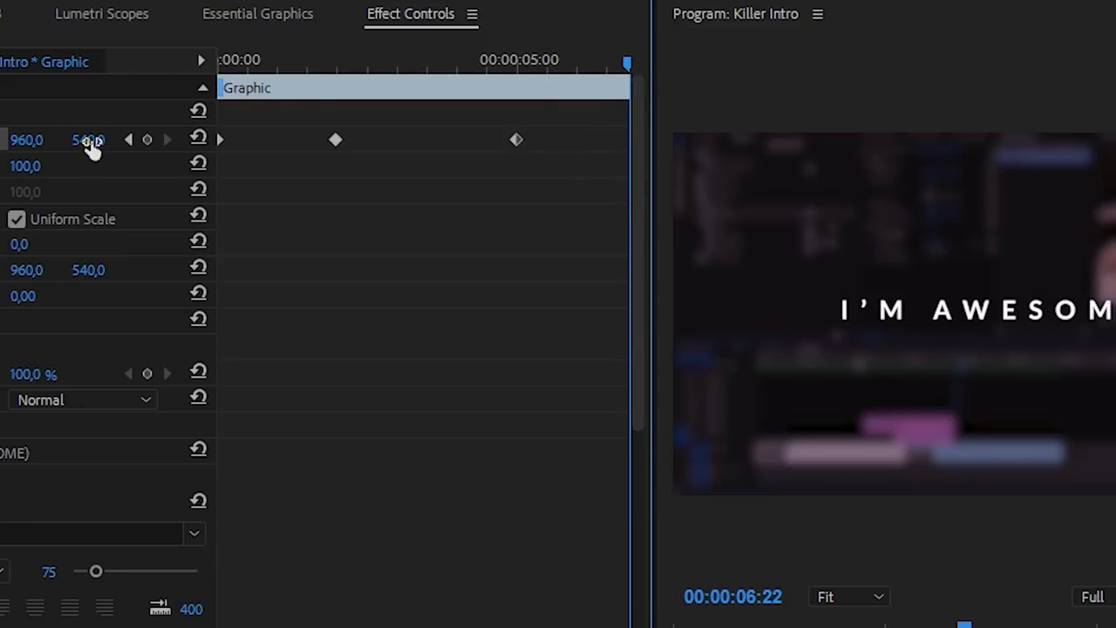
left_click_drag(92, 148, 33, 150)
key("space")
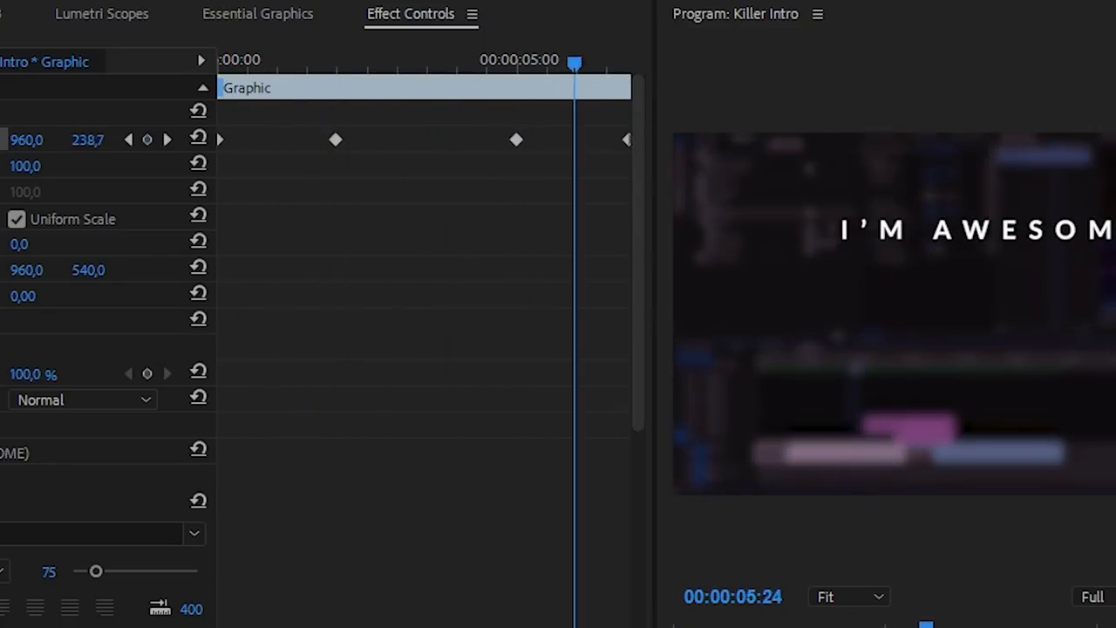
key("j")
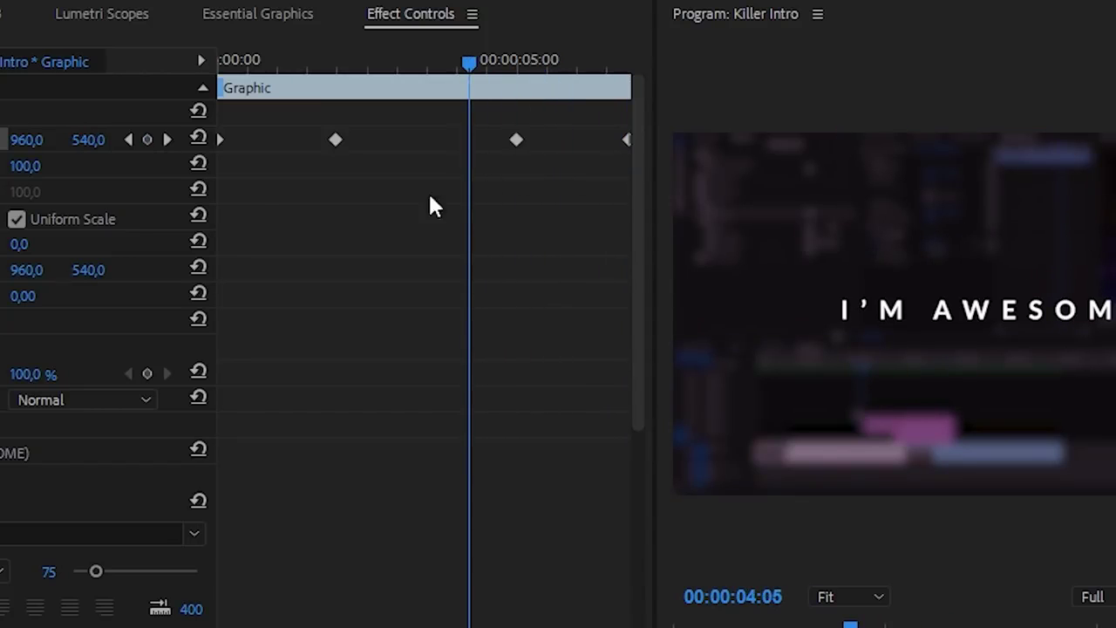
- Select all four Position keyframes of the title and set their temporal interpolation to Bezier
left_click_drag(221, 166, 771, 106)
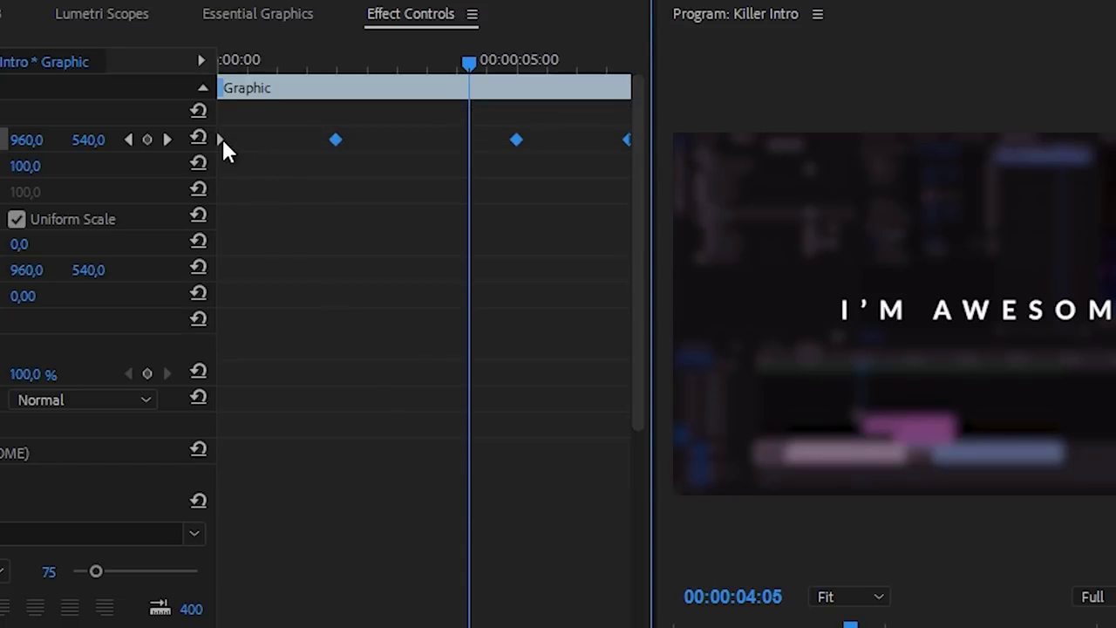
right_click(337, 140)
mouse_move(397, 346)
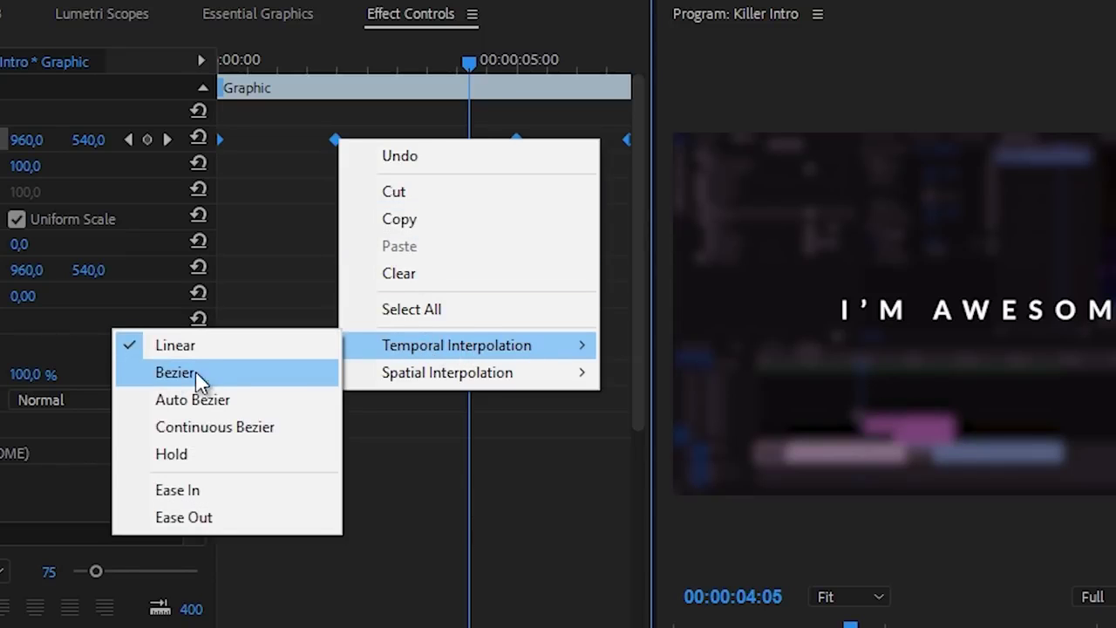
left_click(174, 377)
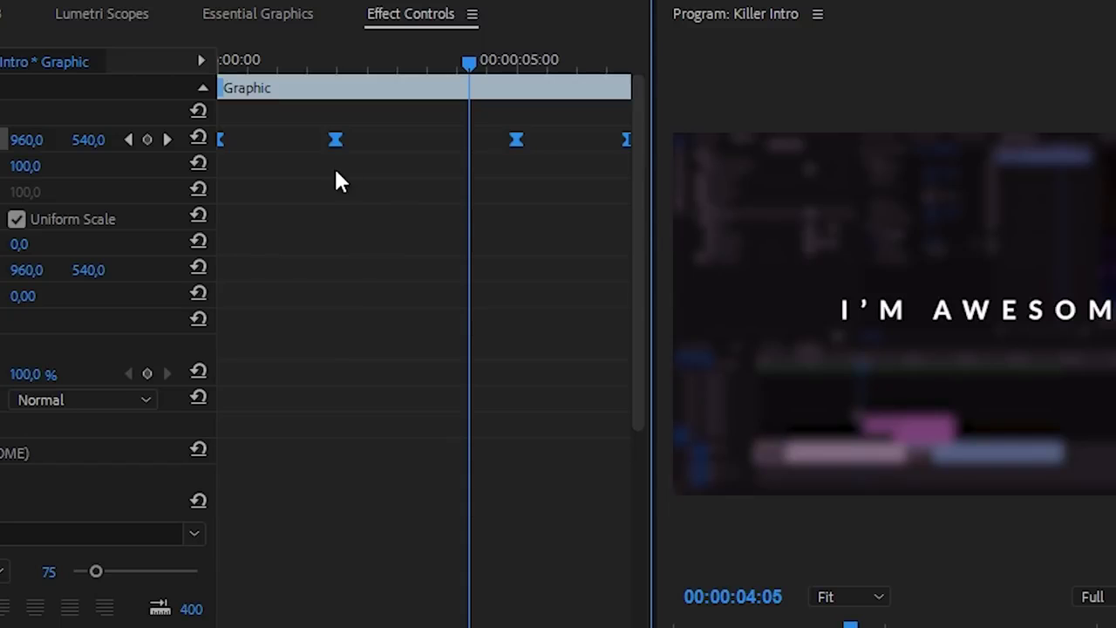
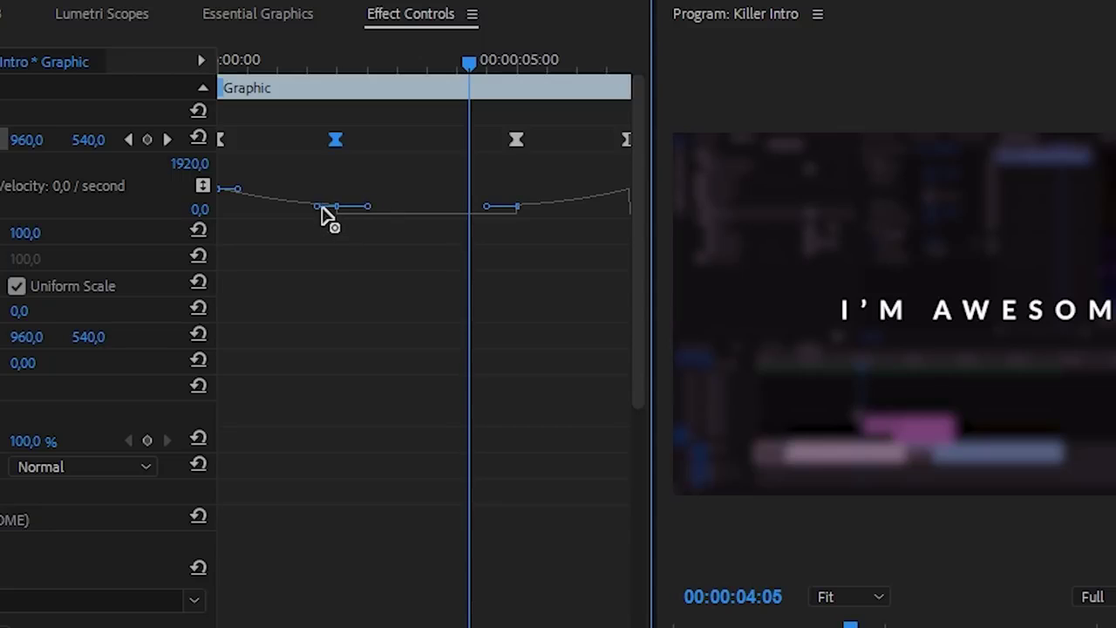
- Reshape the Position velocity curve so the title enters fast, slows into the center, and accelerates out at the clip's end
left_click_drag(318, 208, 252, 239)
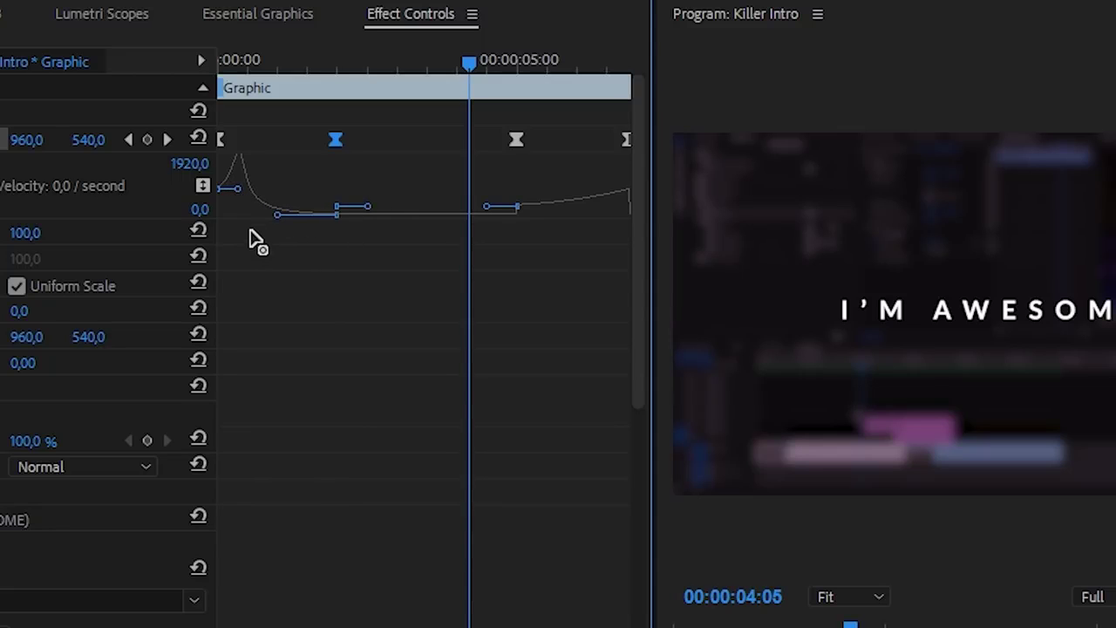
left_click(242, 203)
left_click_drag(225, 196, 219, 198)
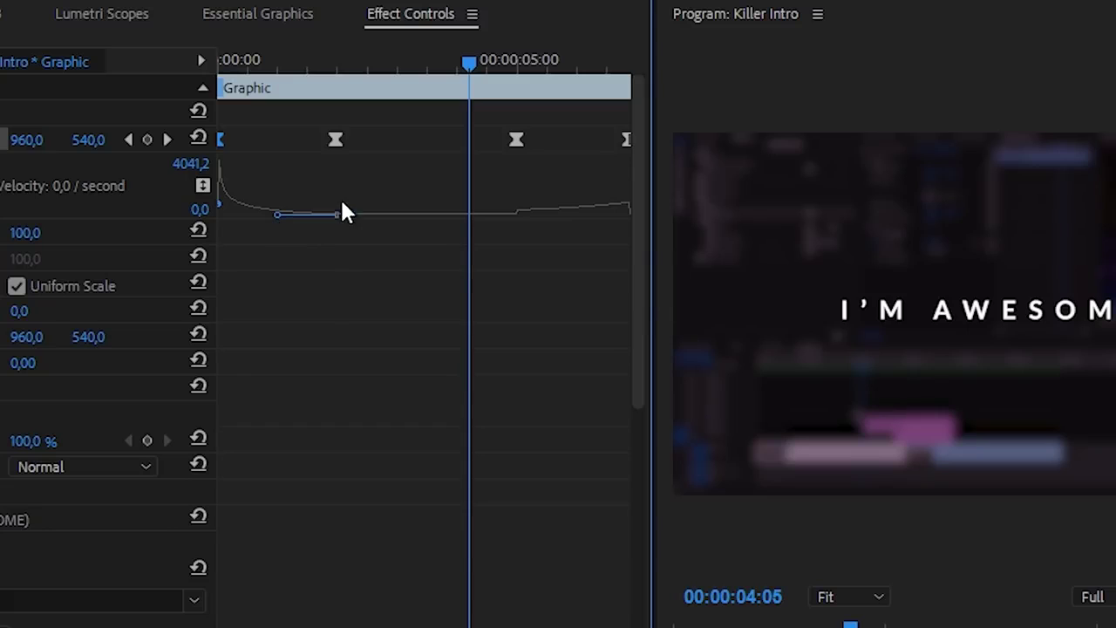
left_click(518, 139)
left_click_drag(537, 213, 608, 284)
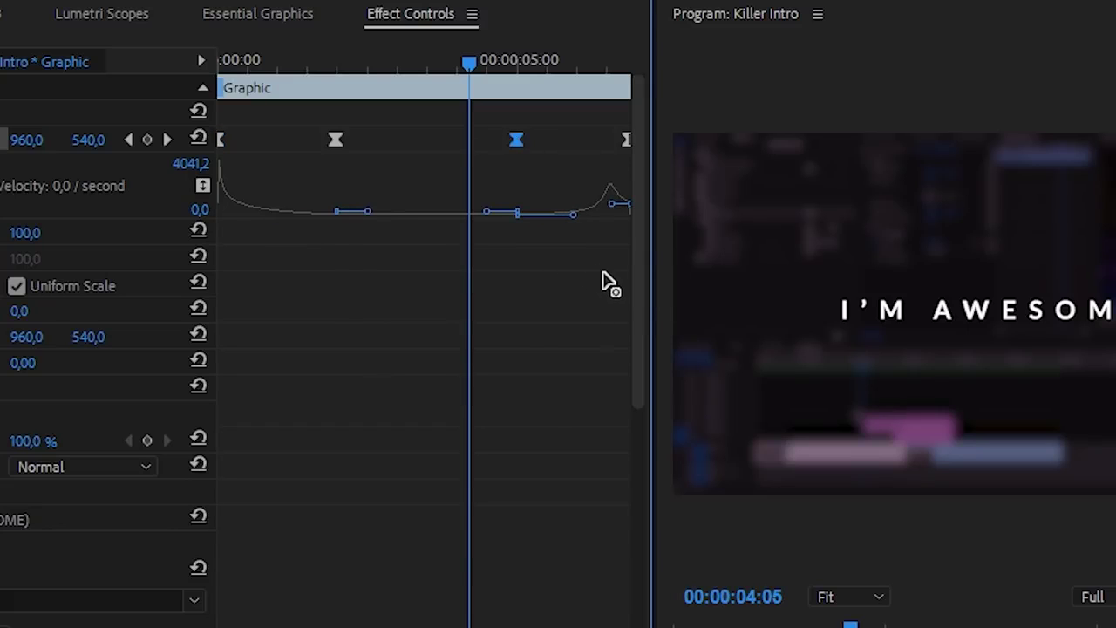
left_click_drag(613, 204, 643, 217)
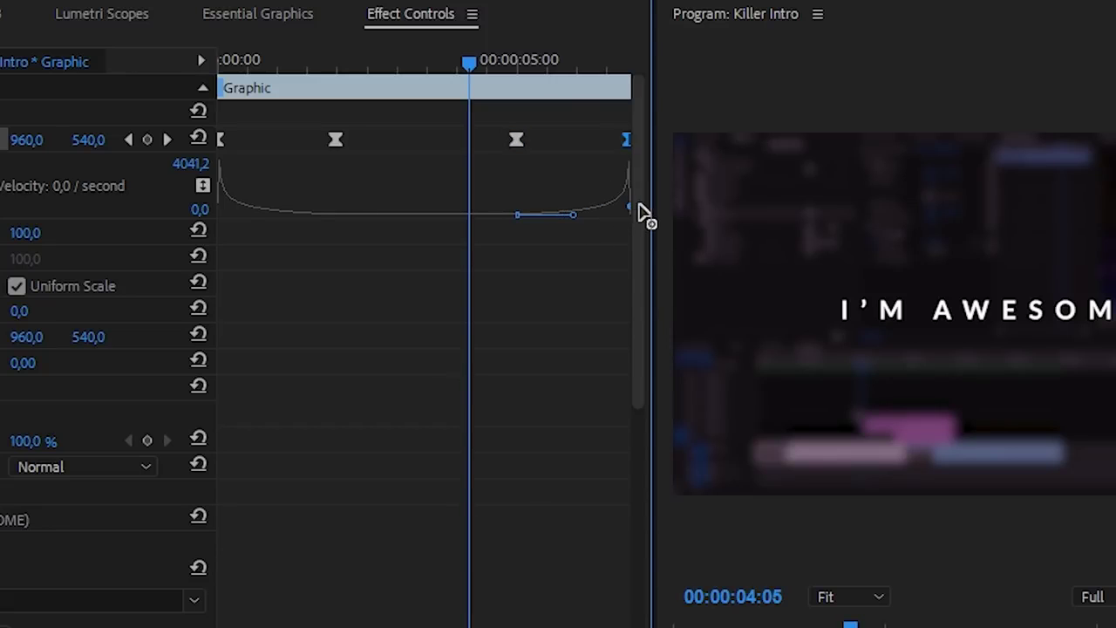
- Play the title animation from the start and inspect its easing around the second Position keyframe
left_click_drag(467, 93, 203, 70)
key("space")
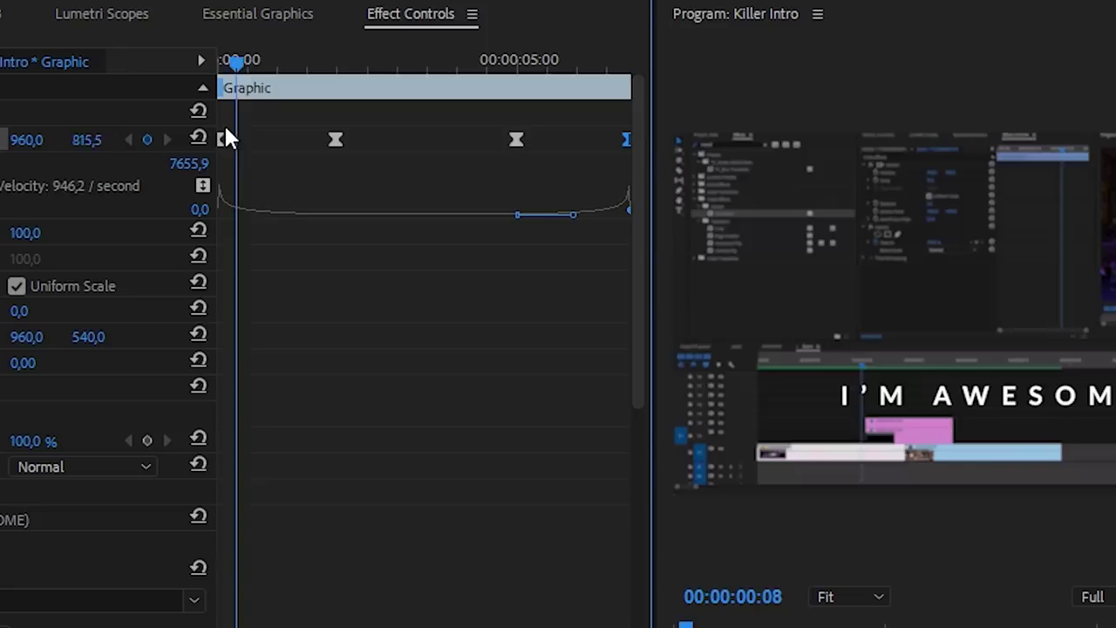
left_click(336, 140)
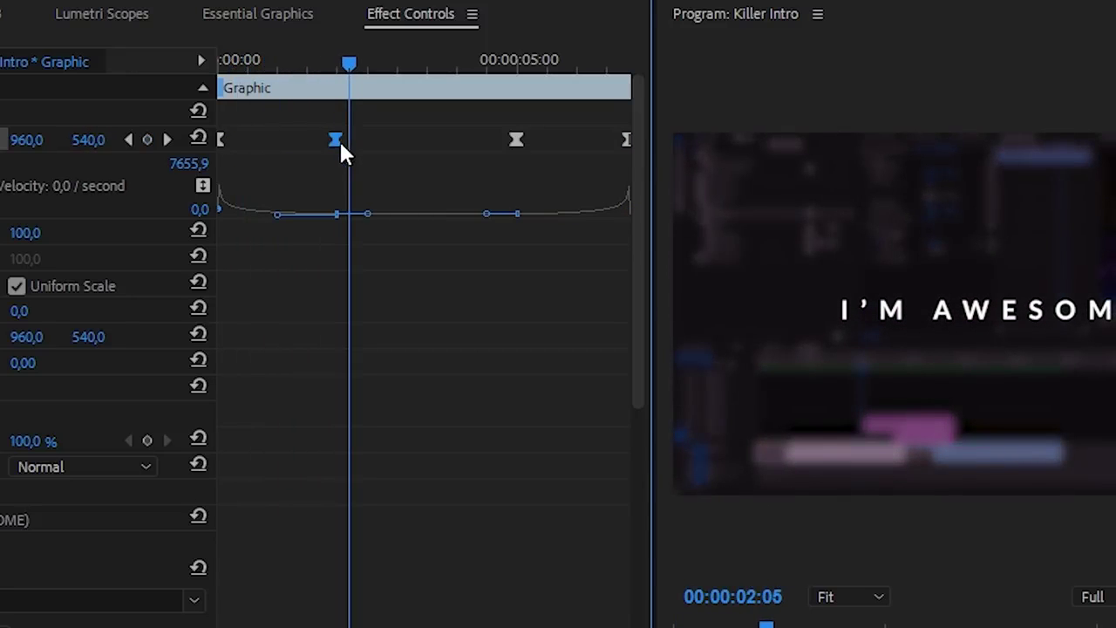
left_click(486, 215)
left_click_drag(349, 63, 323, 64)
- Soften the velocity peaks at the first and last Position keyframes by slightly lengthening their Bezier handles
left_click(221, 140)
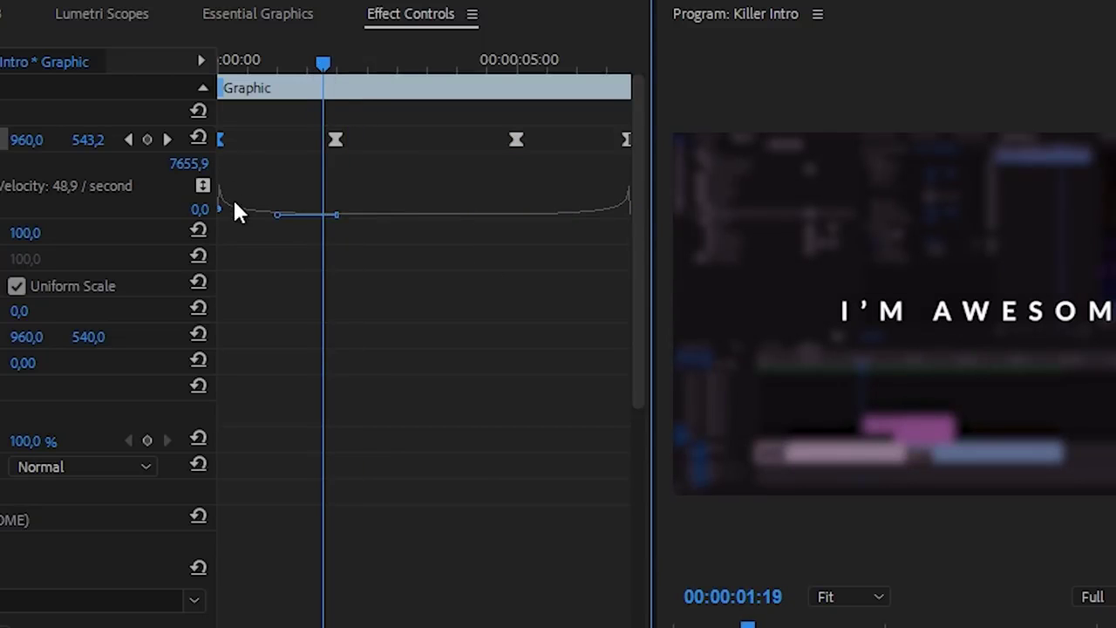
left_click_drag(225, 216, 234, 211)
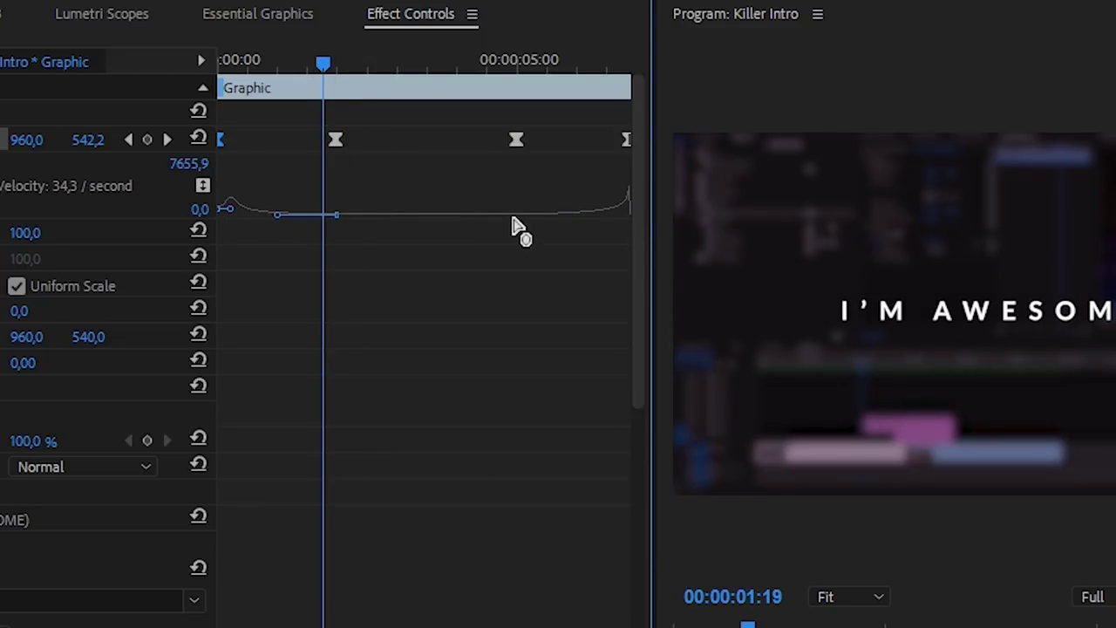
left_click(627, 140)
left_click_drag(626, 211, 623, 225)
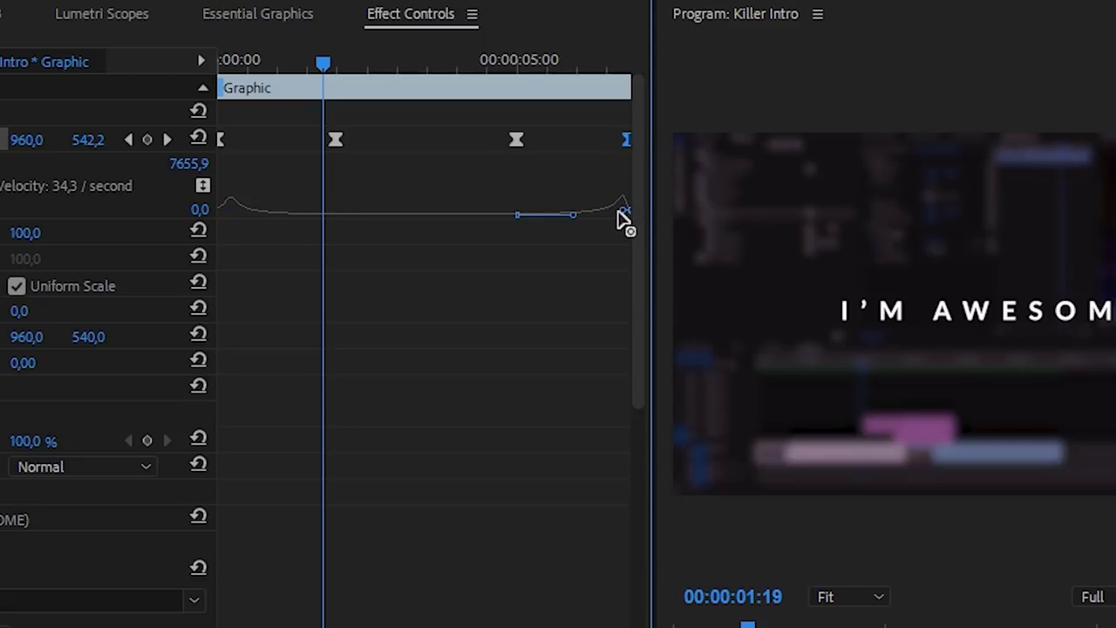
- Lower the Position velocity peaks by shortening the second keyframe's incoming and the third keyframe's outgoing Bezier handles
left_click_drag(332, 63, 119, 94)
key("space")
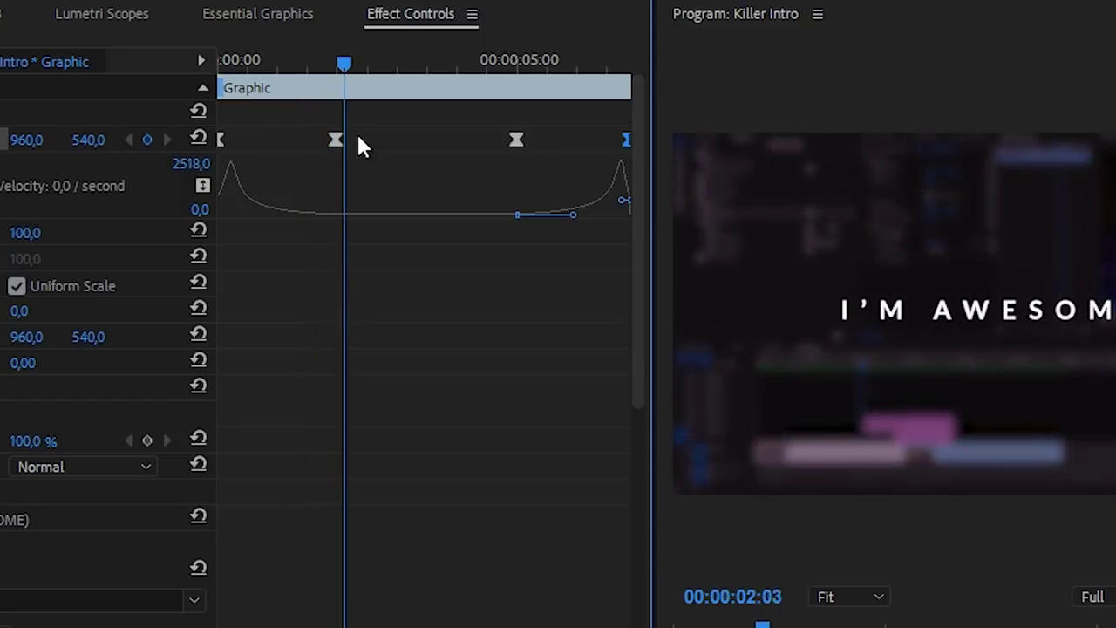
left_click(290, 61)
left_click(335, 139)
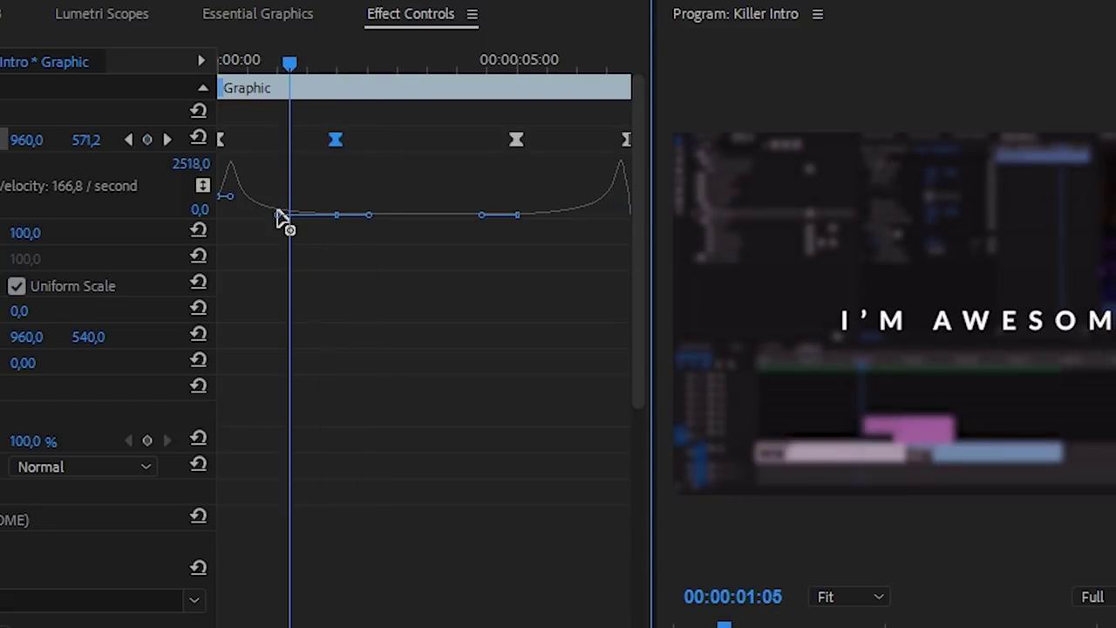
left_click_drag(281, 218, 287, 218)
left_click(520, 215)
left_click_drag(559, 216, 566, 214)
- Play the title animation from the sequence start to review the softened easing
left_click(282, 61)
key("Home")
key("space")
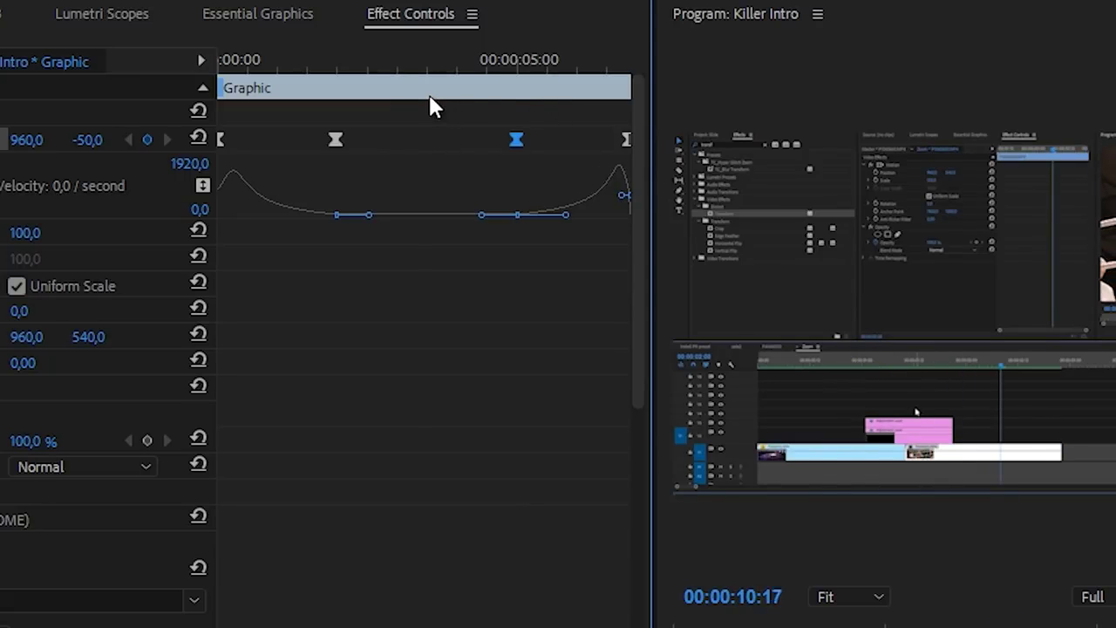
left_click(384, 79)
key("Home")
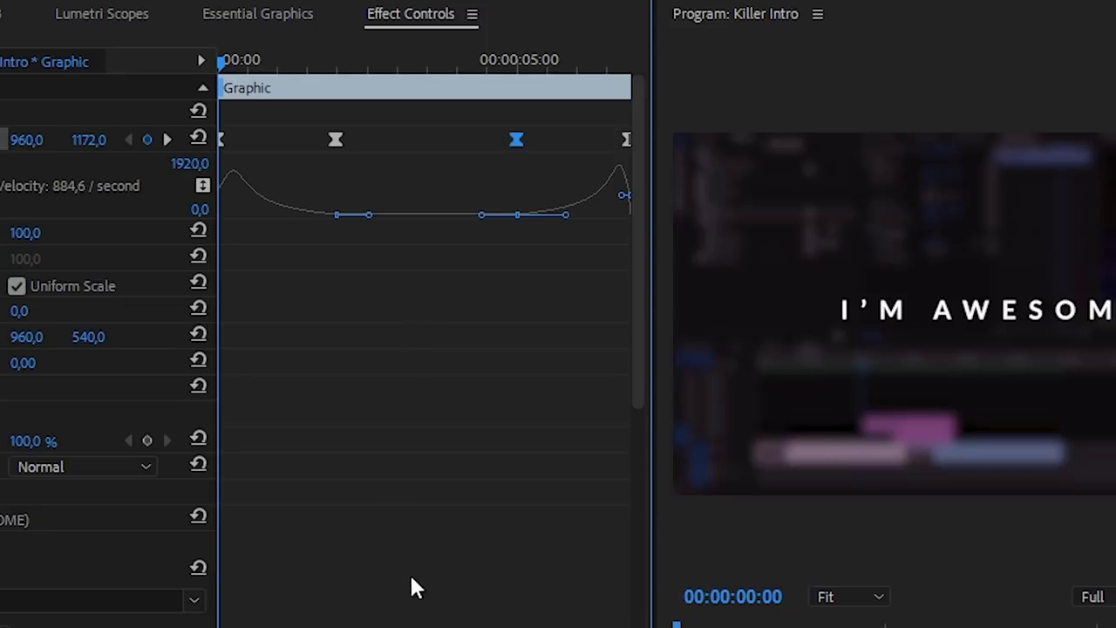
key("space")
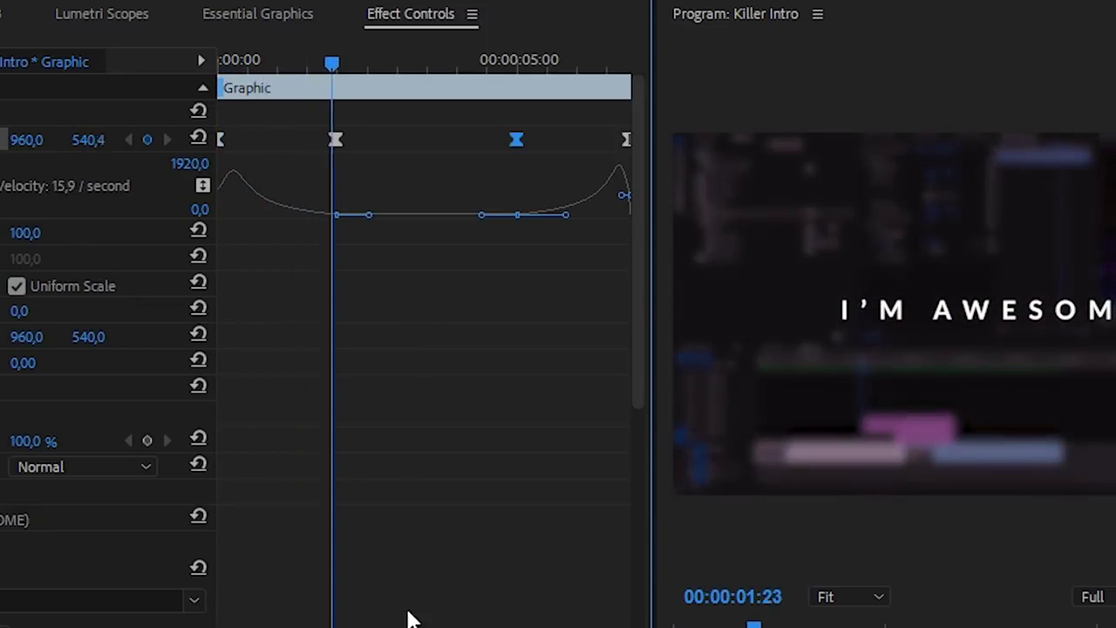
key("space")
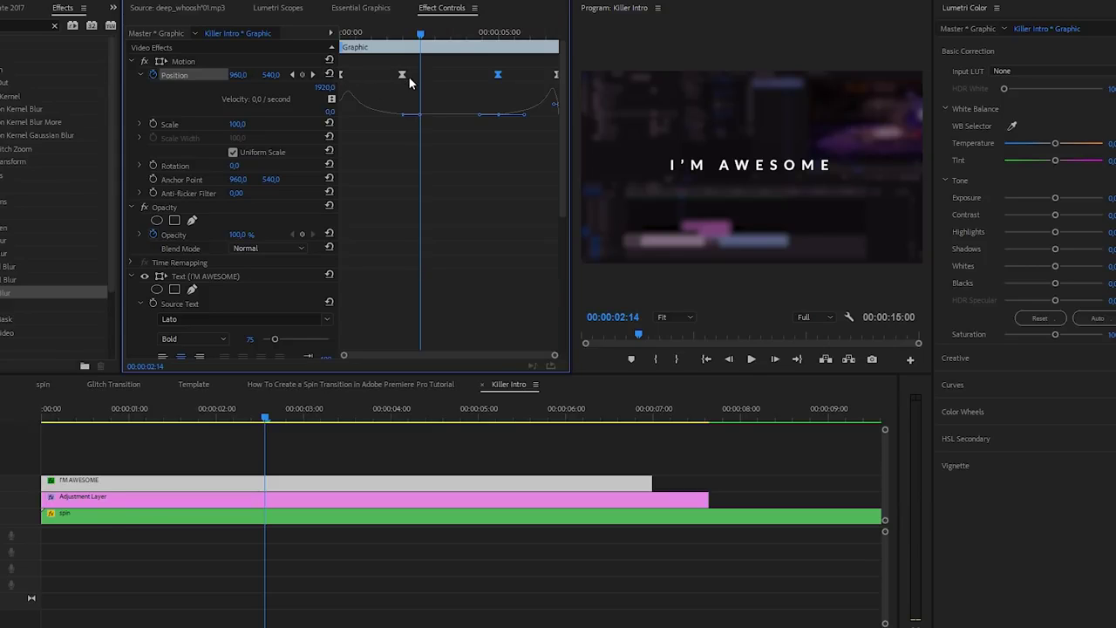
- Try extending the end of the "I'M AWESOME" clip on the timeline, and undo the trim
left_click_drag(657, 477, 817, 479)
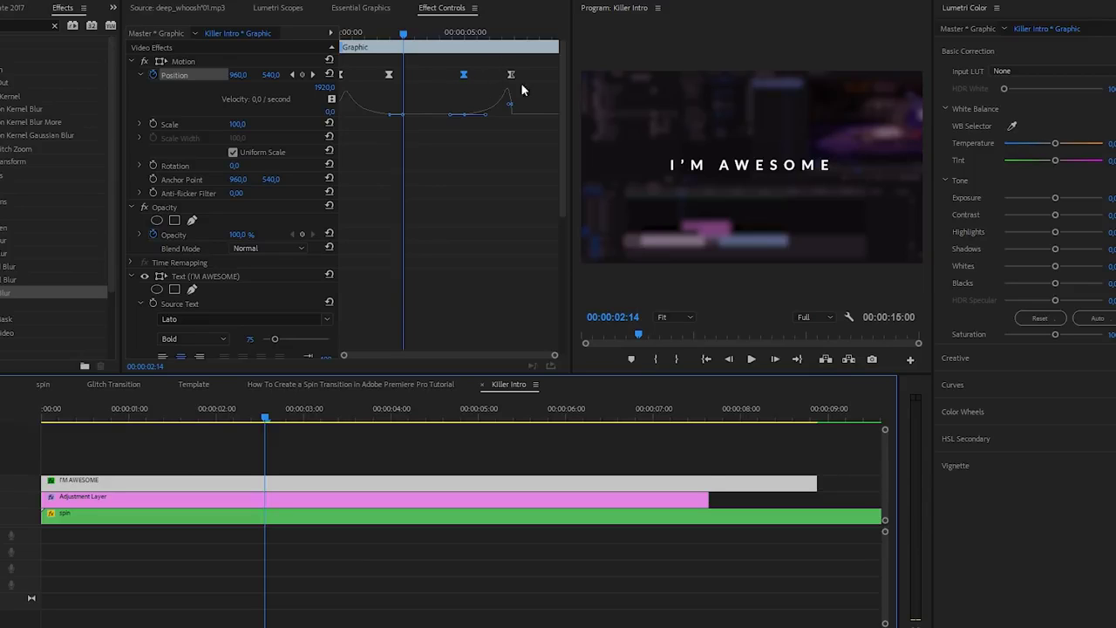
key("ctrl+z")
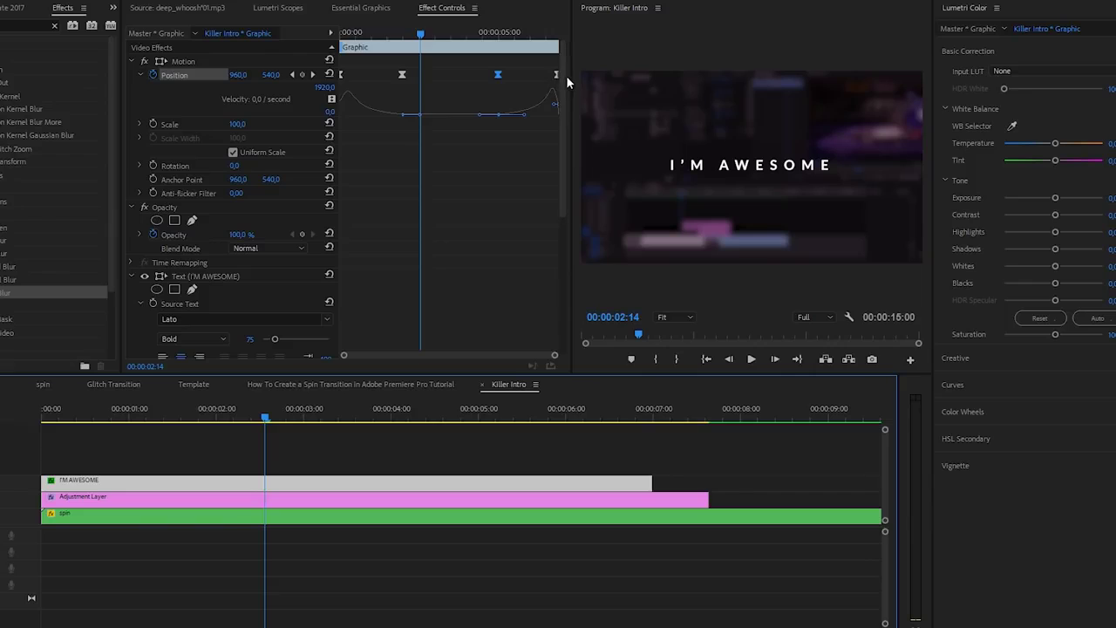
- Protect the title's keyframes with an intro duration of about 00:00:02:06 and an outro duration of about 00:00:02:04
left_click_drag(571, 76, 625, 77)
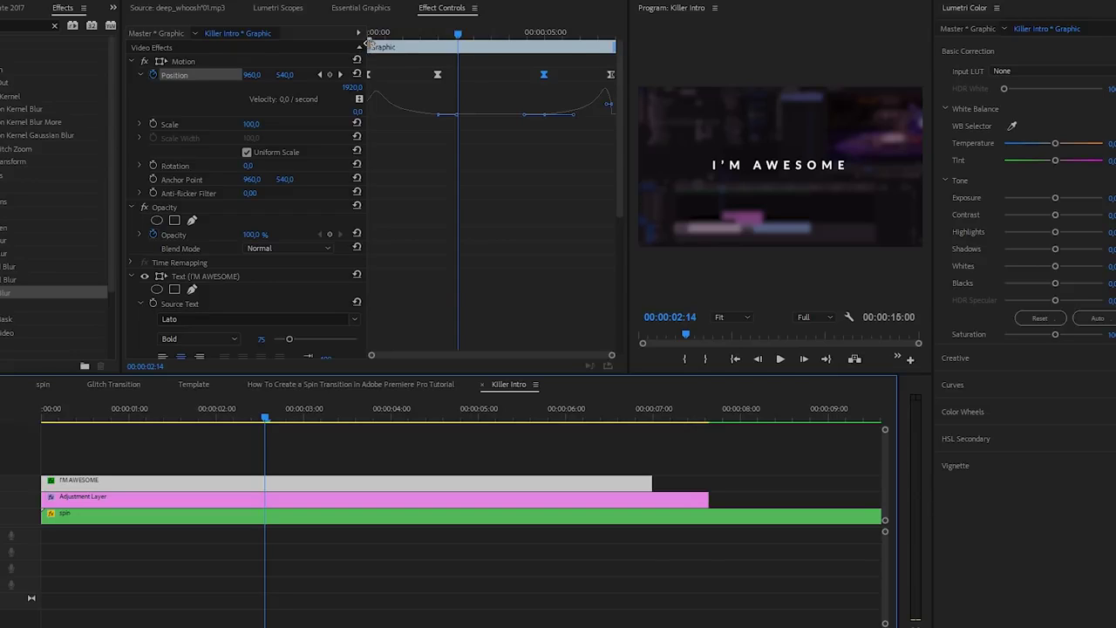
left_click_drag(365, 46, 448, 47)
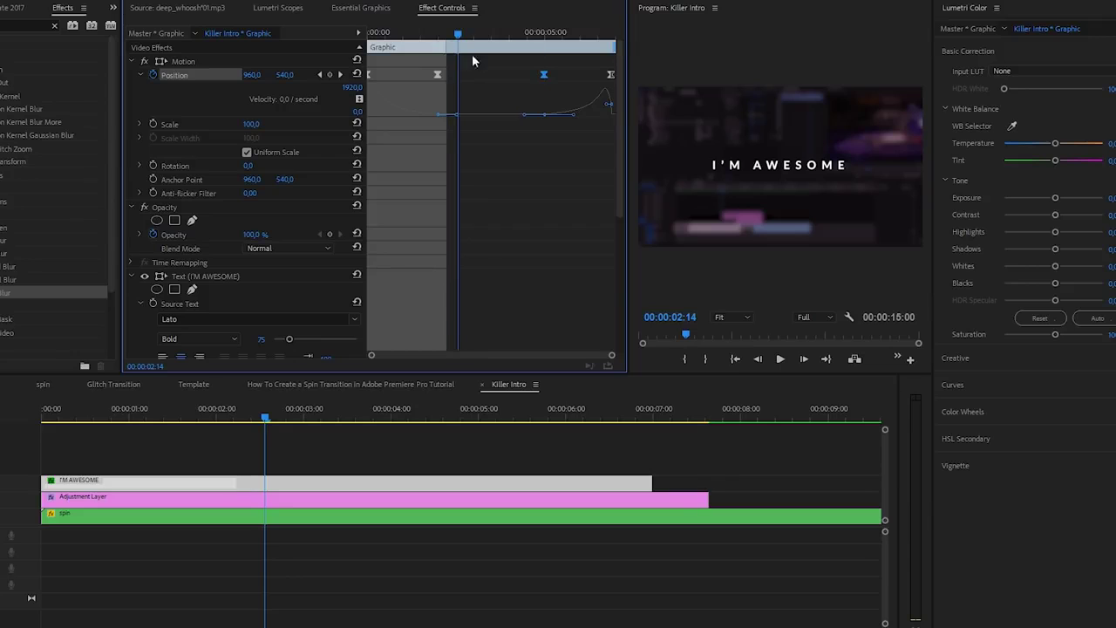
left_click_drag(617, 46, 539, 47)
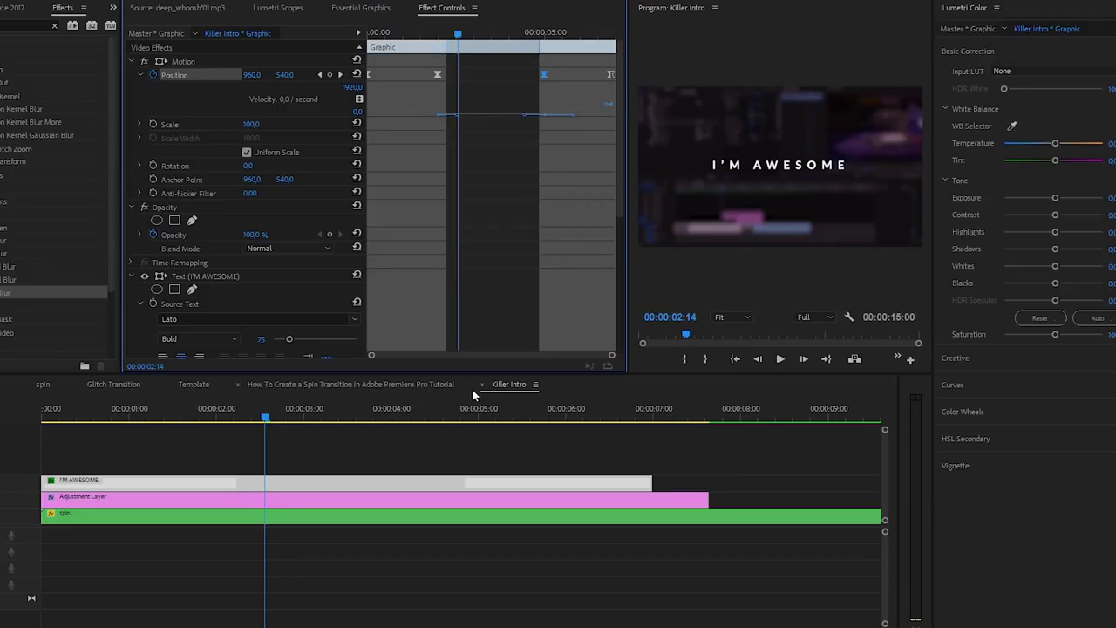
- Try shortening the "I'M AWESOME" clip to about 4.6 seconds, and undo the trim
scroll(512, 452, "down", 3)
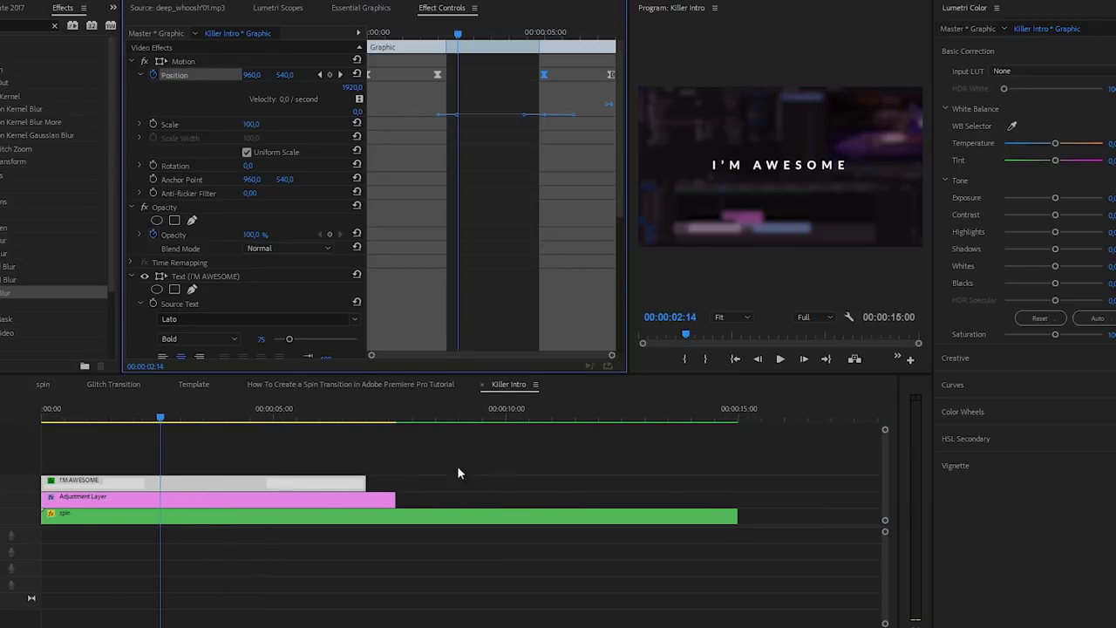
left_click_drag(420, 479, 248, 479)
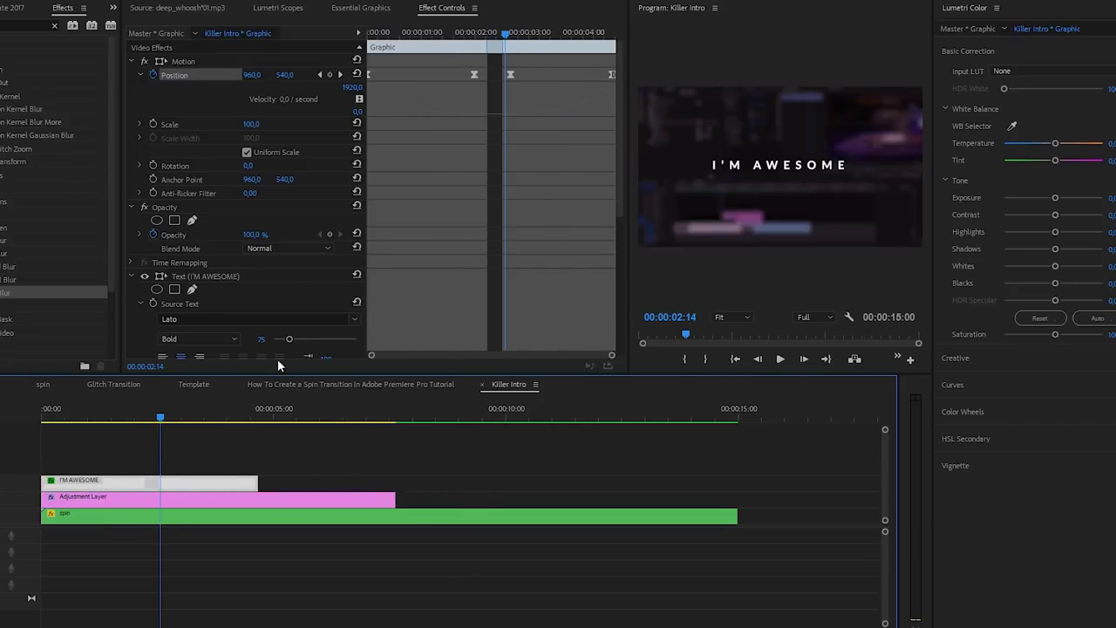
key("ctrl+z")
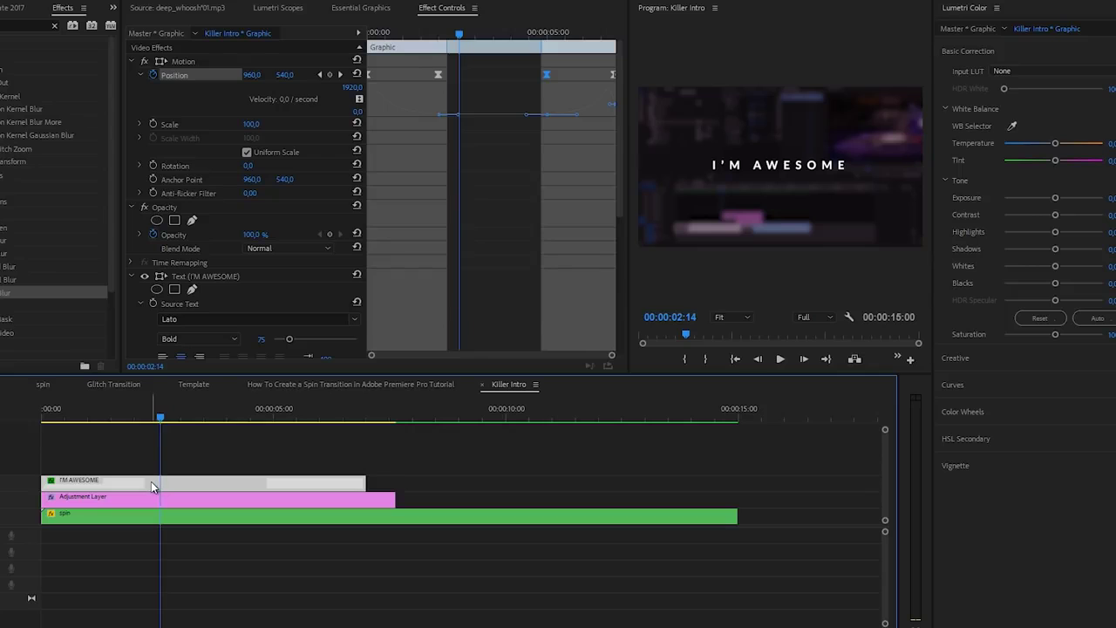
- Duplicate the "I'M AWESOME" clip onto the track above and move the copy's text down to Y position 595
left_click_drag(151, 482, 152, 464)
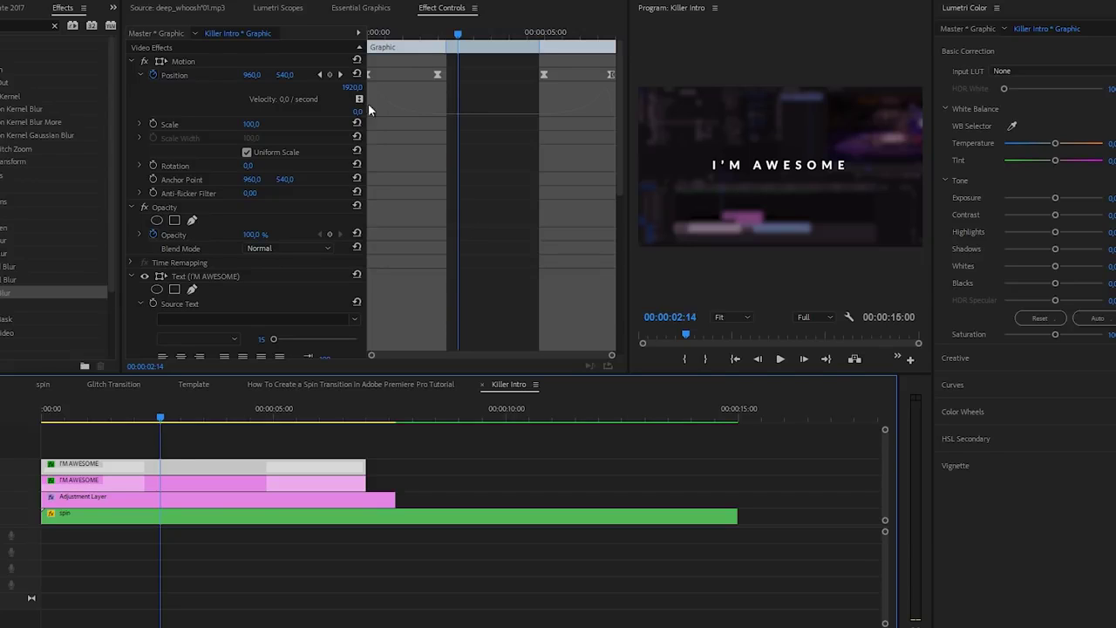
left_click(178, 74)
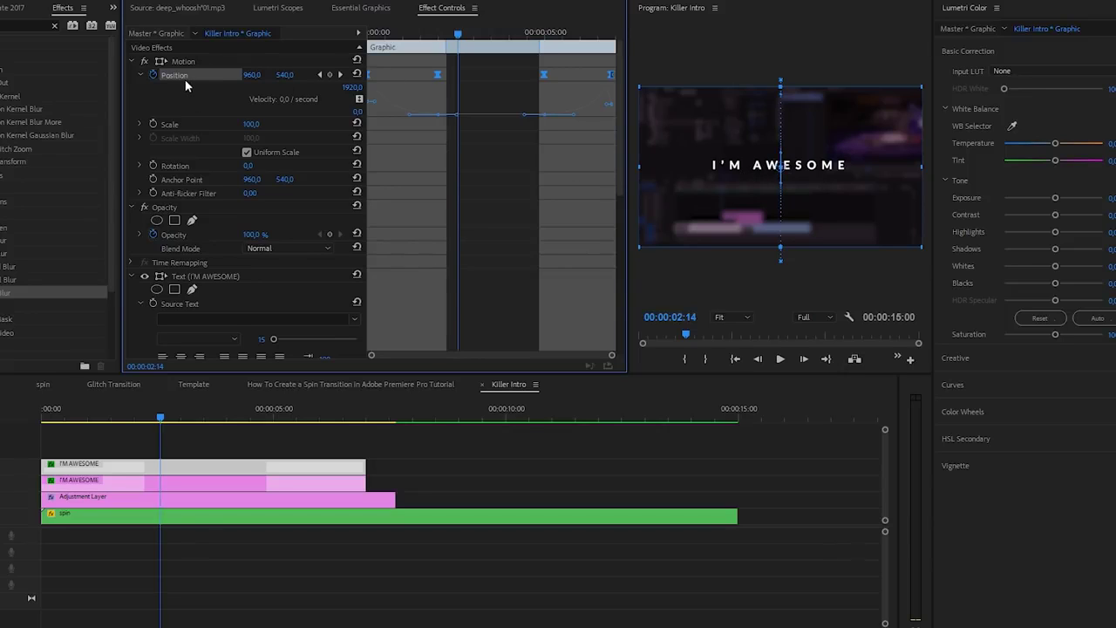
left_click(361, 8)
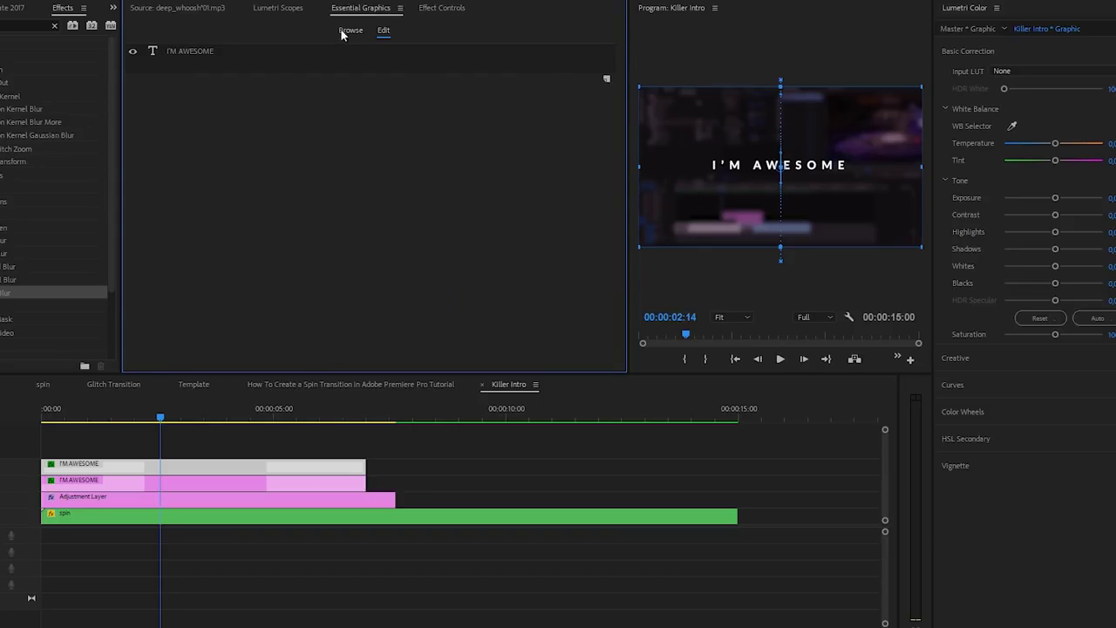
left_click(213, 53)
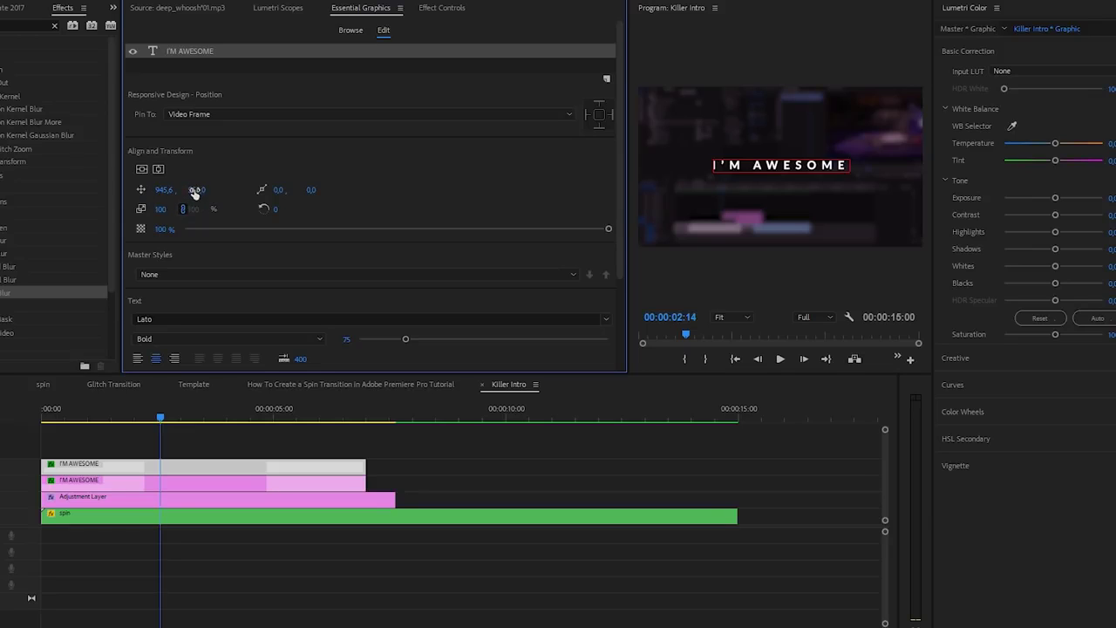
left_click_drag(198, 192, 296, 195)
- Raise the text of the original "I'M AWESOME" clip to Y position 532
left_click(154, 466)
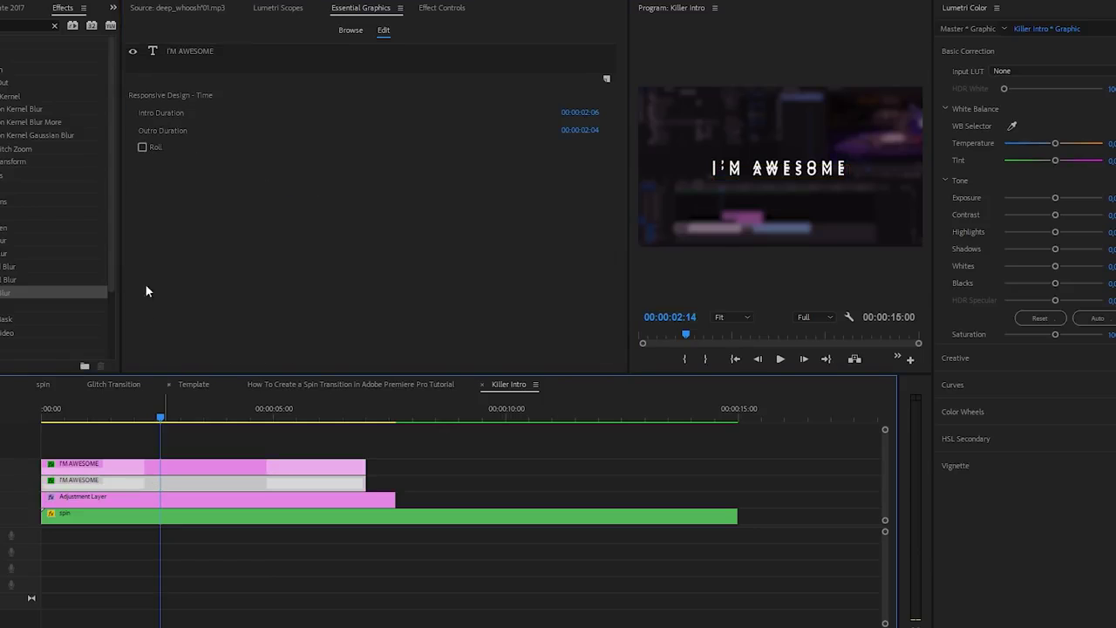
left_click(188, 50)
left_click_drag(217, 189, 186, 191)
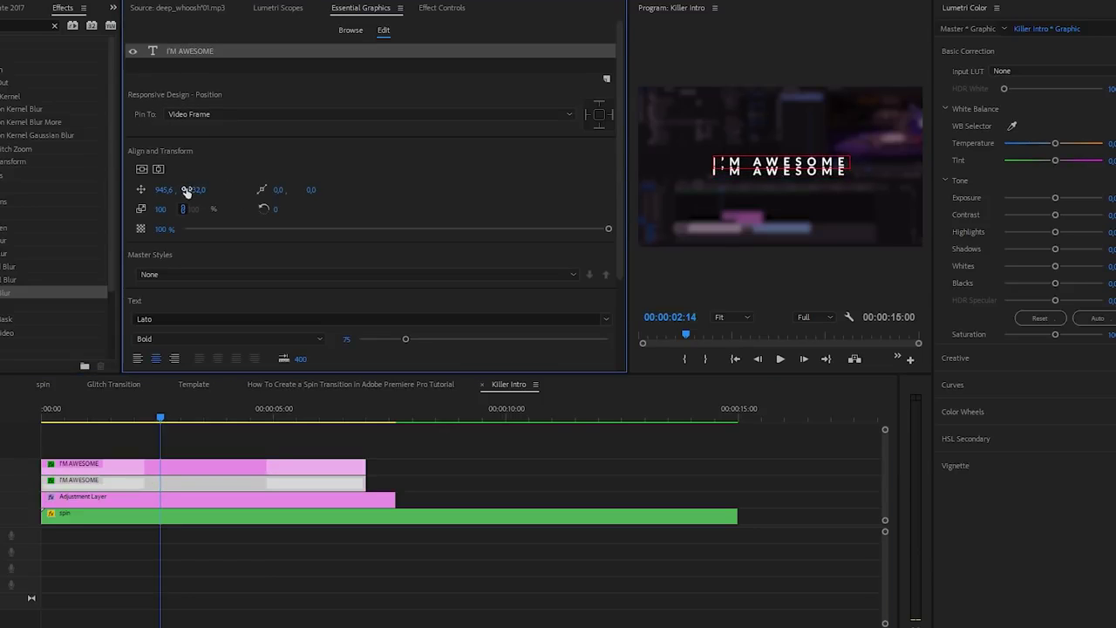
- Restyle the duplicated title's text as Lato Light with font size 61 and tracking 1000
left_click(157, 476)
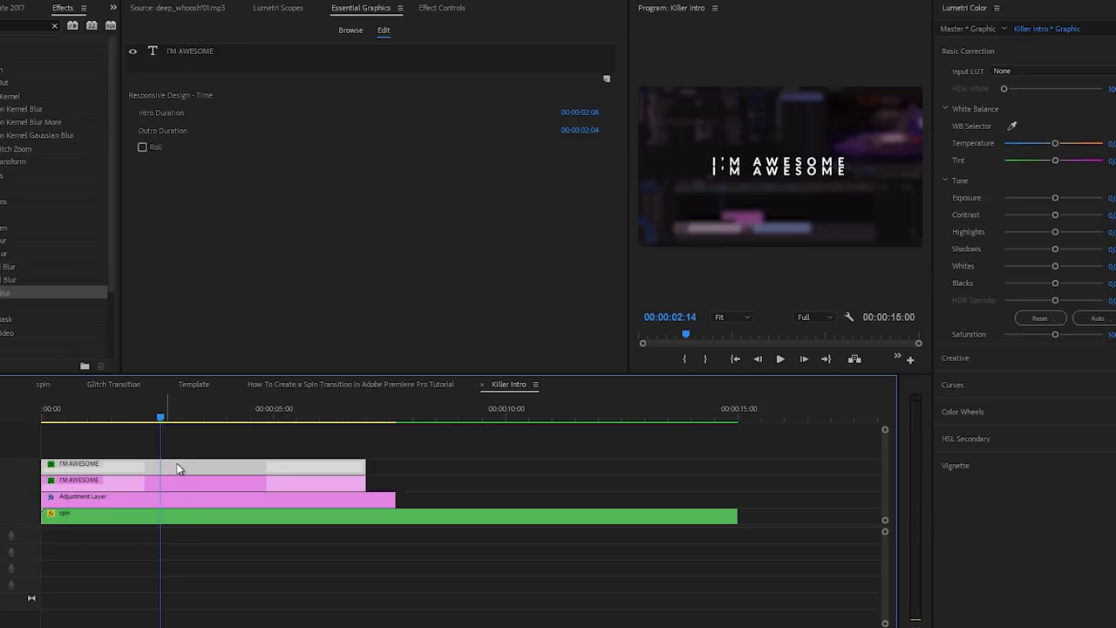
left_click(198, 50)
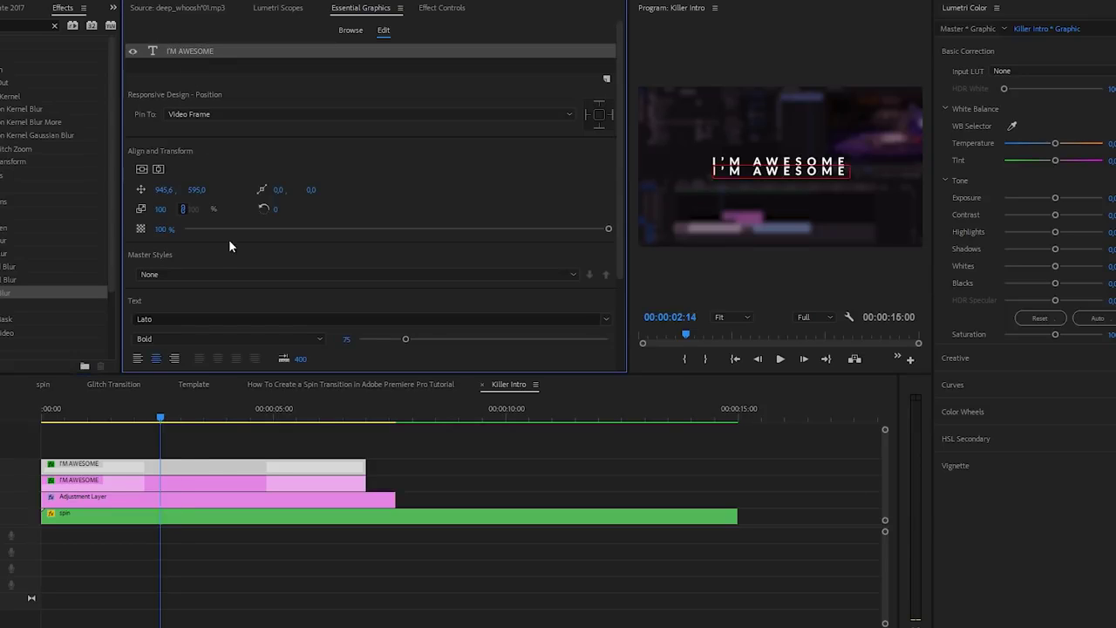
left_click(163, 338)
left_click(183, 408)
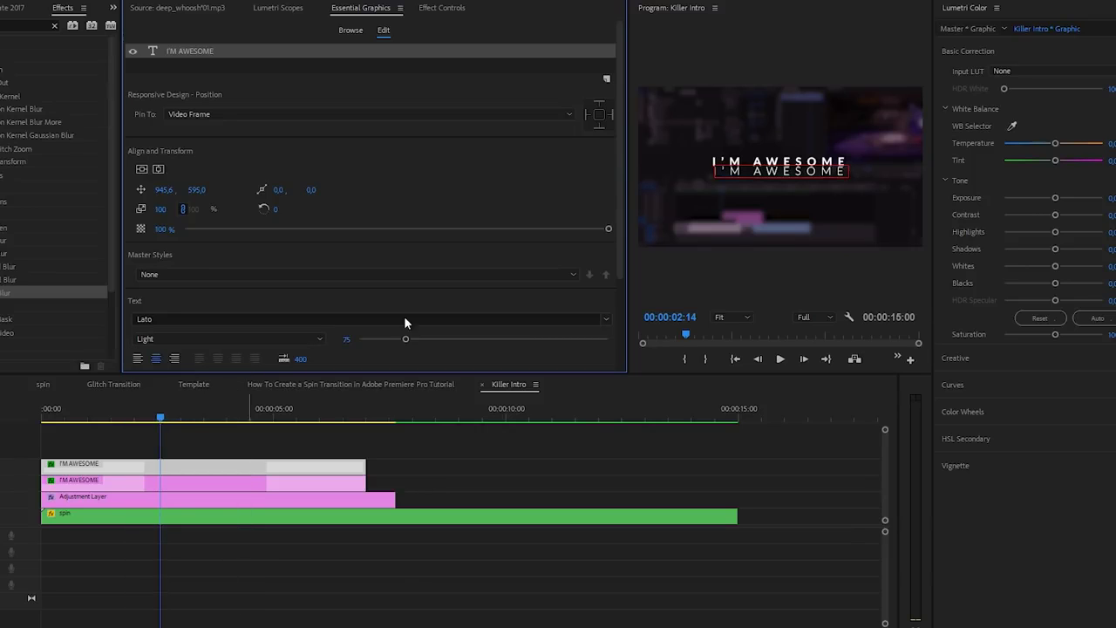
scroll(614, 212, "down", 3)
left_click_drag(406, 259, 397, 262)
left_click(154, 299)
type("1000")
key("Return")
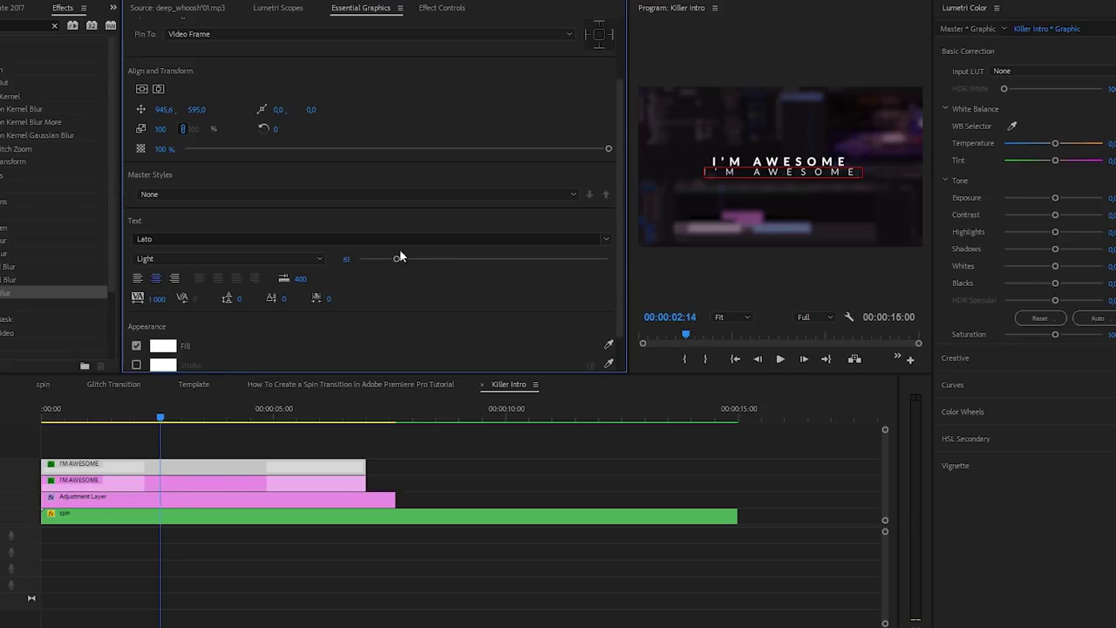
- Replace the duplicated title's text with "SUBSCRIBE FOR MORE"
left_click(779, 174)
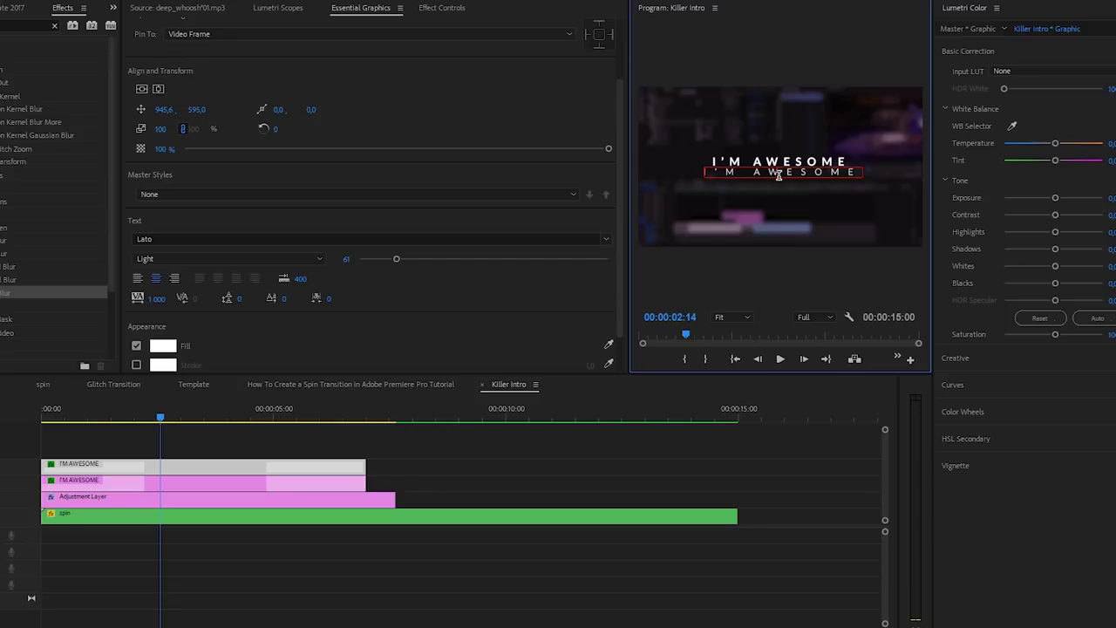
type("SUBSCR")
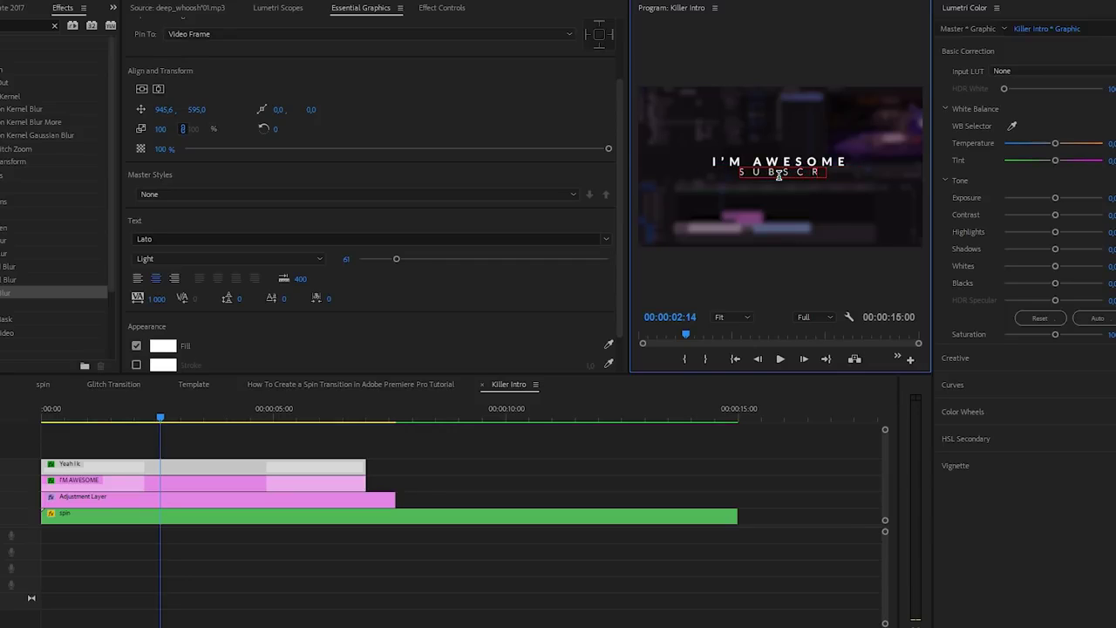
type("IBE FOR MORE")
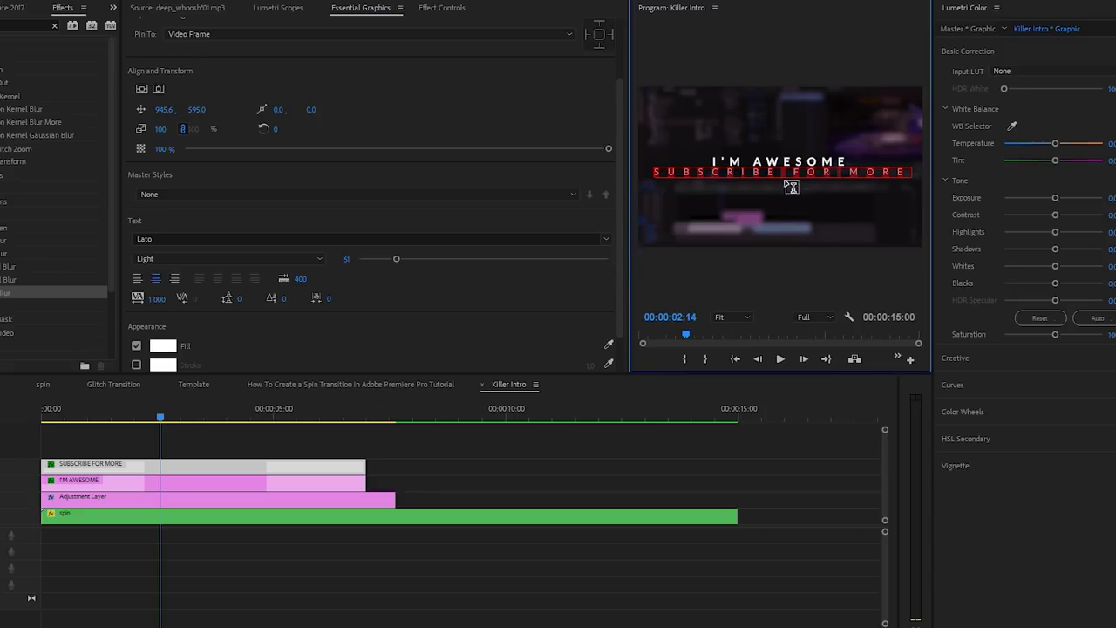
- Reduce the "SUBSCRIBE FOR MORE" text to font size 50 and its tracking to 750
left_click_drag(396, 259, 390, 261)
left_click(758, 168)
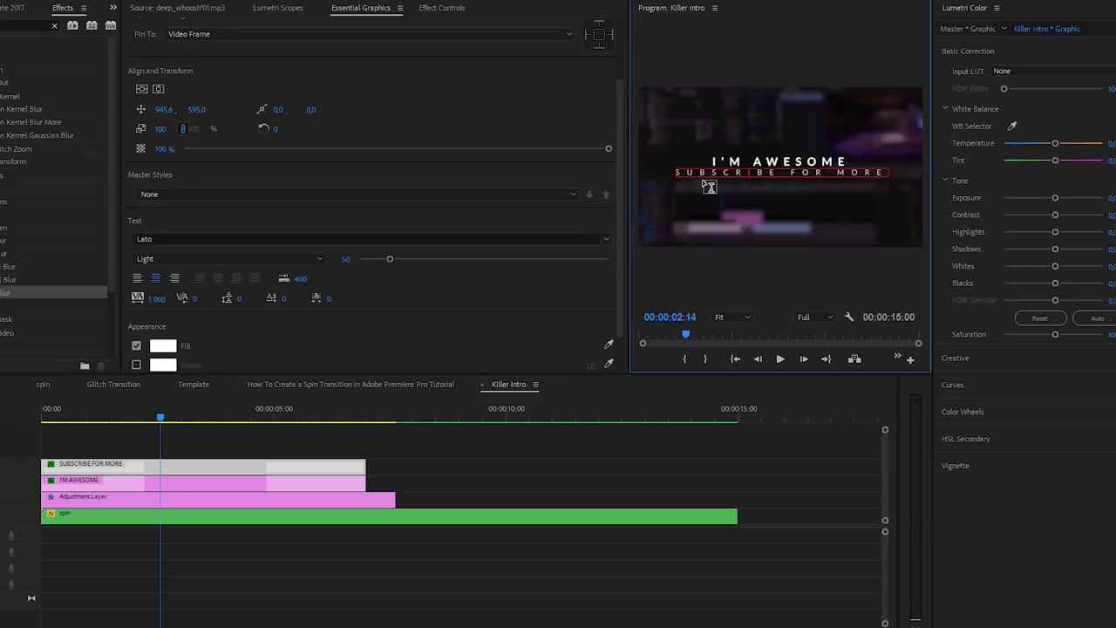
left_click(157, 298)
type("500")
key("Return")
left_click(739, 170)
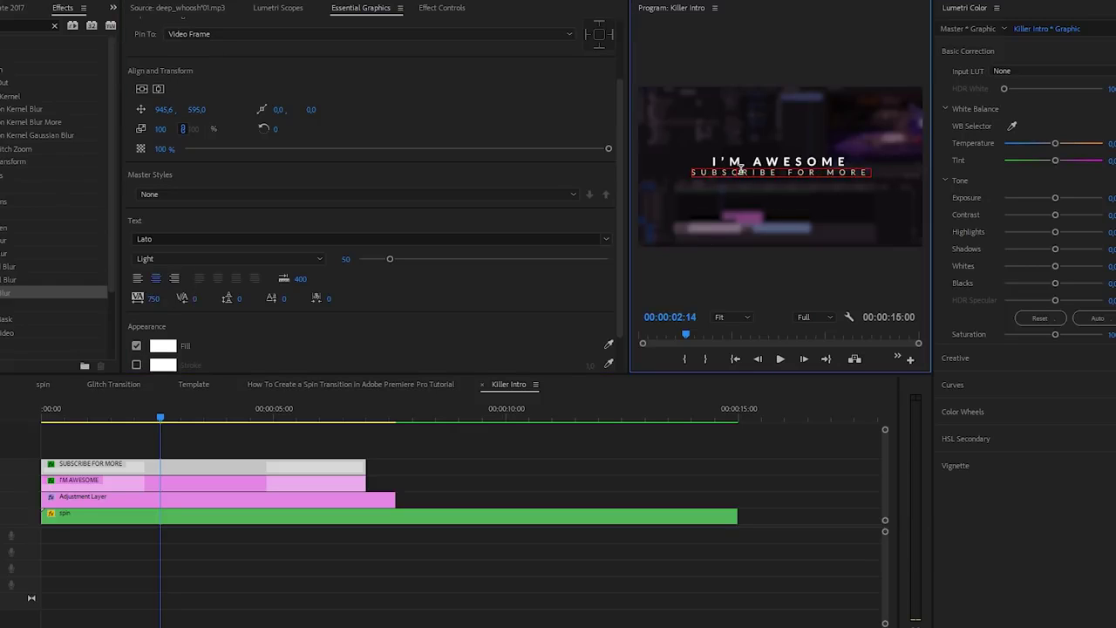
- Enlarge the "I'M AWESOME" text to font size 100 so its width matches the subtitle
left_click(201, 484)
left_click(206, 52)
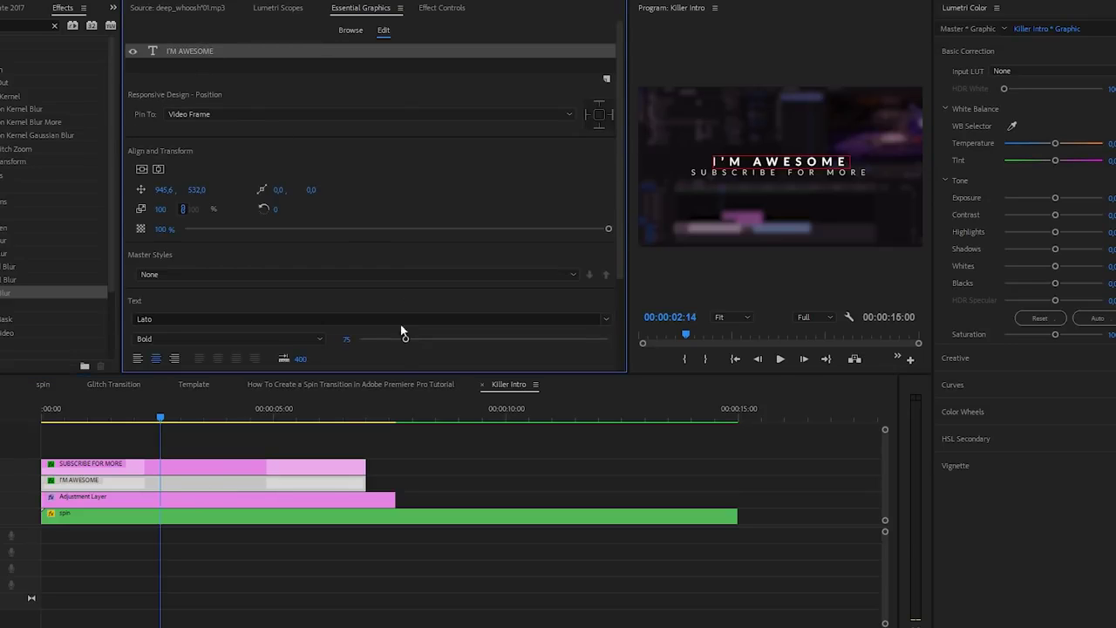
left_click_drag(408, 341, 420, 343)
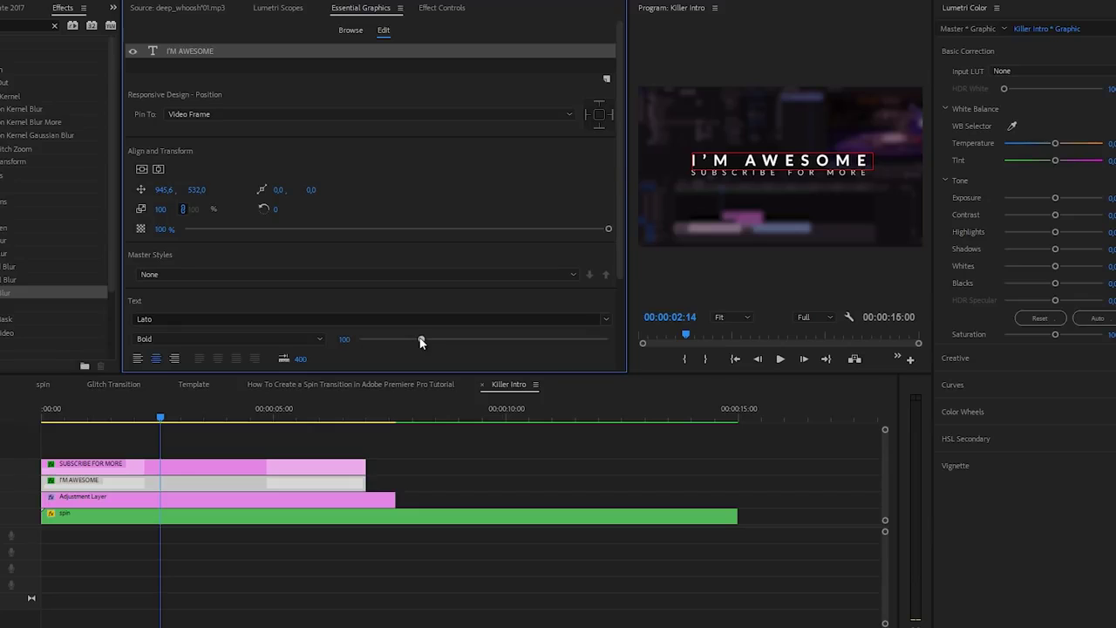
left_click(512, 432)
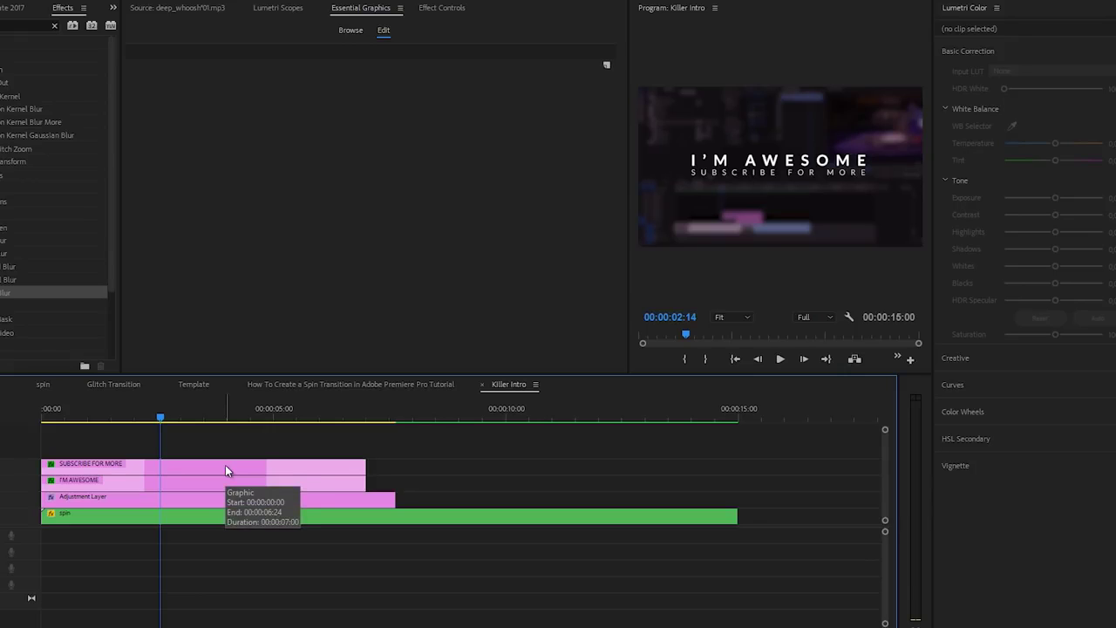
- Play the intro from the start to check the title and subtitle animating together
left_click_drag(161, 417, 38, 432)
key("space")
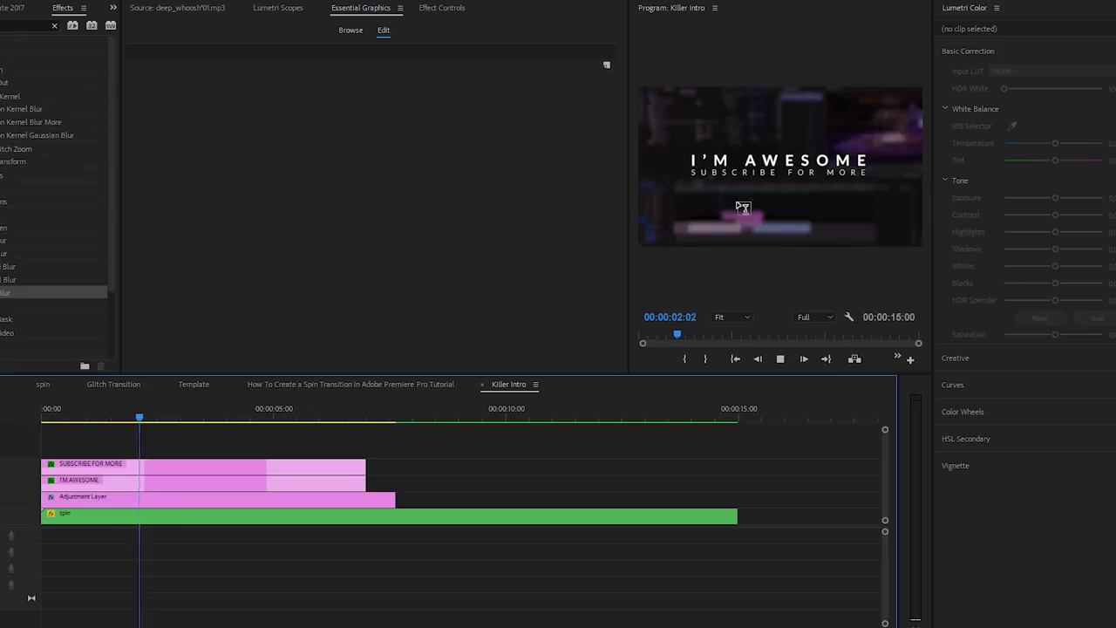
key("space")
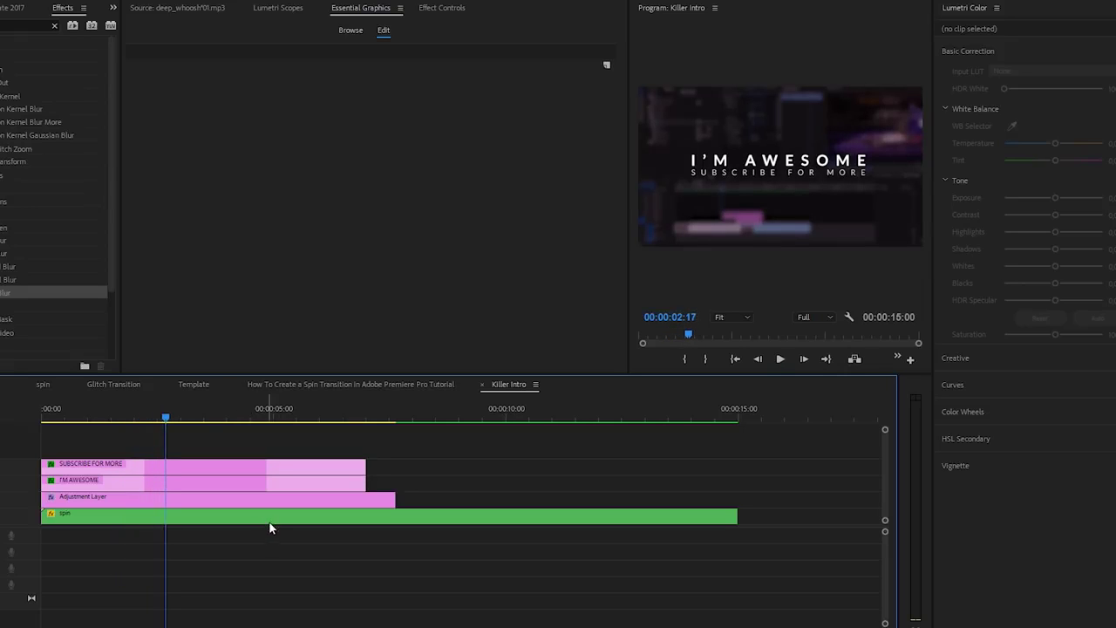
- Draw an outlined rectangle around both titles in the "SUBSCRIBE FOR MORE" graphic, centre it in the frame and adjust its vertical position to 389
left_click(207, 466)
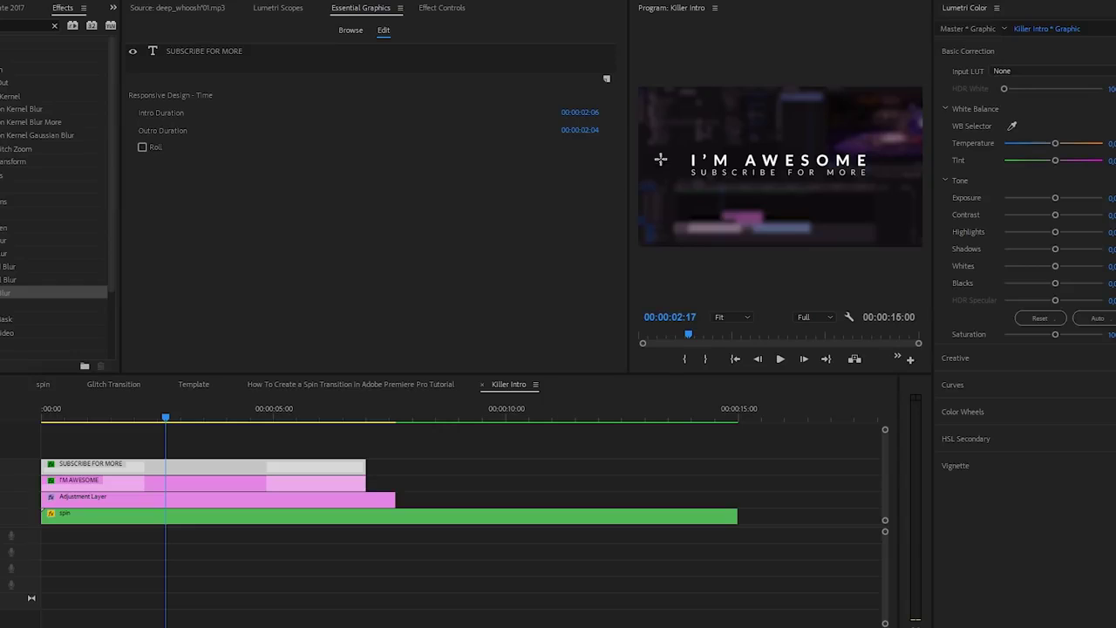
left_click_drag(677, 144, 883, 190)
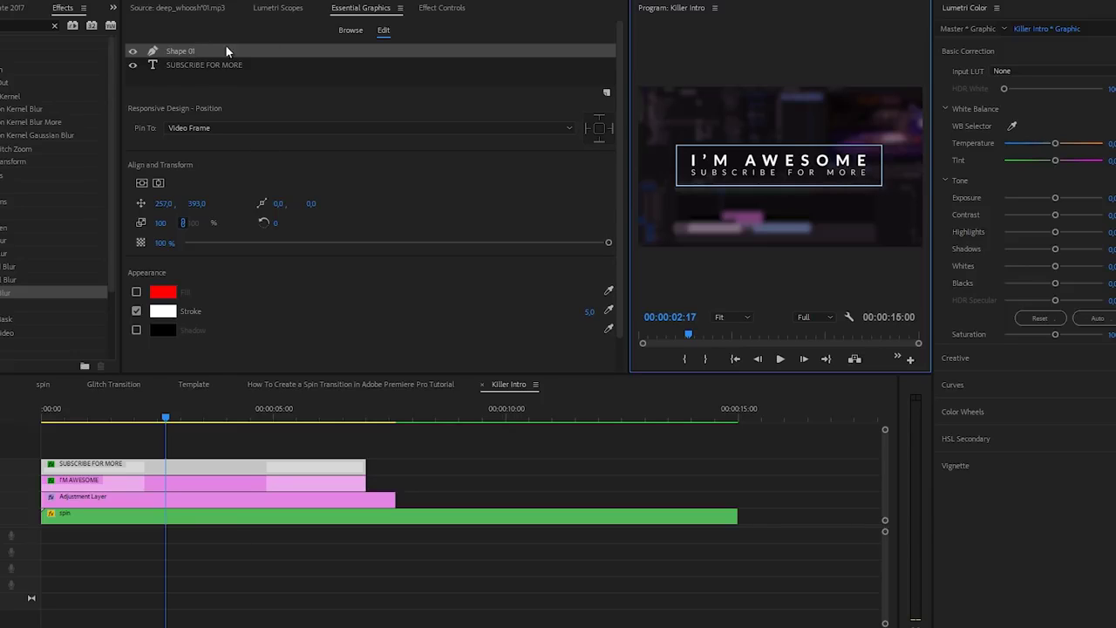
left_click(158, 183)
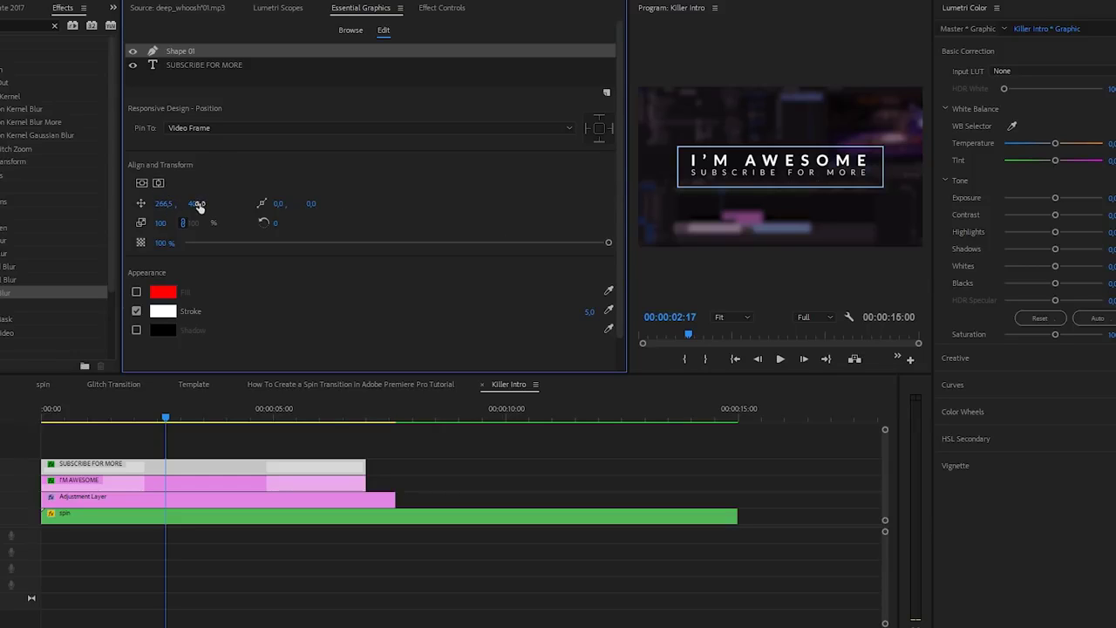
left_click_drag(200, 204, 158, 226)
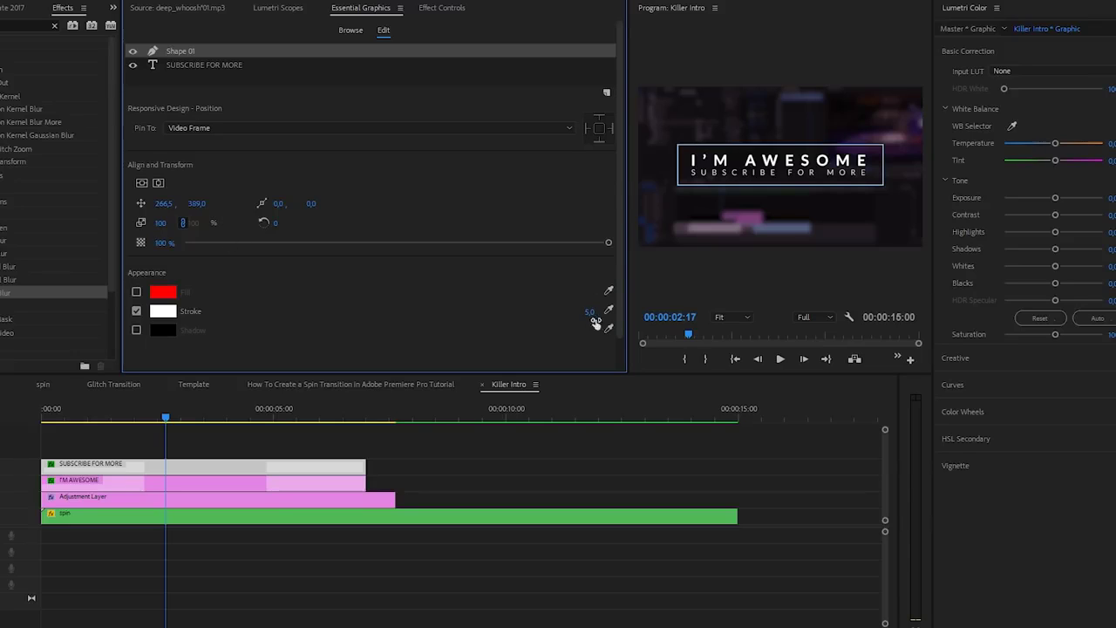
- Toggle the rectangle's stroke and red fill to preview them, restoring the unfilled white outline
left_click(136, 310)
left_click(136, 311)
left_click(136, 293)
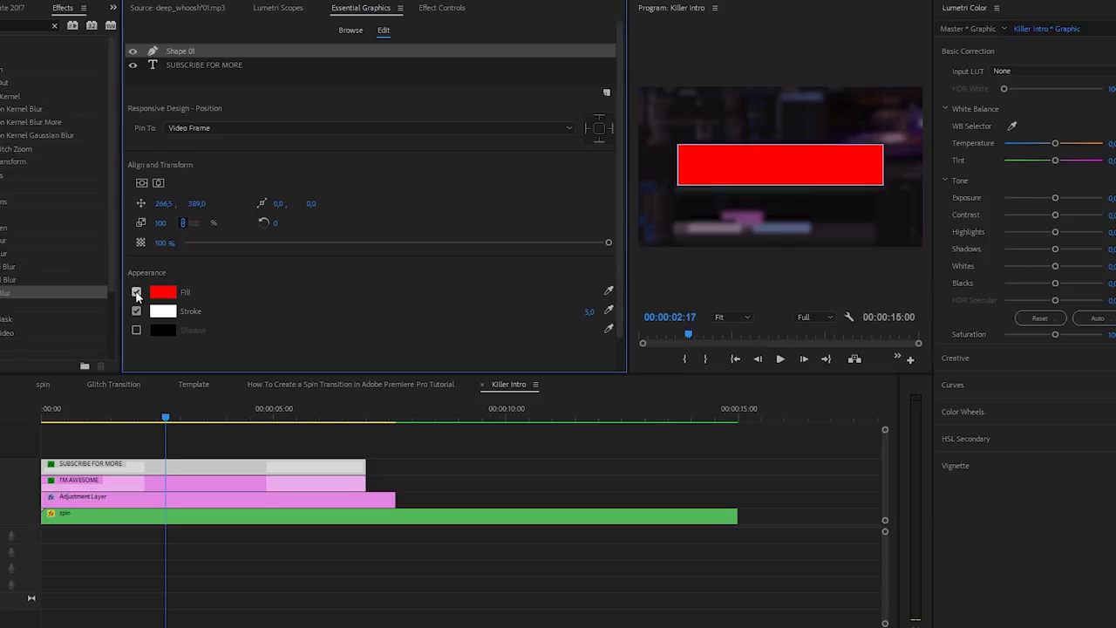
left_click(136, 293)
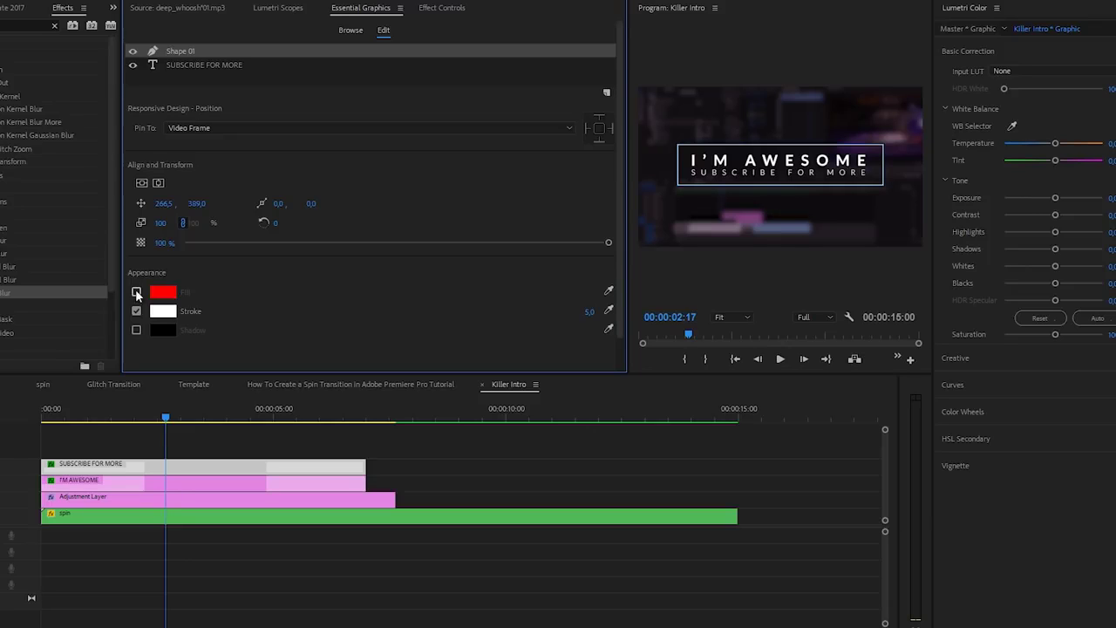
left_click(137, 311)
left_click(137, 310)
- Set the rectangle's stroke width to 7
left_click(589, 314)
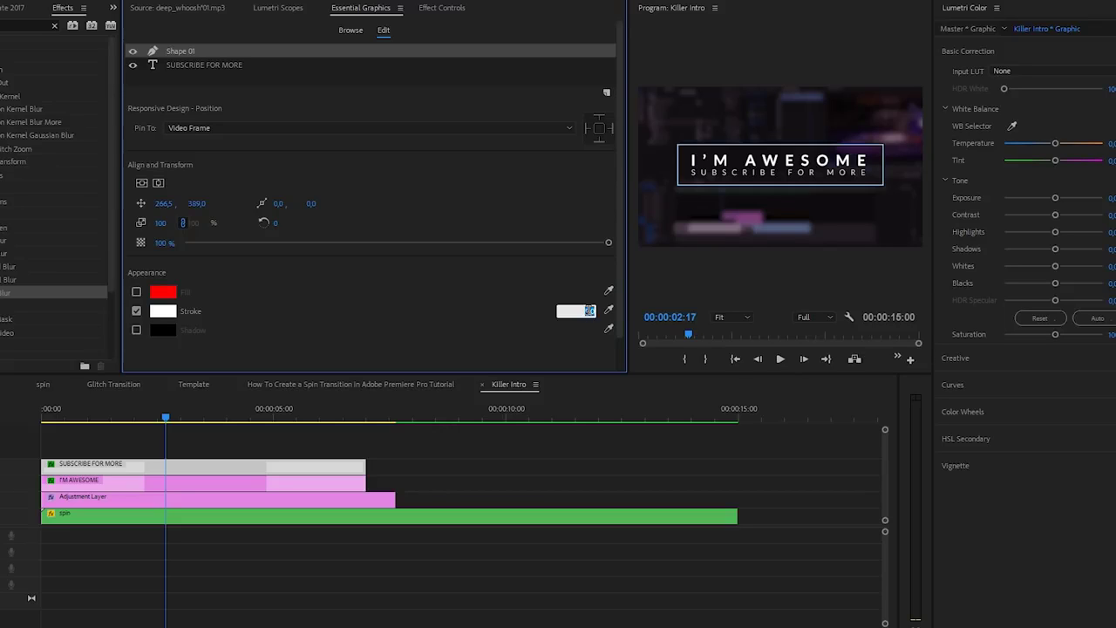
key("Return")
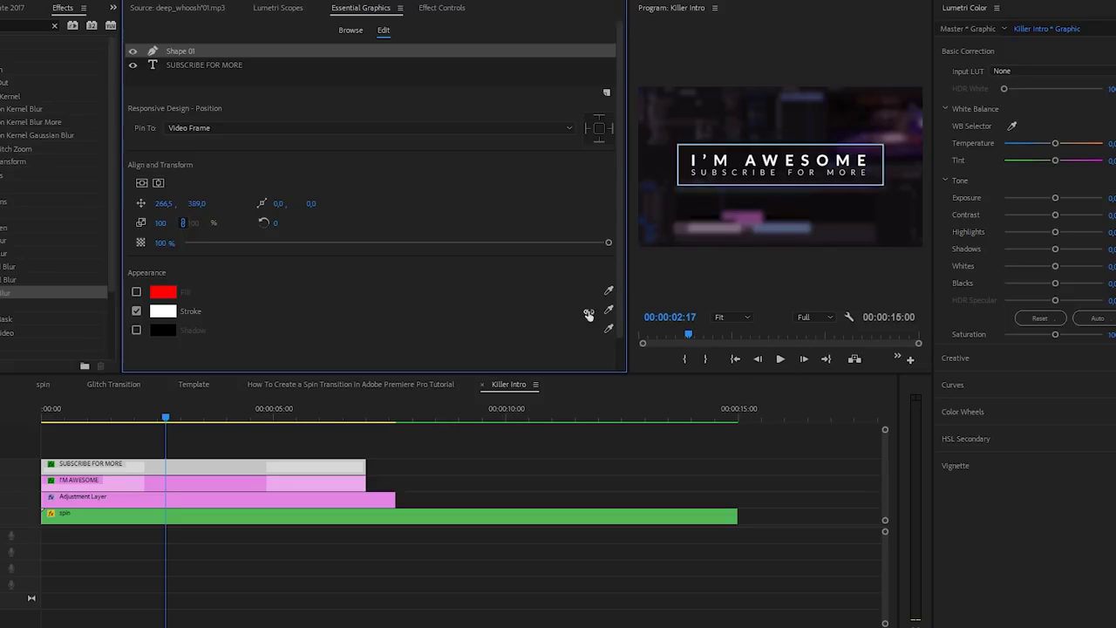
left_click(499, 447)
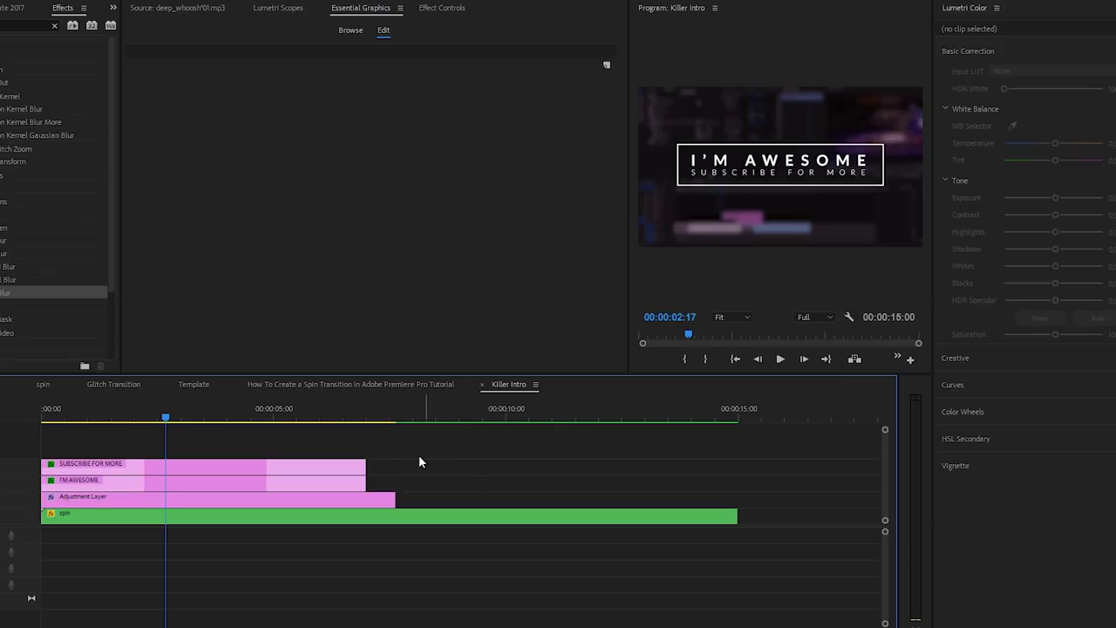
- Keyframe the rectangle's own opacity from 0% at the clip's start to 100% near the end of its intro section
left_click(293, 466)
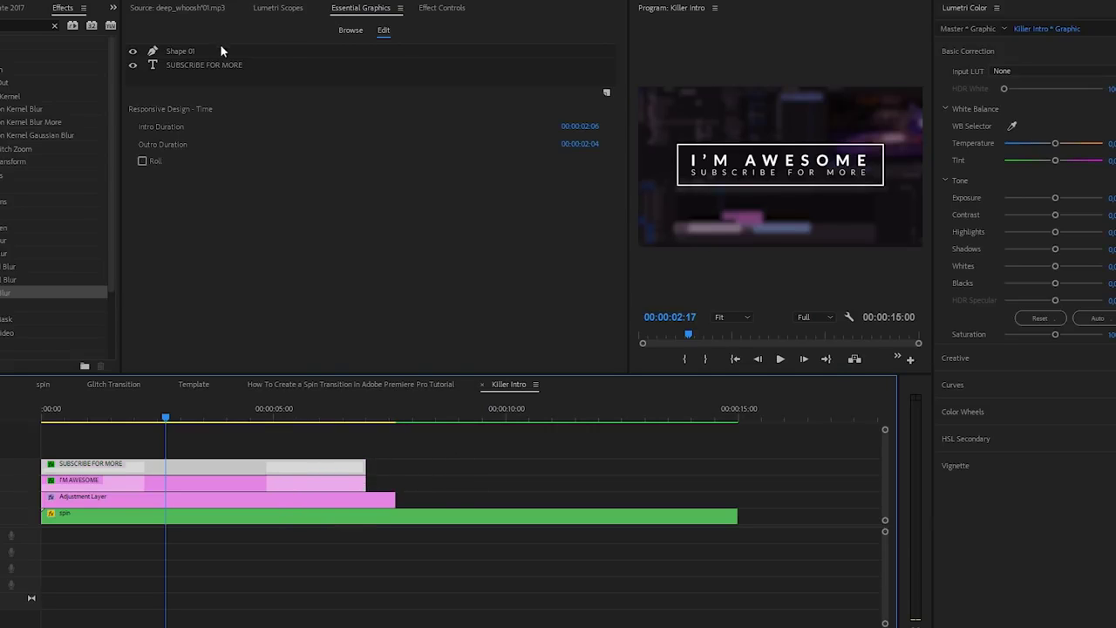
left_click(438, 9)
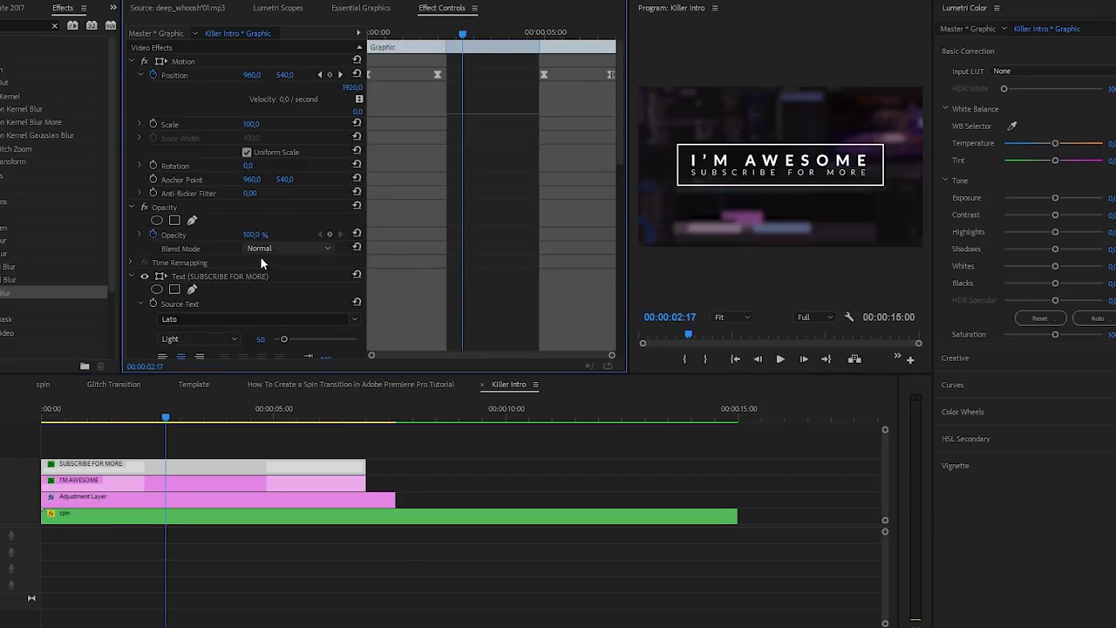
scroll(139, 323, "down", 5)
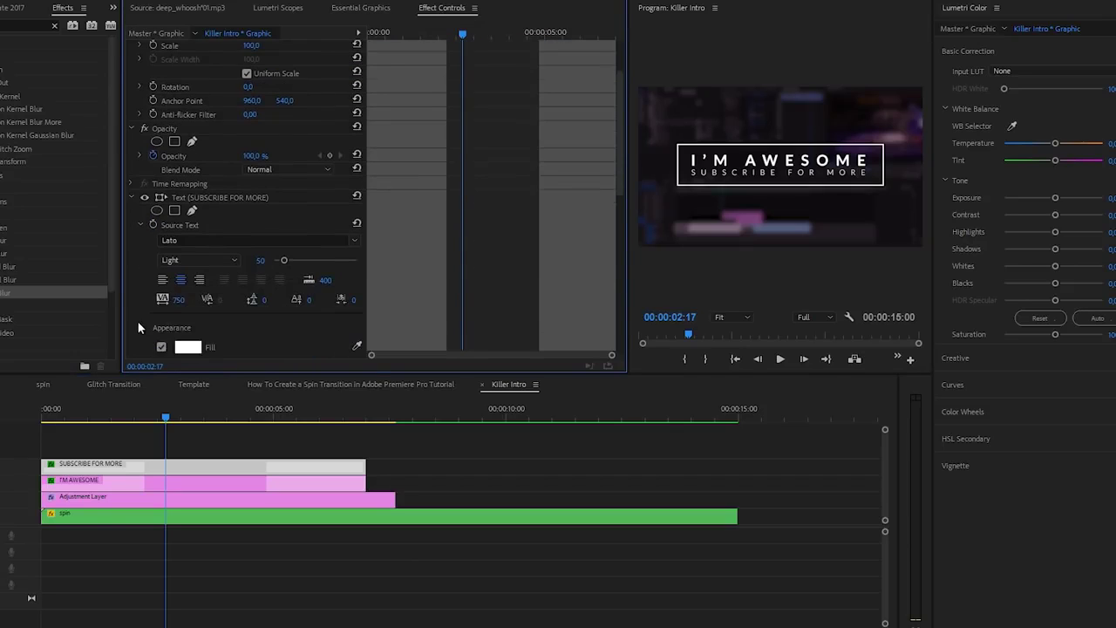
scroll(140, 238, "down", 7)
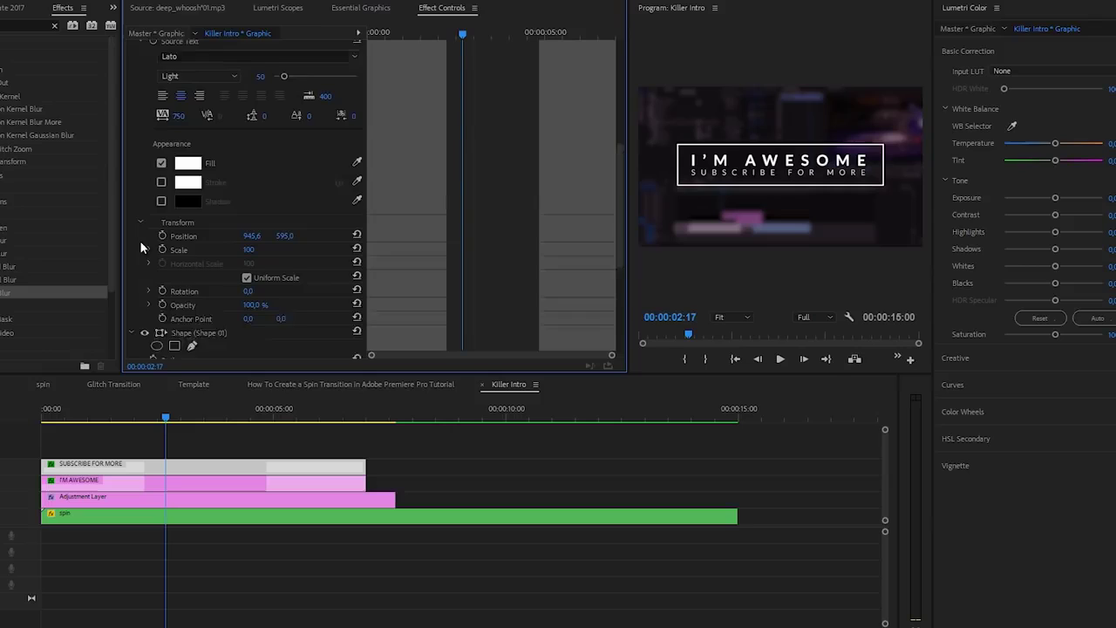
scroll(131, 290, "down", 5)
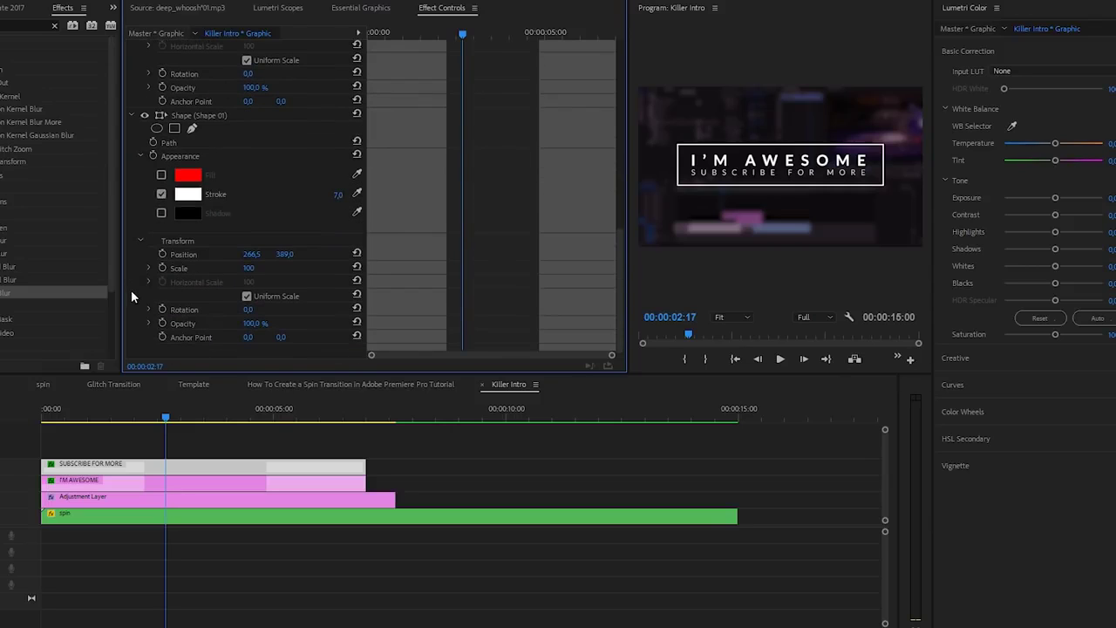
left_click(163, 324)
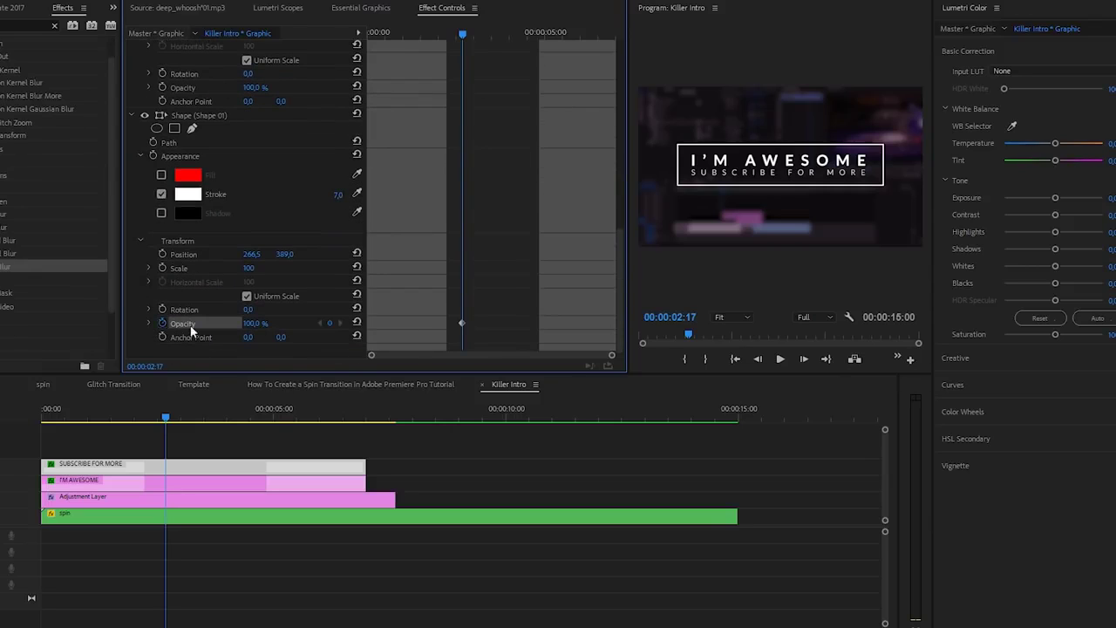
left_click_drag(462, 323, 439, 321)
left_click_drag(415, 39, 368, 38)
left_click(253, 323)
type("0")
key("Return")
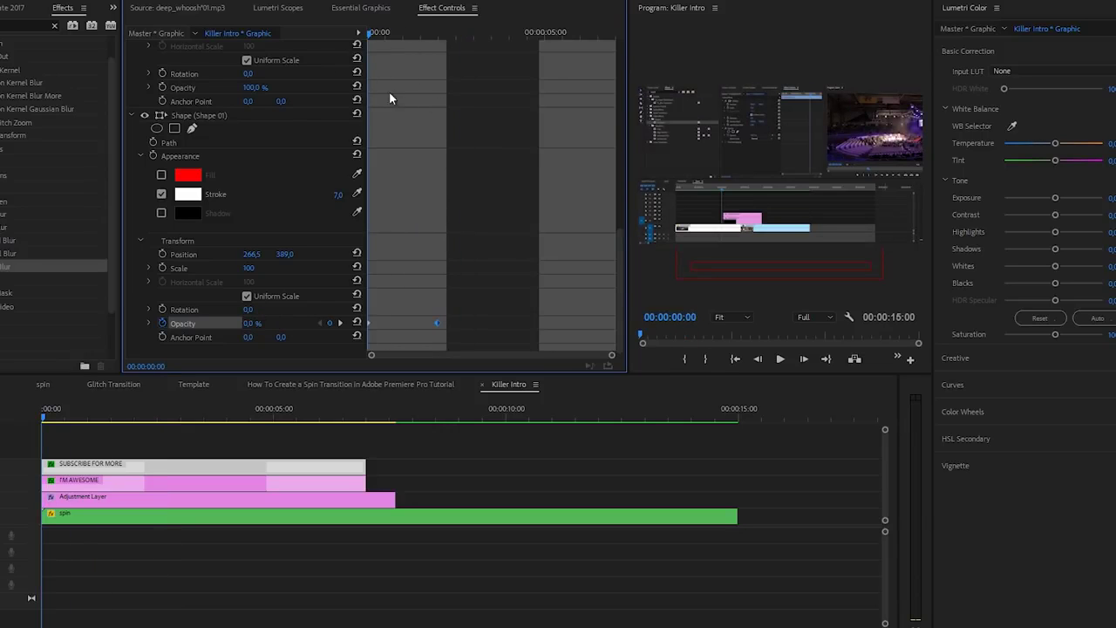
- Add a fade-out to the rectangle, keyframing its opacity at 100% around 5:02 and 0% at the clip's end
left_click_drag(380, 32, 549, 56)
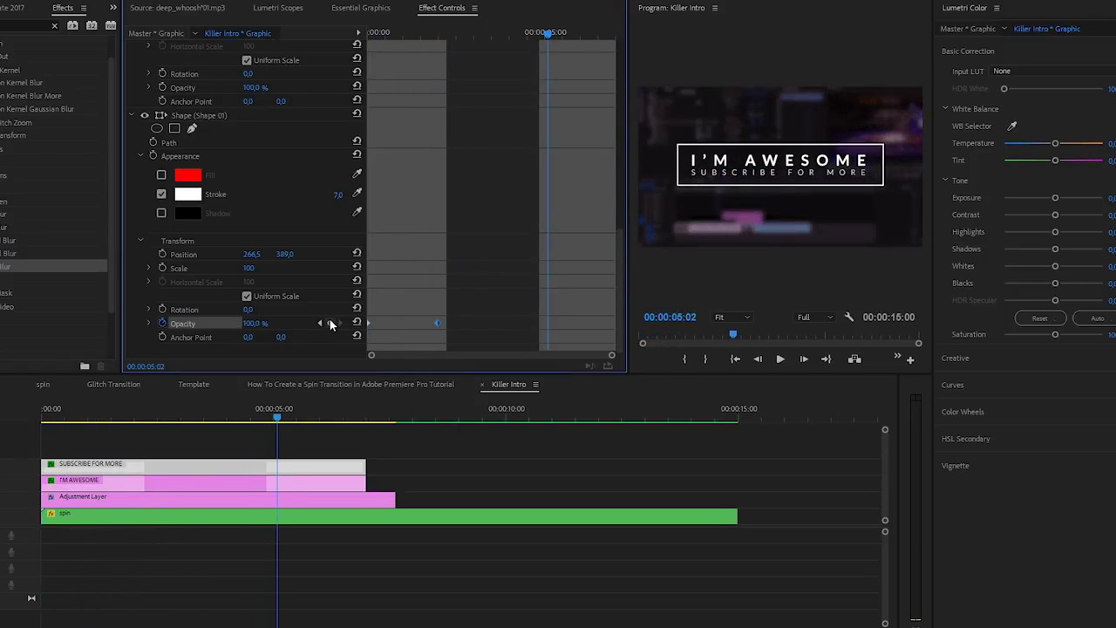
left_click_drag(565, 25, 471, 36)
left_click(269, 324)
type("0")
key("Return")
key("Home")
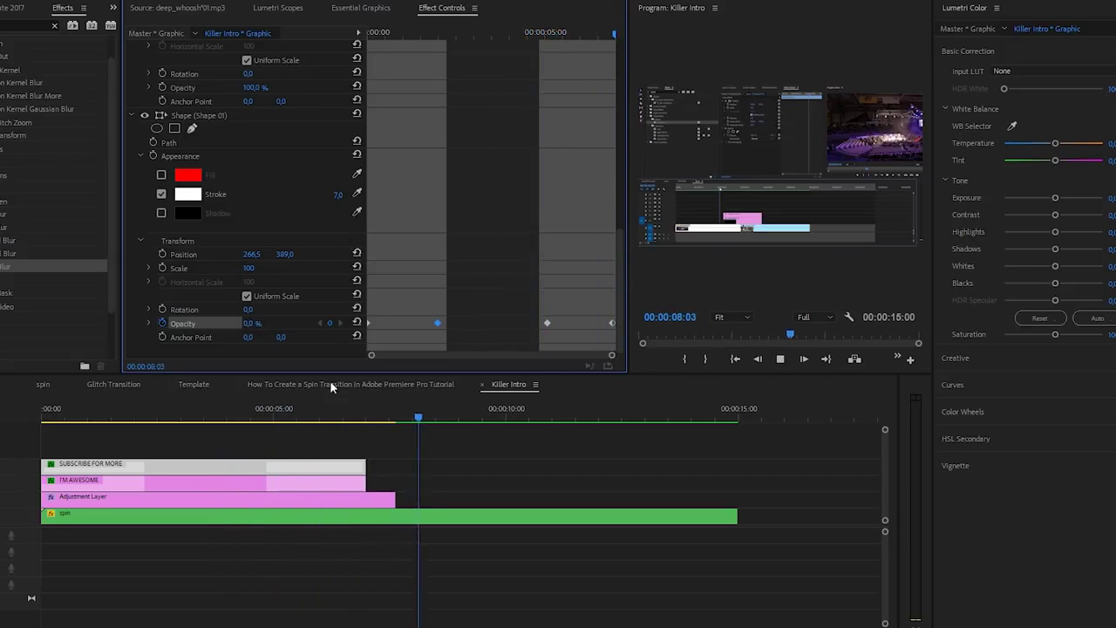
- Shift the "SUBSCRIBE FOR MORE" clip three frames later so it starts after the "I'M AWESOME" clip
left_click_drag(262, 416, 25, 433)
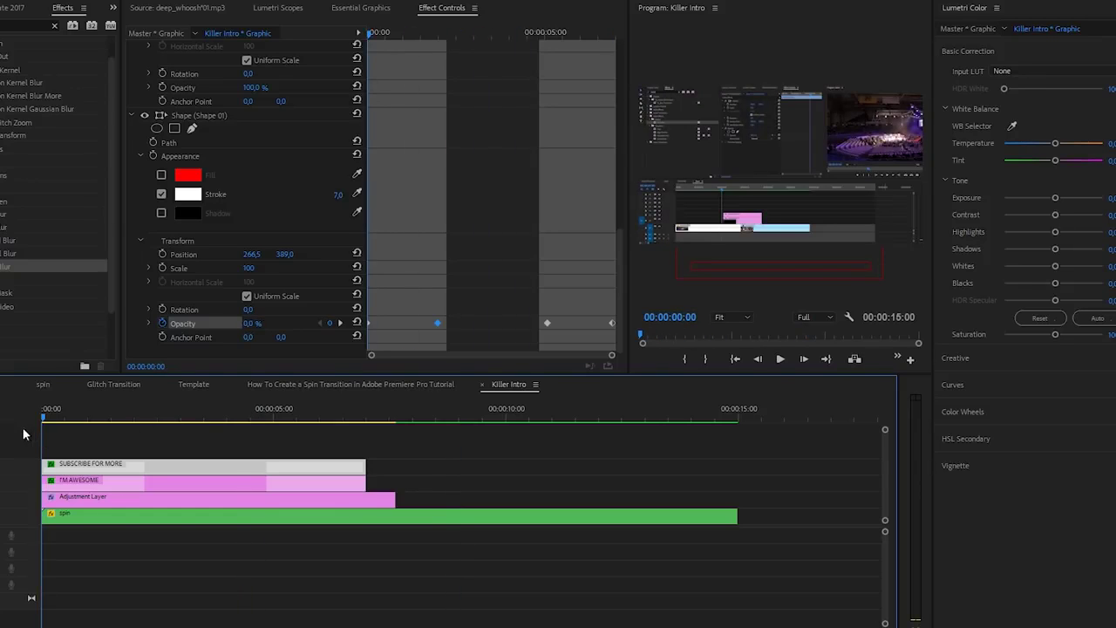
key("=")
key("=")
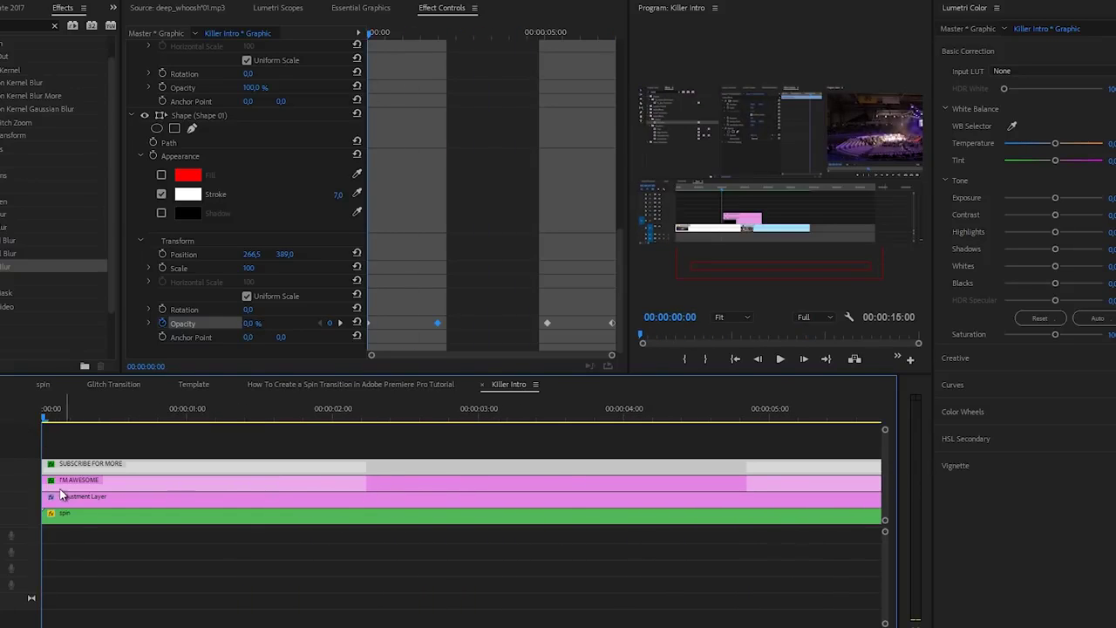
key("Right")
key("Right")
key("Right")
left_click_drag(96, 469, 123, 469)
key("Left")
key("Left")
key("Left")
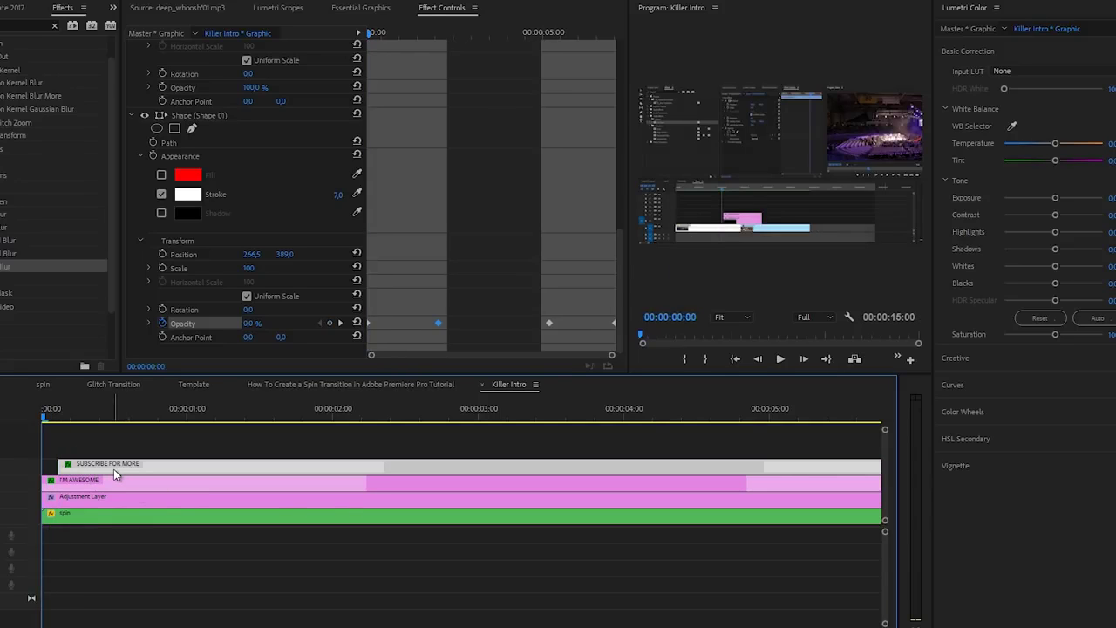
- Step through the first three frames and play the intro to check the stagger between the two titles
key("Right")
key("Right")
key("Right")
key("Left")
key("Left")
key("Left")
key("Right")
key("Right")
key("Left")
key("Left")
key("Right")
key("Right")
key("Right")
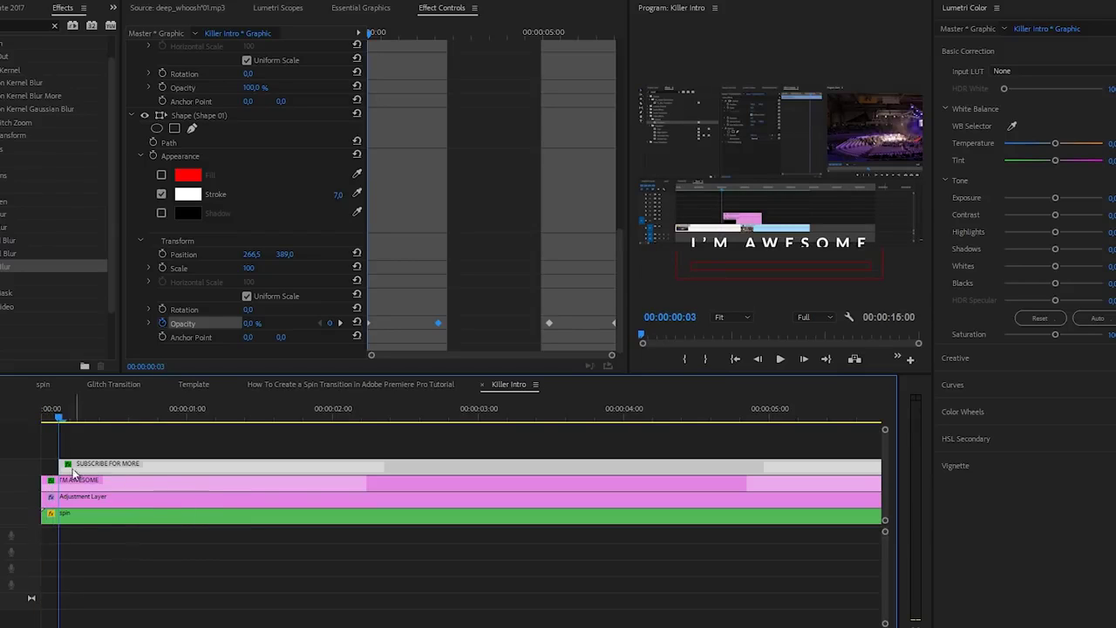
left_click_drag(51, 419, 24, 420)
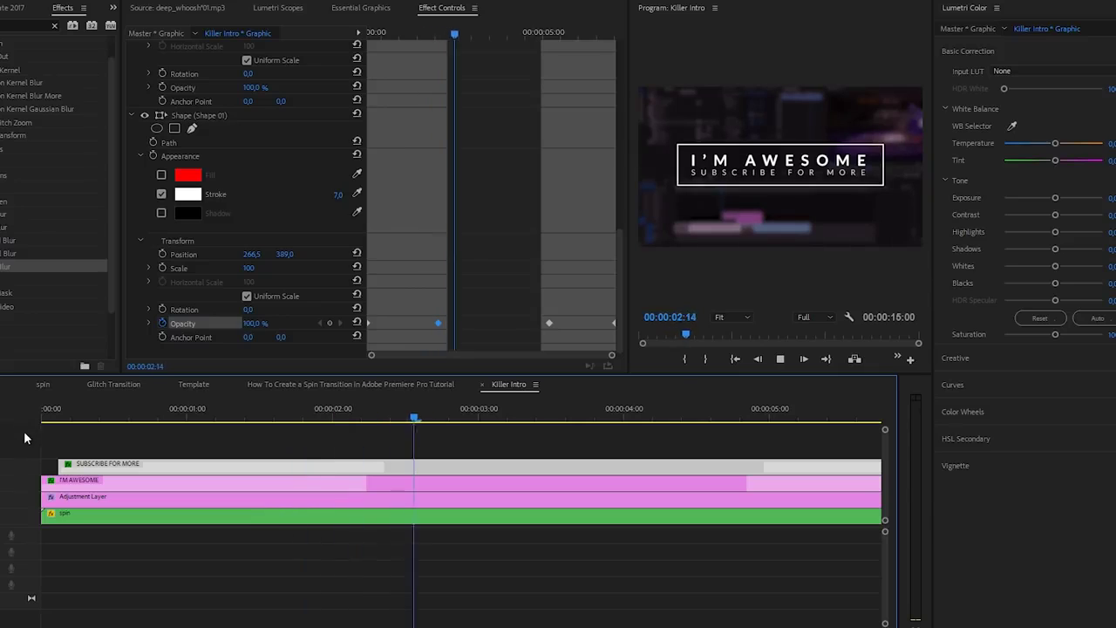
- Shorten the rectangle's fades by moving its first 0% opacity keyframe later, just before 1:13, and its last 0% keyframe earlier
left_click(293, 417)
key("shift+Left")
key("shift+Left")
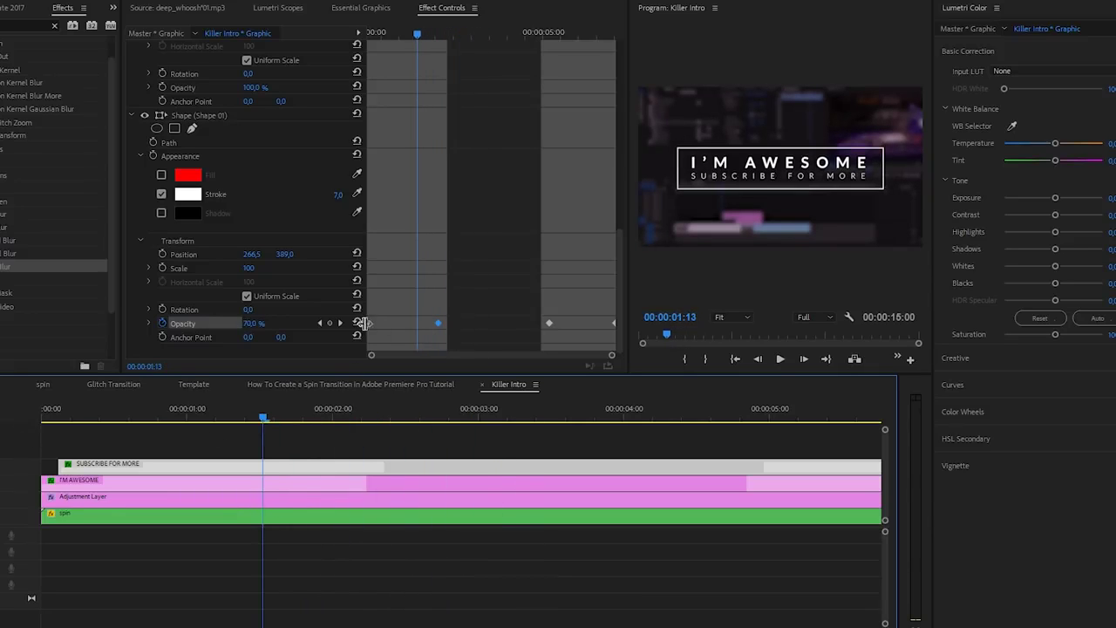
left_click_drag(371, 322, 409, 323)
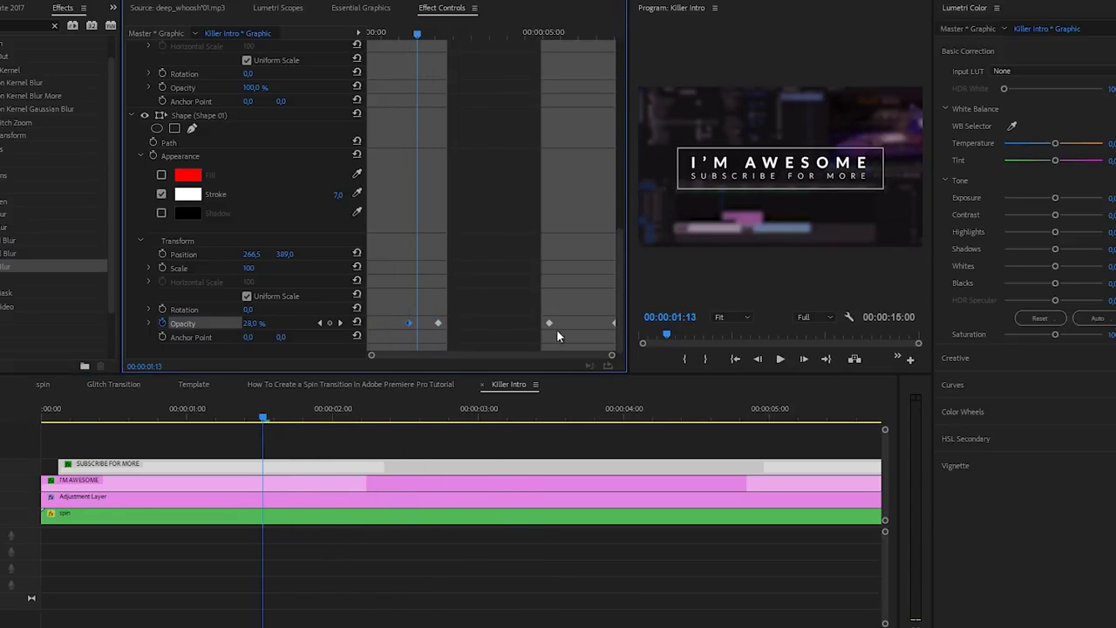
mouse_move(588, 323)
left_mouse_down()
mouse_move(549, 321)
mouse_move(583, 323)
left_mouse_up()
- Play the intro from the start to check the rectangle's shortened fade-in
left_click(315, 394)
key("Home")
key("space")
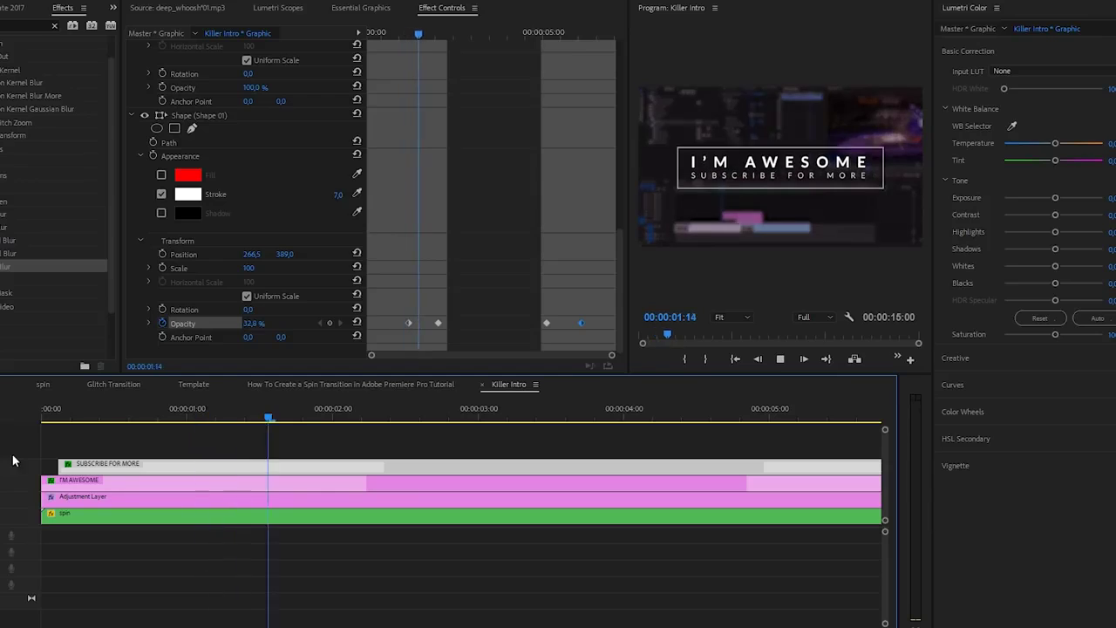
key("space")
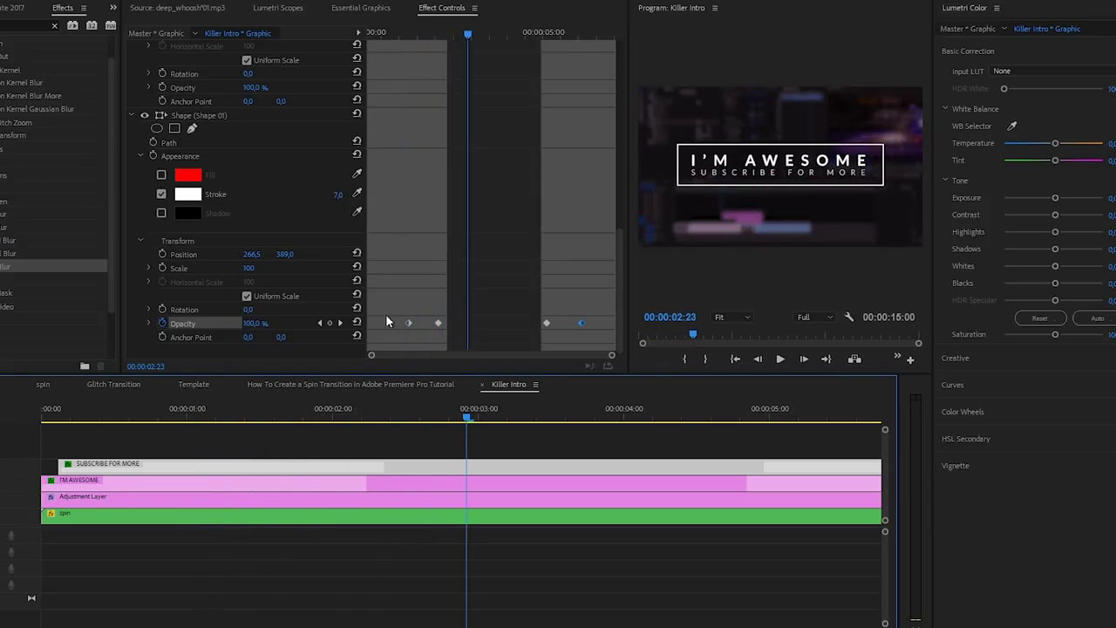
- Convert all four of the rectangle's opacity keyframes to Bezier interpolation
left_click_drag(388, 321, 593, 329)
right_click(586, 324)
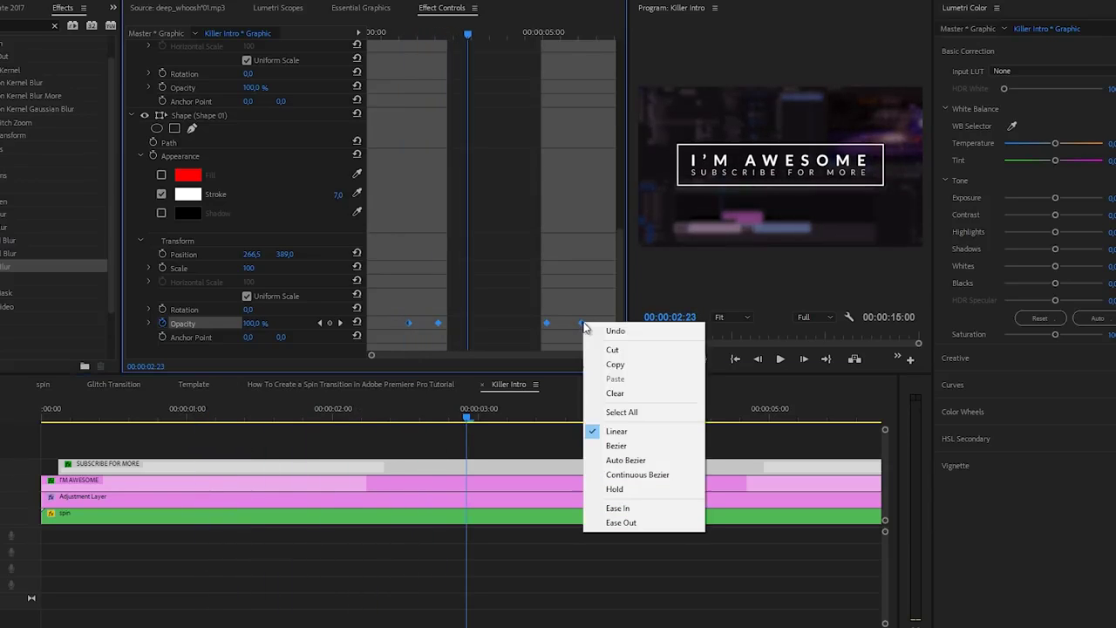
left_click(616, 446)
- Expand the rectangle's opacity graph and adjust the keyframe curves for a smoother fade-in and fade-out
left_click(148, 321)
scroll(417, 330, "down", 1)
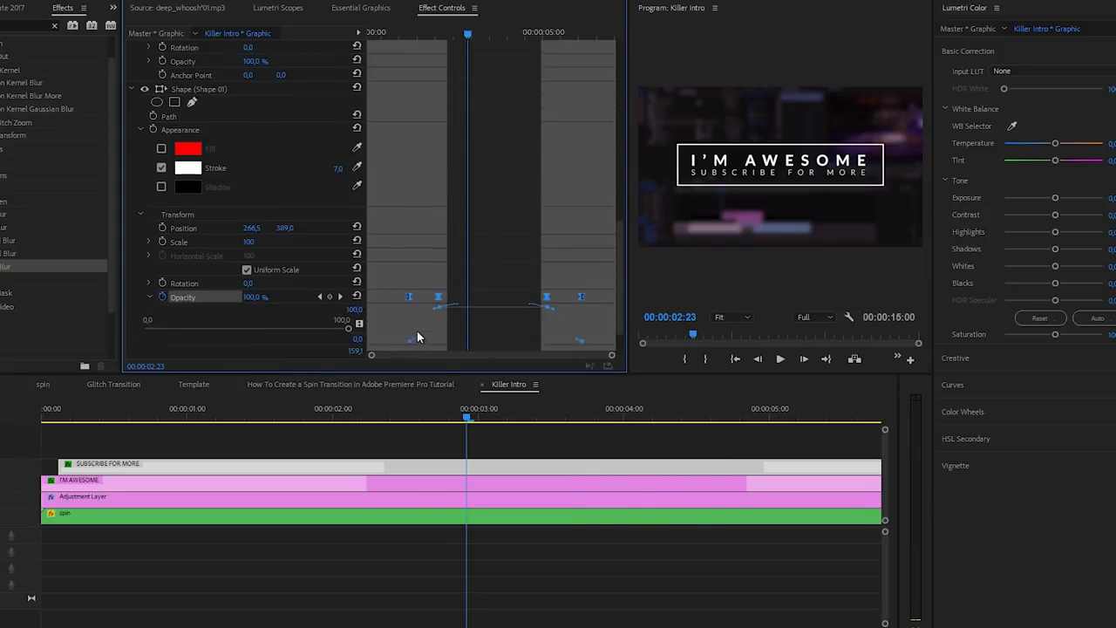
left_click(448, 322)
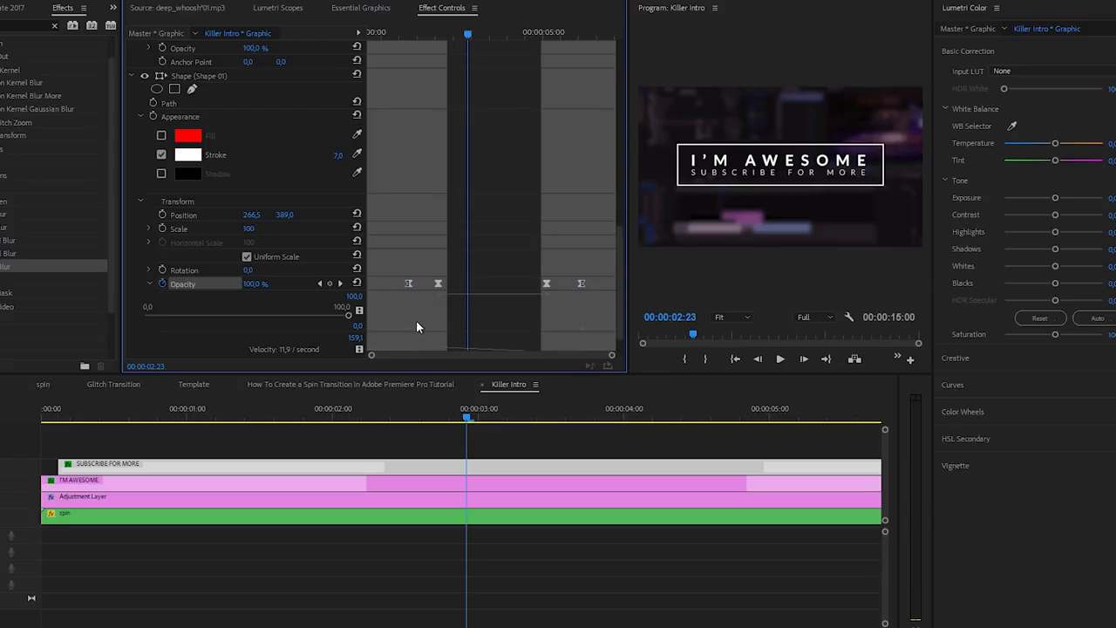
left_click_drag(417, 331, 418, 329)
left_click(546, 284)
left_click(439, 437)
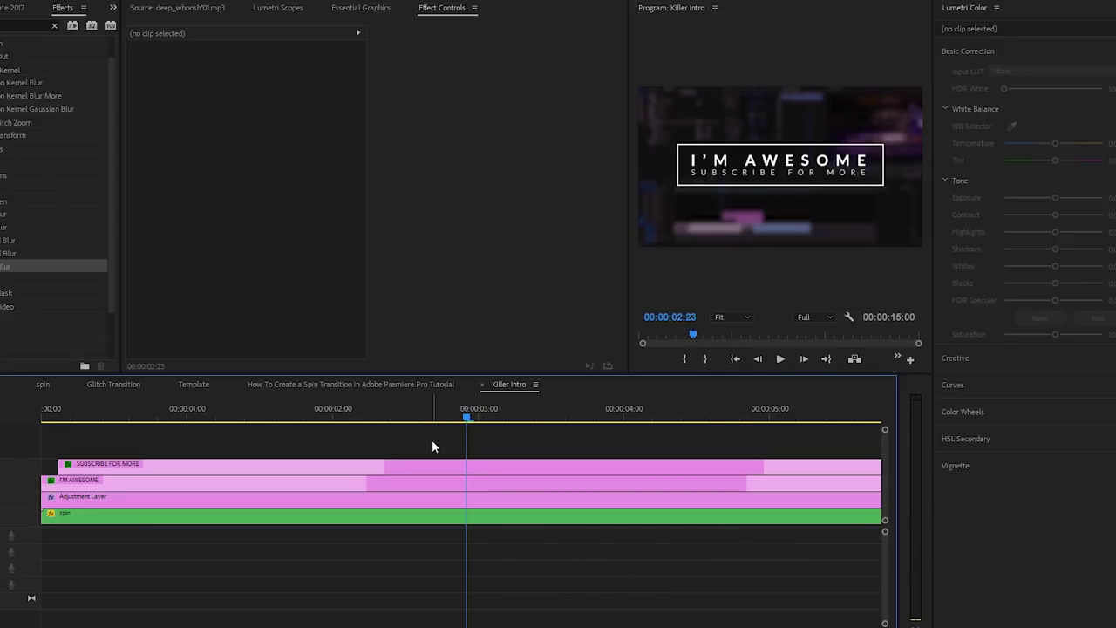
- Play through to the ending and move the rectangle's two fade-out opacity keyframes later, the first to about 5:17
key("Home")
key("space")
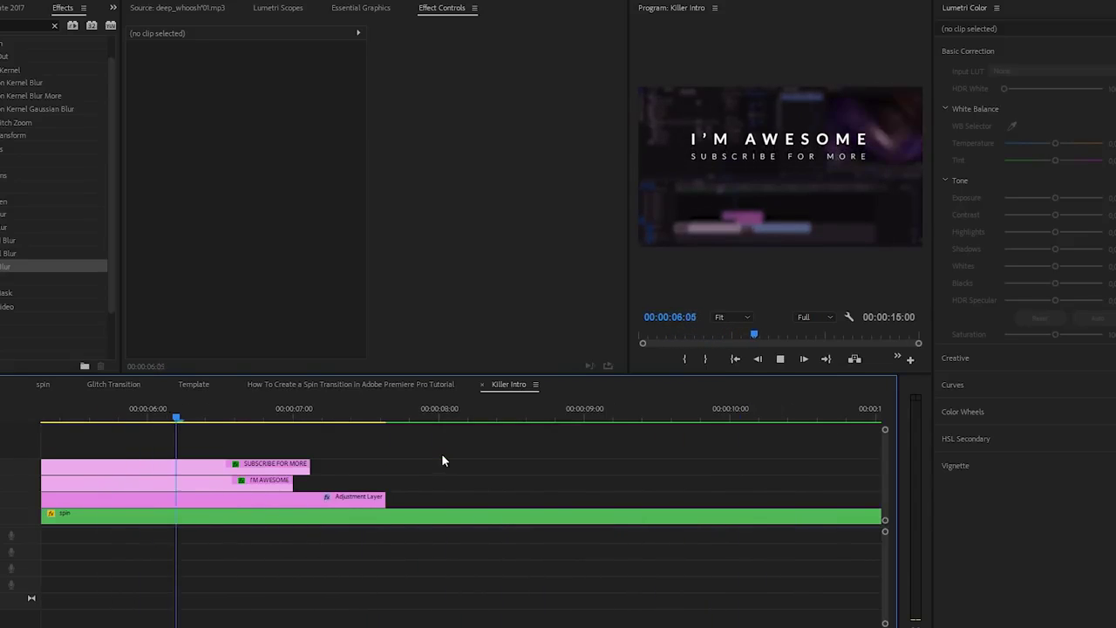
left_click(153, 416)
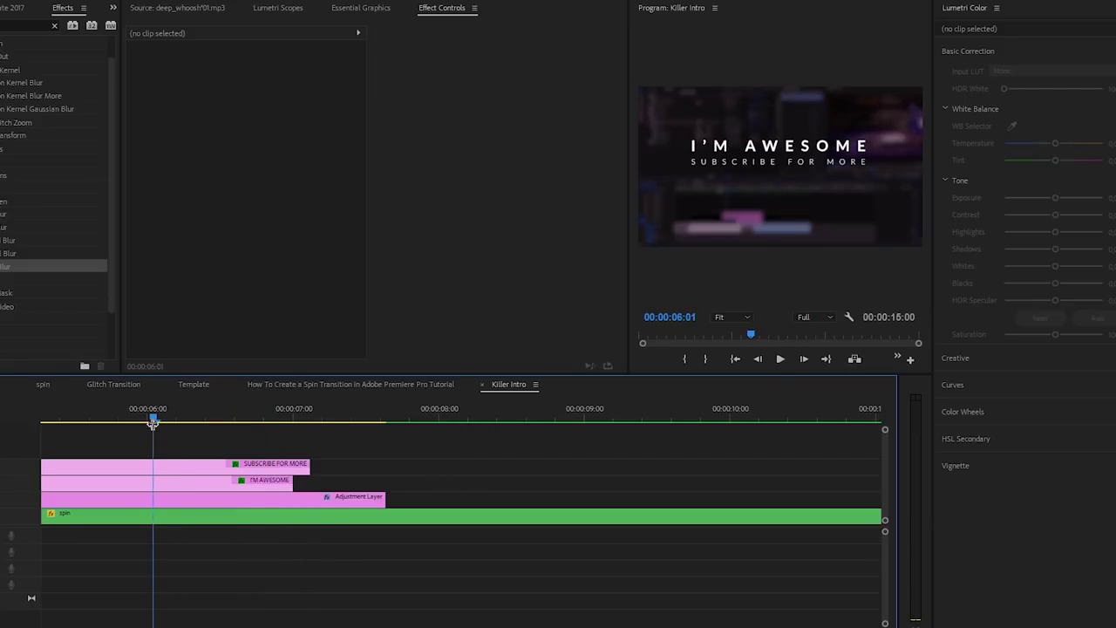
left_click(176, 463)
scroll(583, 167, "down", 10)
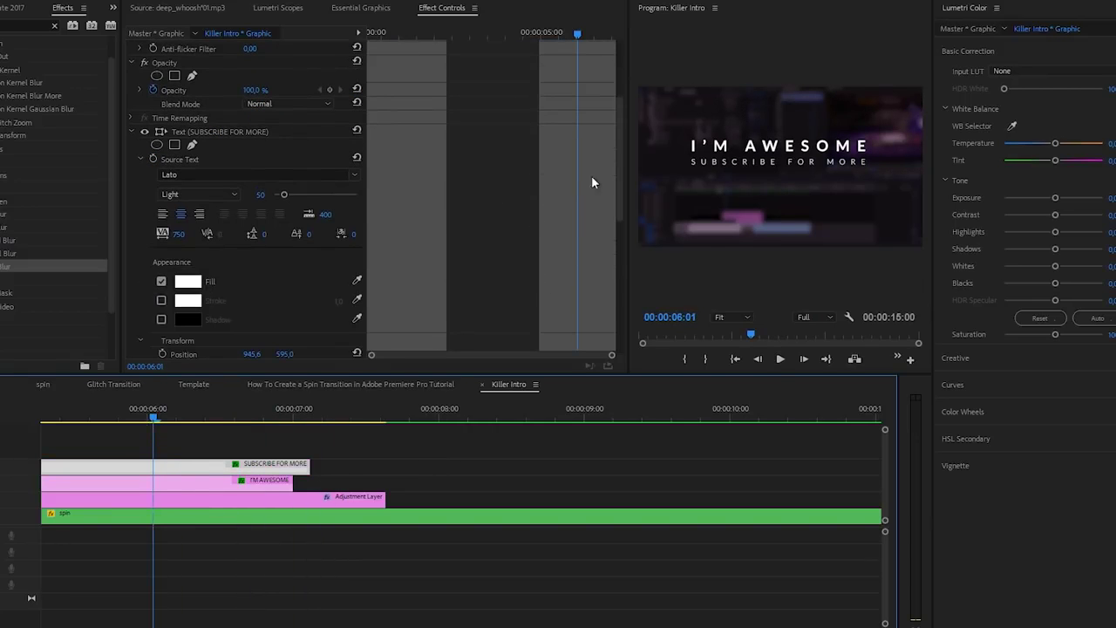
left_click_drag(593, 314, 567, 322)
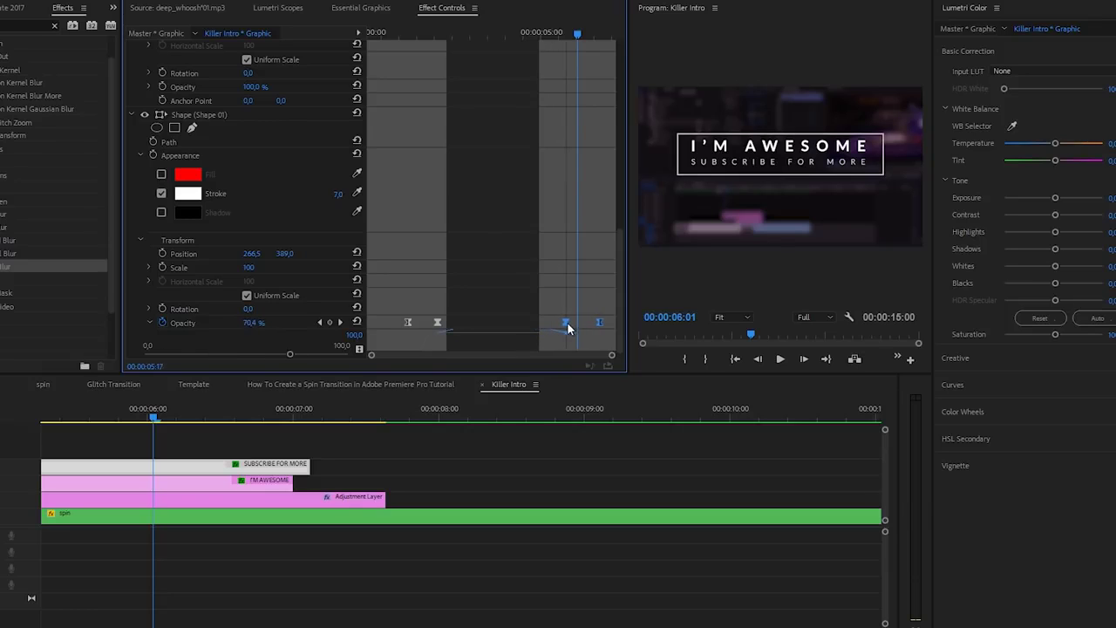
- Play the ending from about 5:12 to check the rectangle fading out with the titles
left_click(71, 419)
key("space")
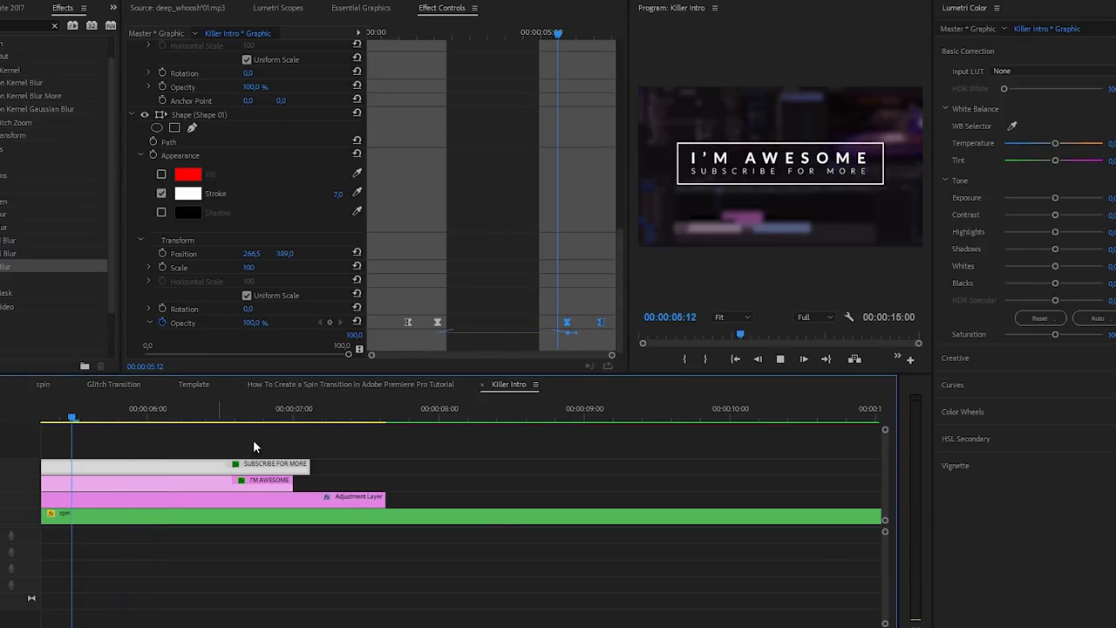
scroll(491, 509, "down", 1)
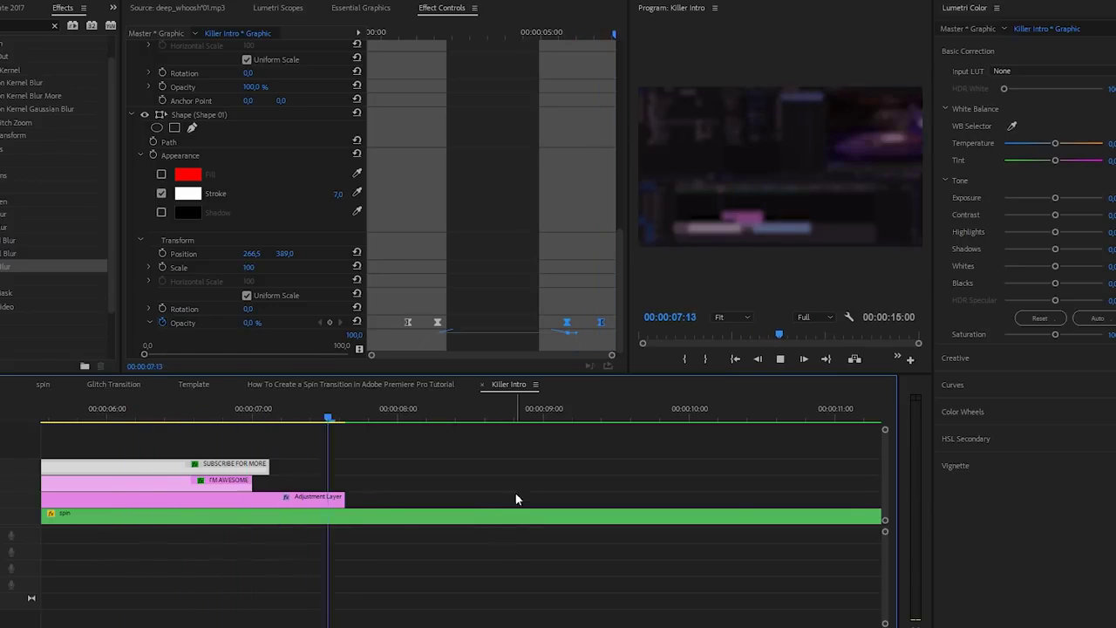